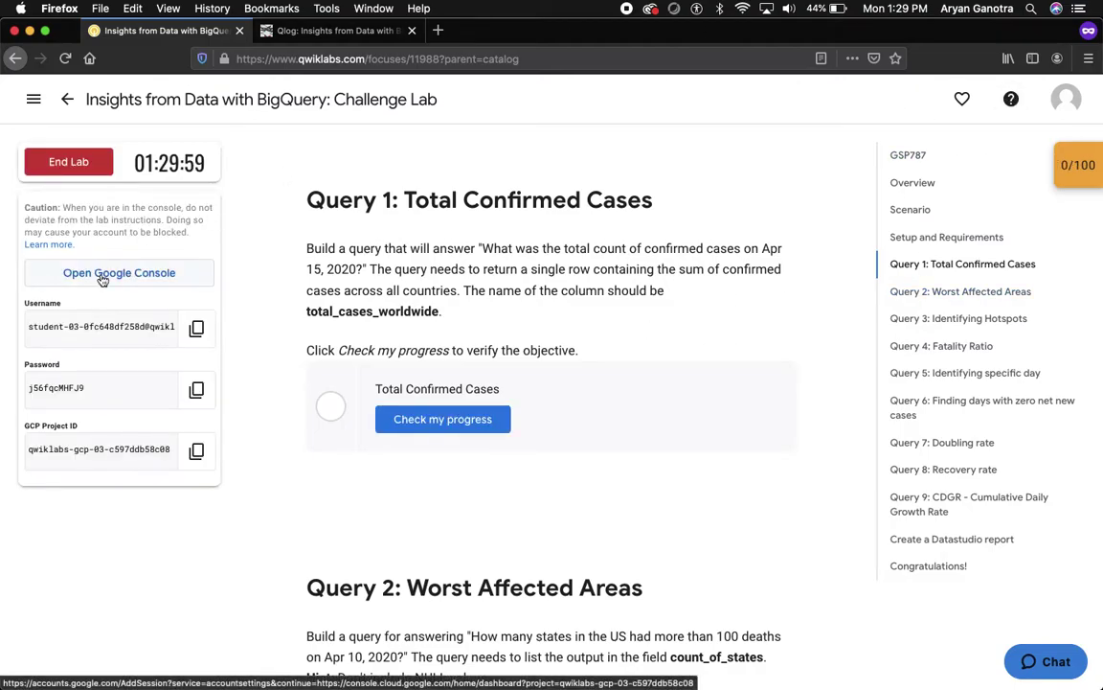
Open the Google Console sign-in page from the lab and submit the lab's copied username.
click(99, 276)
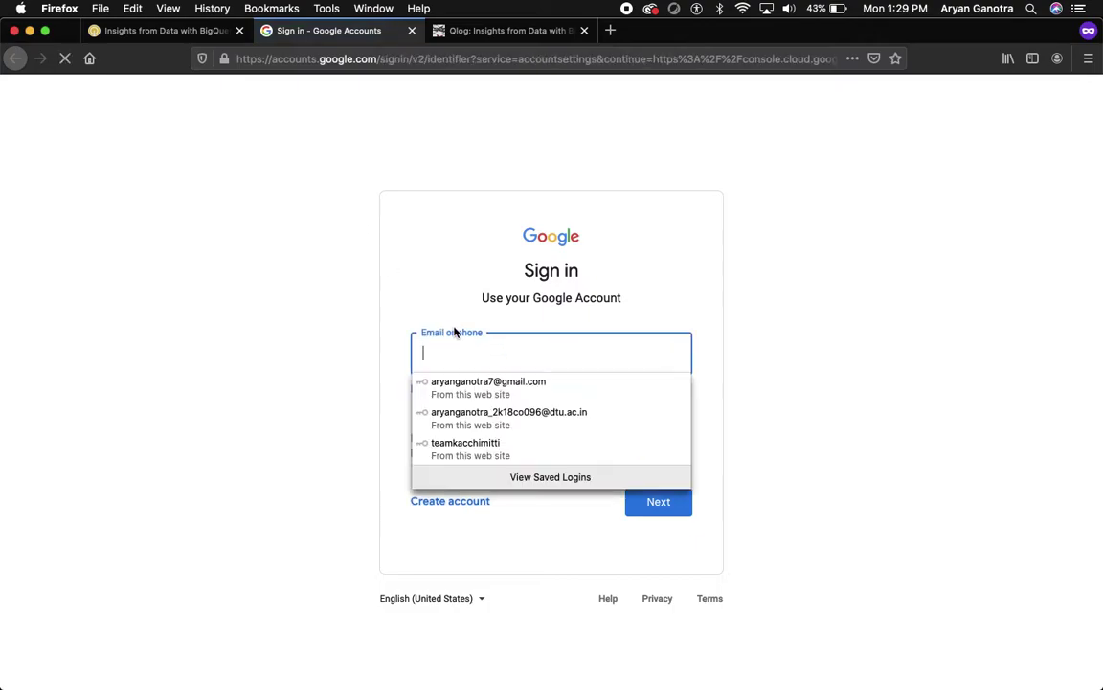
click(153, 30)
click(196, 328)
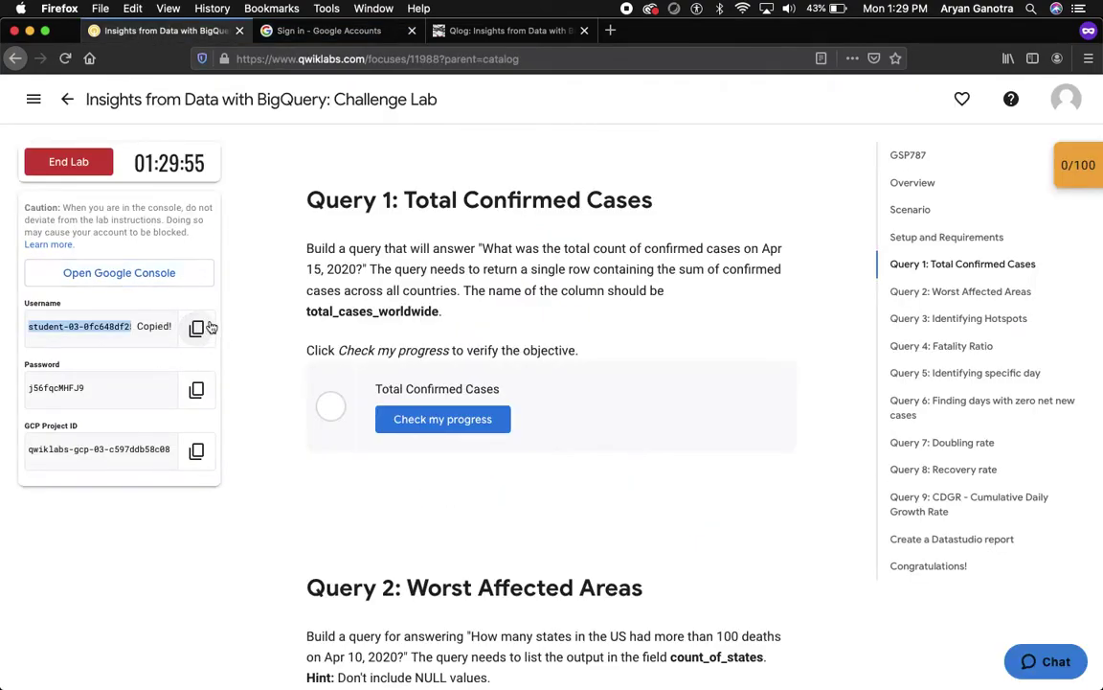
click(356, 33)
key(super+v)
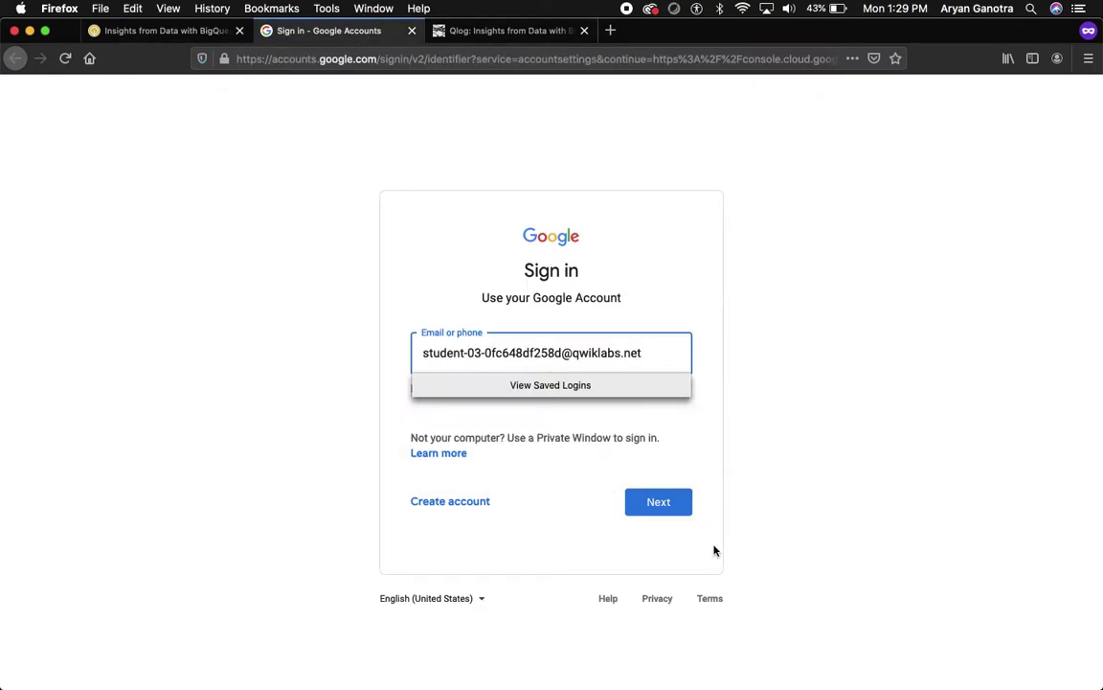
click(661, 502)
Finish signing in with the lab's account password, accepting the new account terms and confirming the recovery options.
click(155, 30)
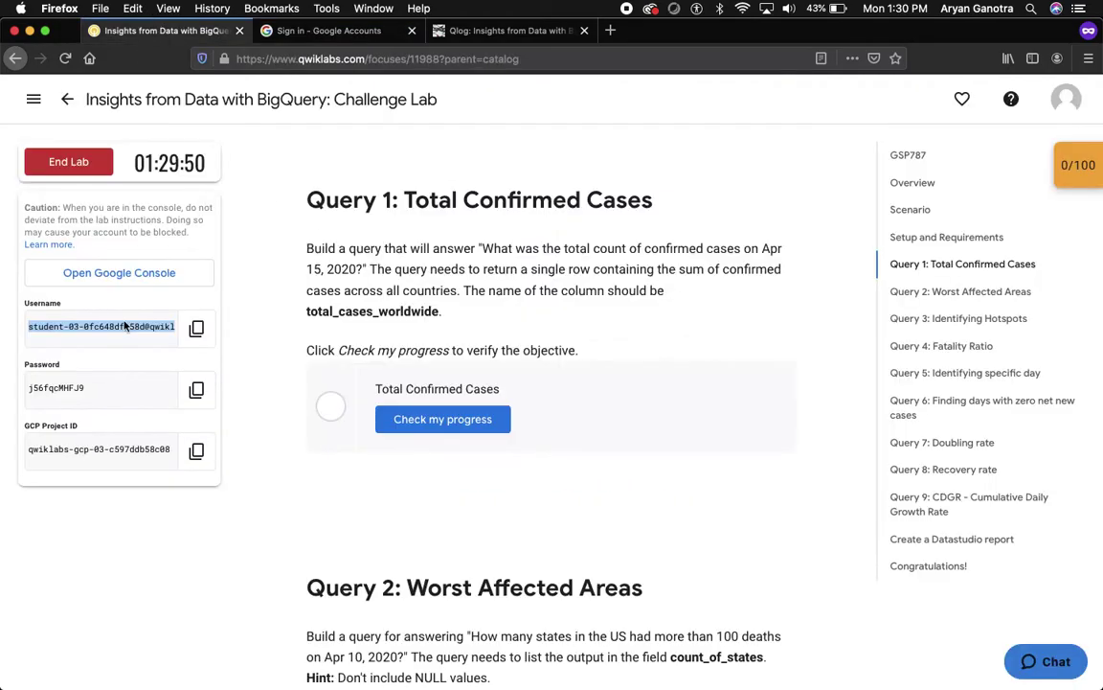
click(196, 389)
click(321, 31)
key(super+v)
click(662, 430)
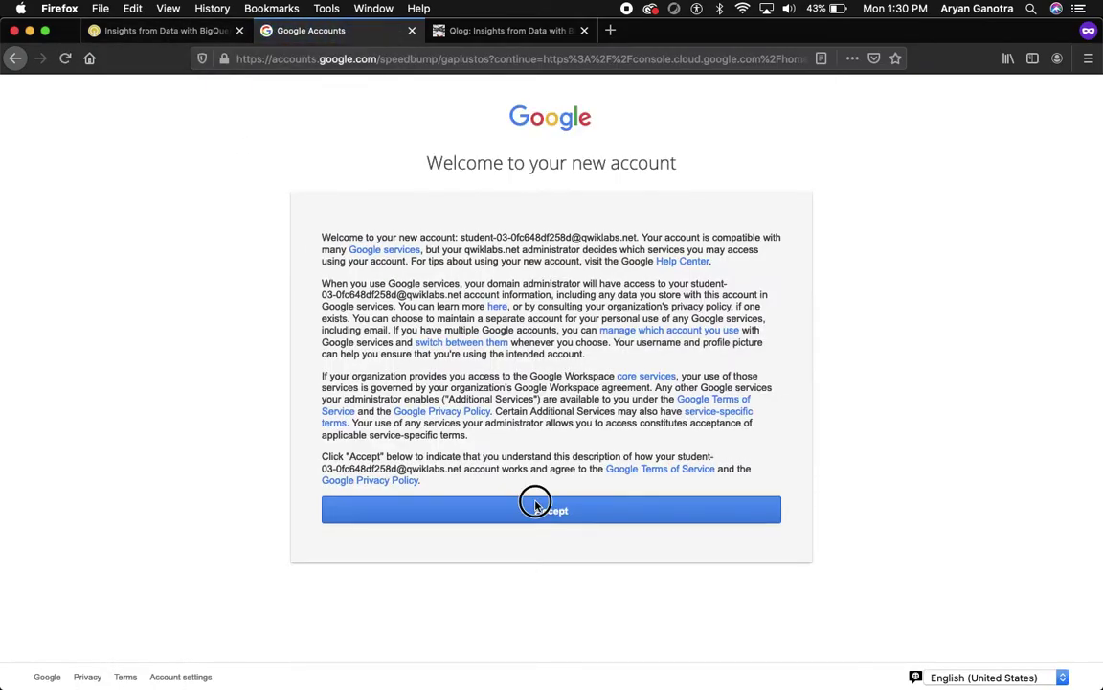
click(537, 507)
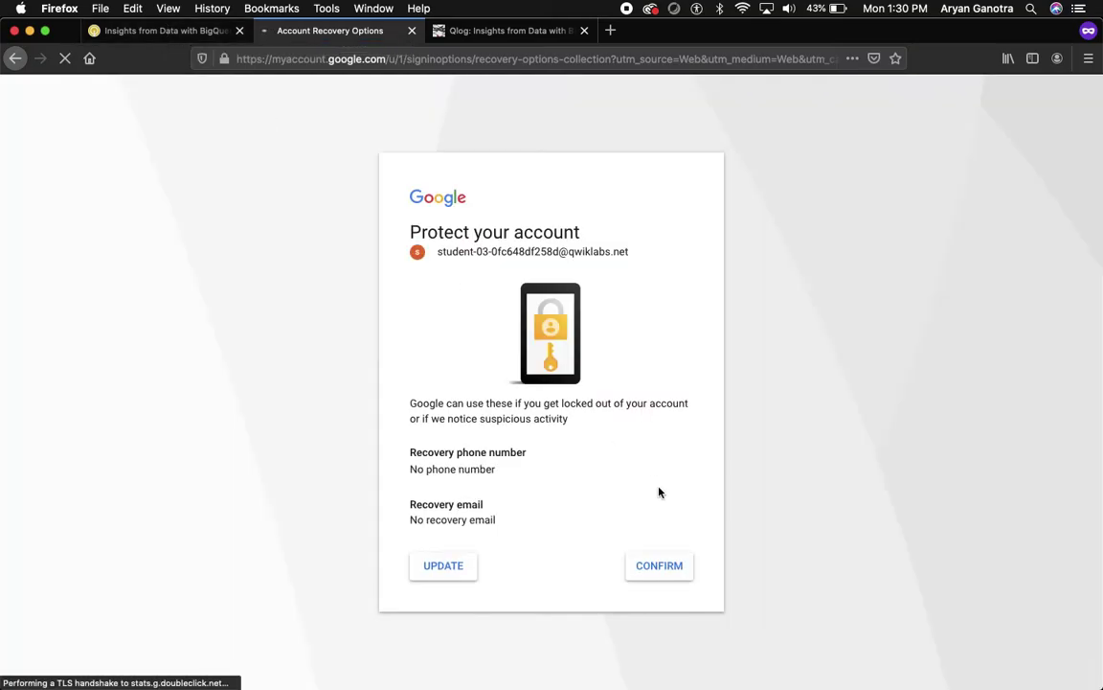
click(667, 572)
Look over the lab page's Query 1 area and the walkthrough article's Open Public Dataset instructions.
click(153, 27)
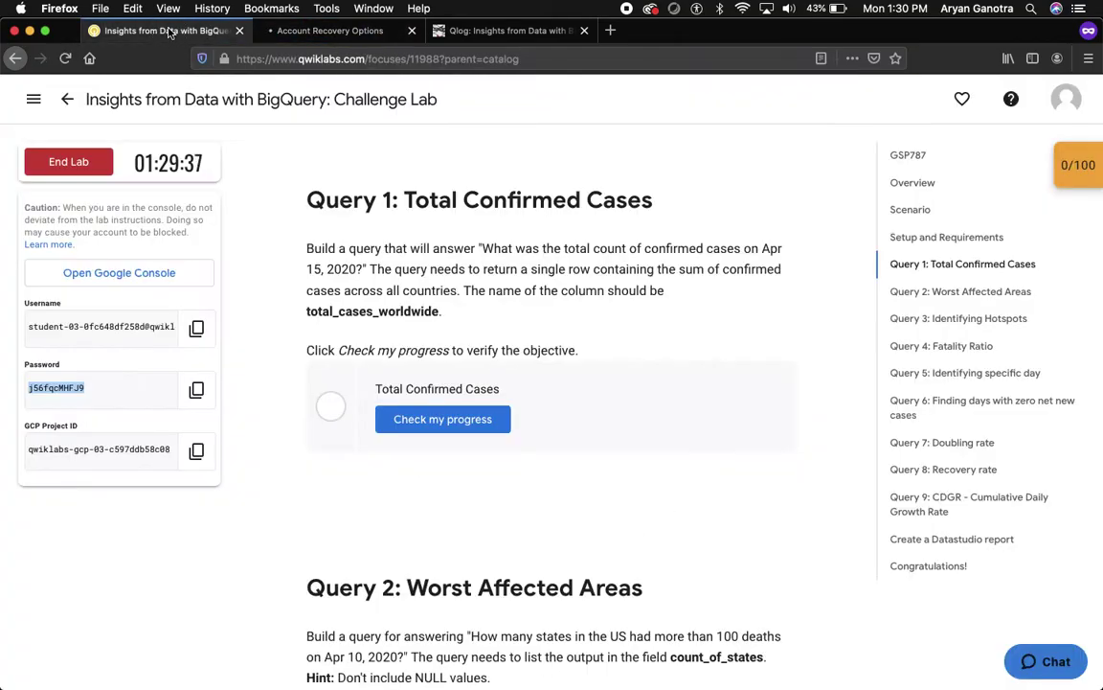
scroll(310, 258, up, 5)
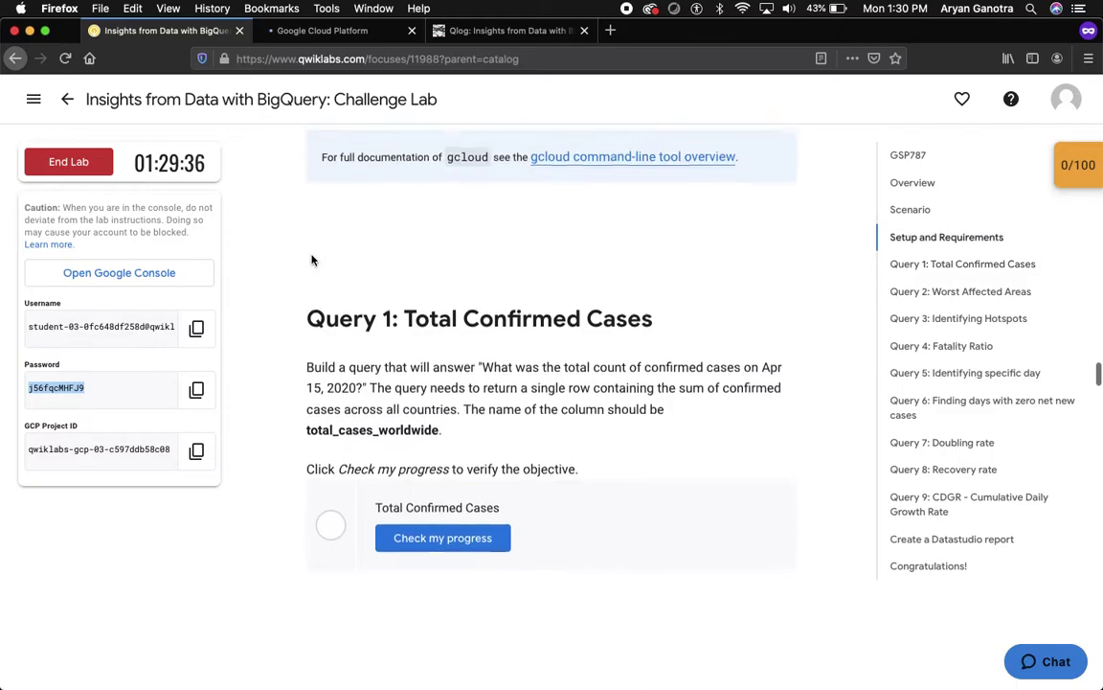
click(466, 31)
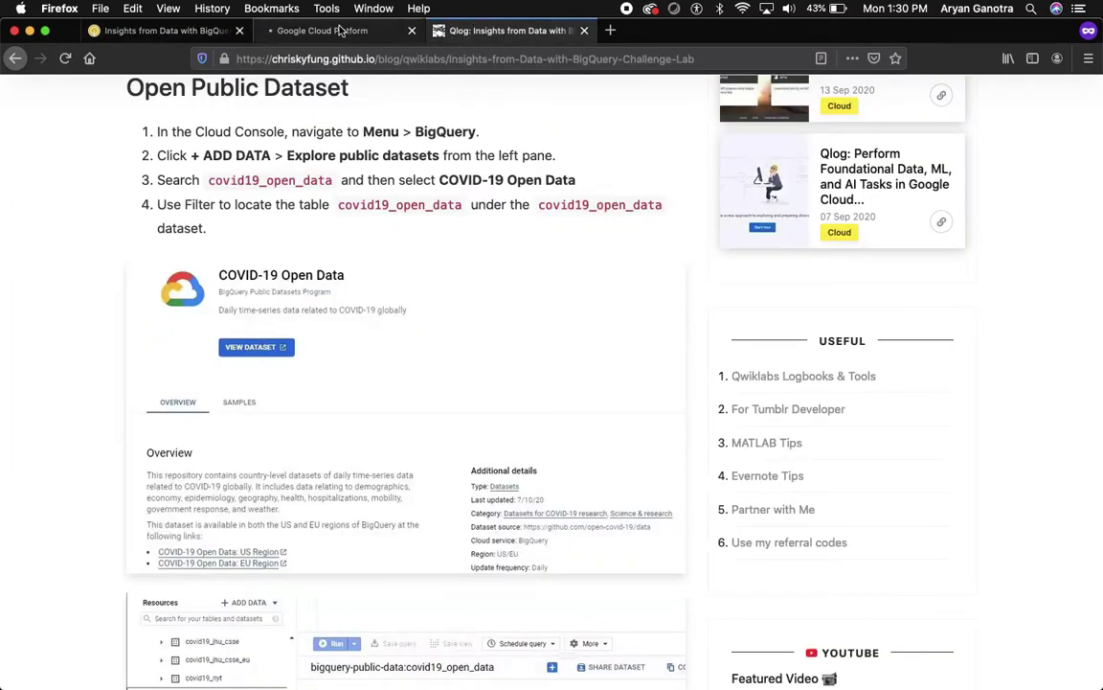
scroll(317, 184, up, 10)
scroll(352, 210, down, 15)
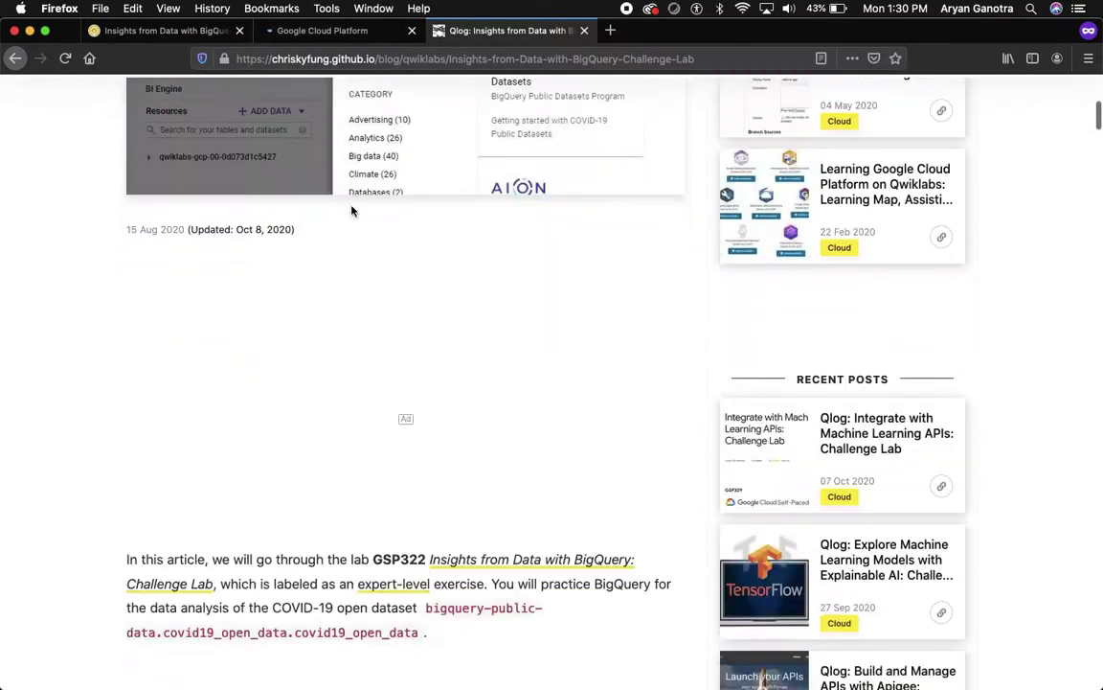
scroll(353, 210, up, 4)
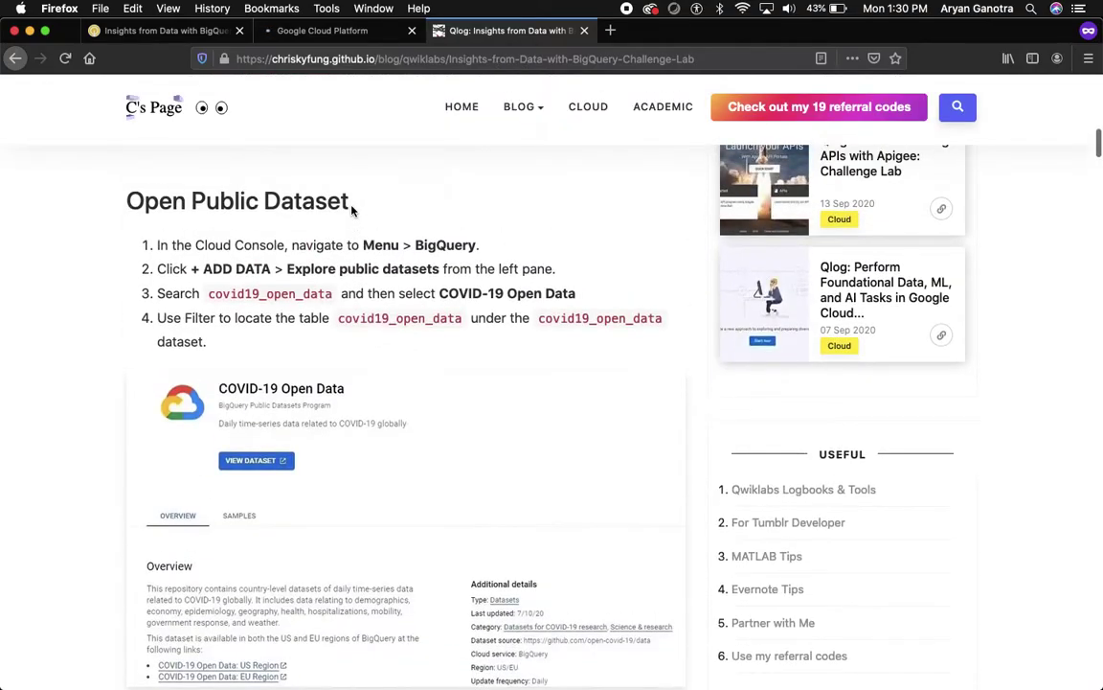
Return to the Google Cloud console and agree to its Terms of Service with India as the country.
click(351, 36)
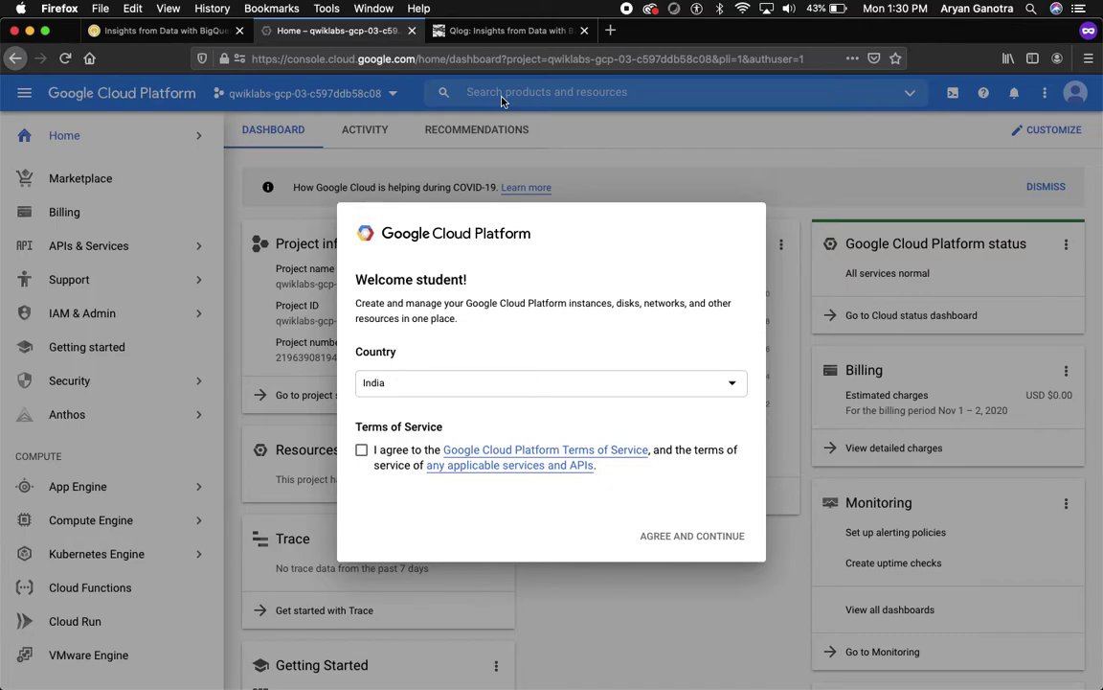
click(363, 450)
click(723, 544)
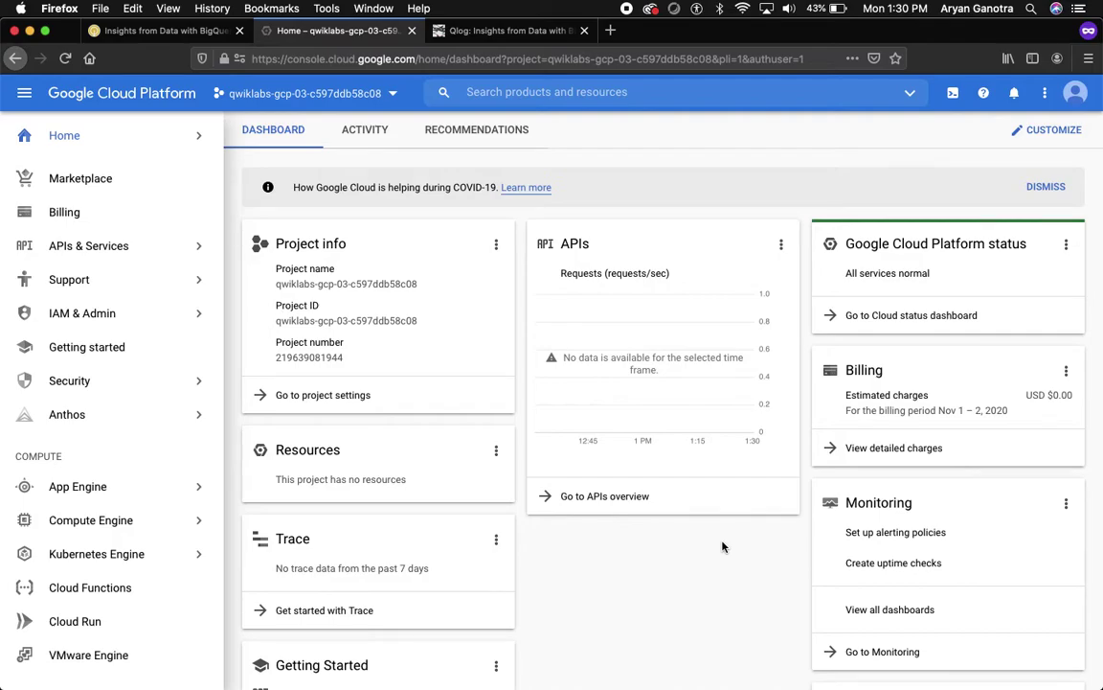
Find BigQuery by searching the console for "bigq", open it and dismiss its welcome message.
click(572, 93)
text(bi)
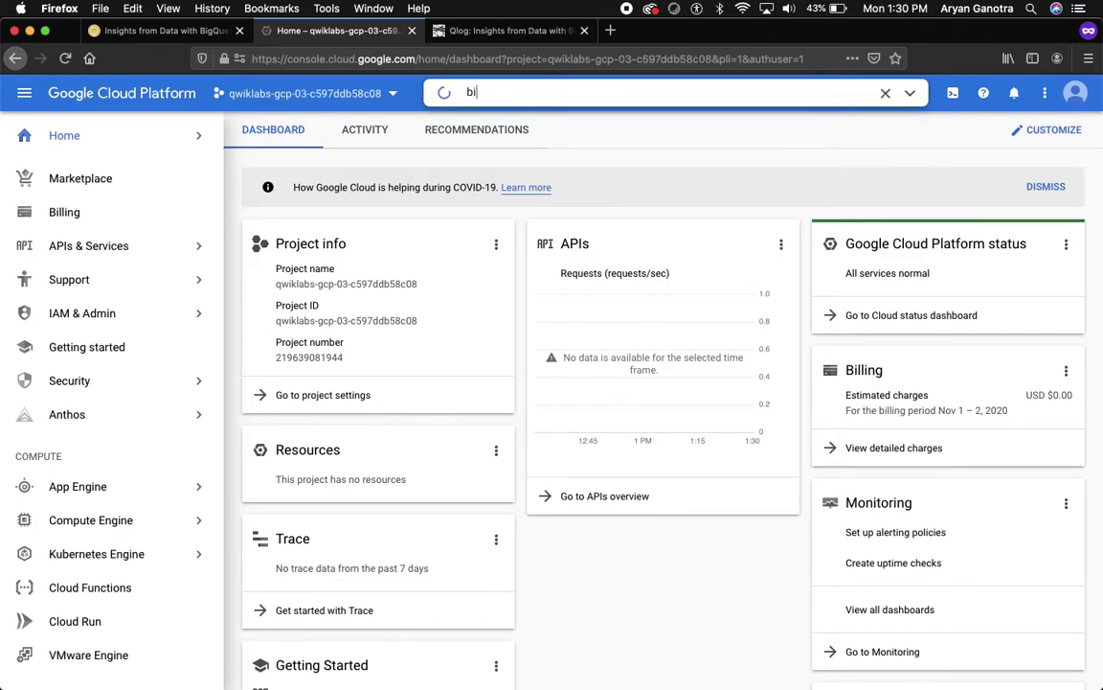
text(gq)
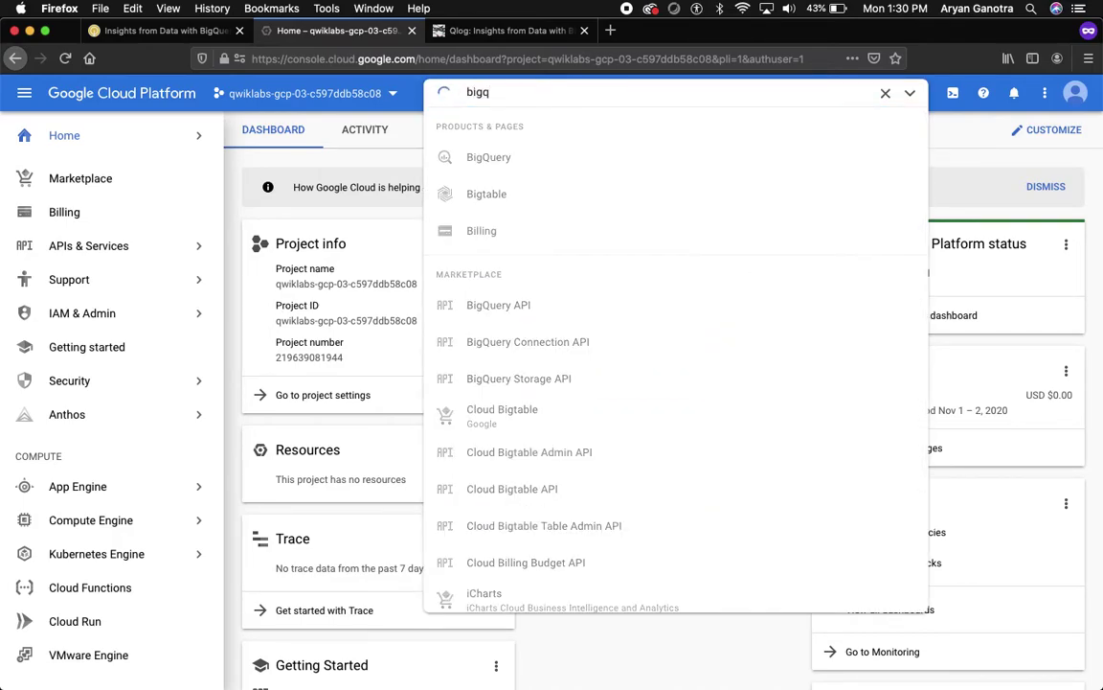
key(Return)
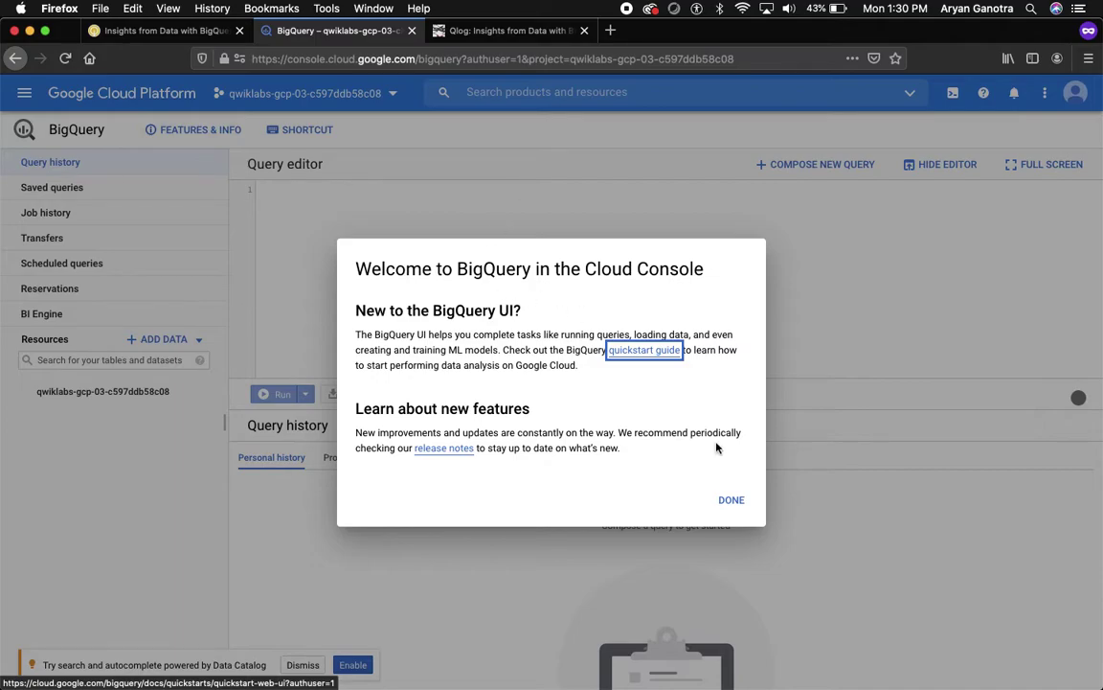
click(736, 503)
Check the walkthrough's instructions and open the catalog of public datasets from BigQuery's options for adding data.
click(496, 39)
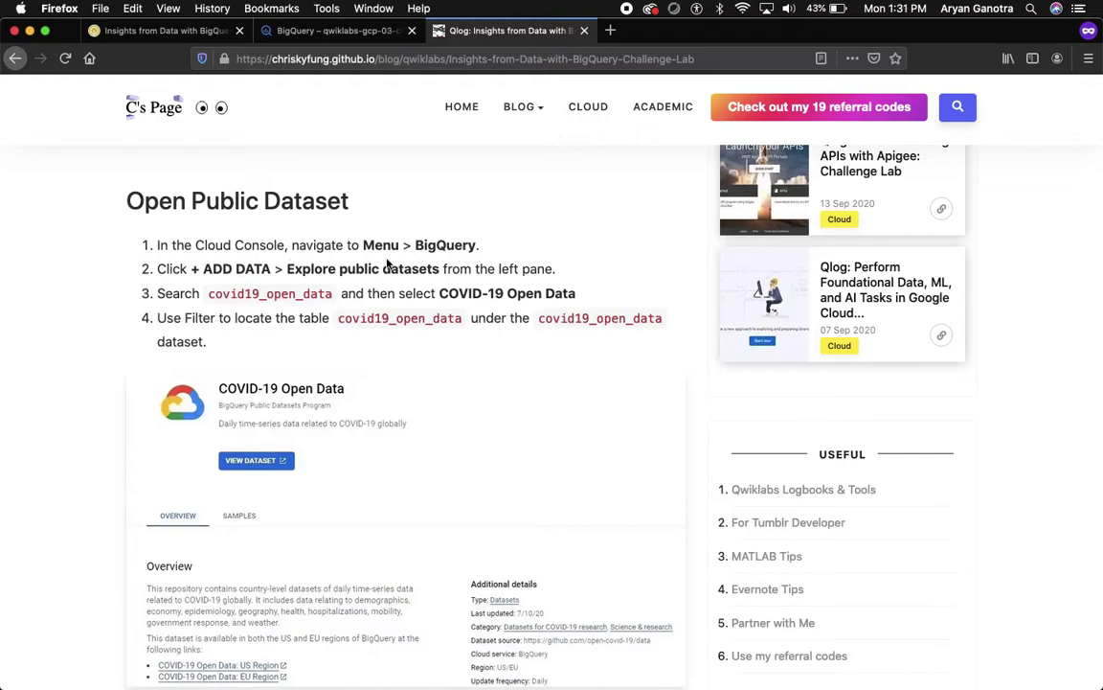
click(328, 32)
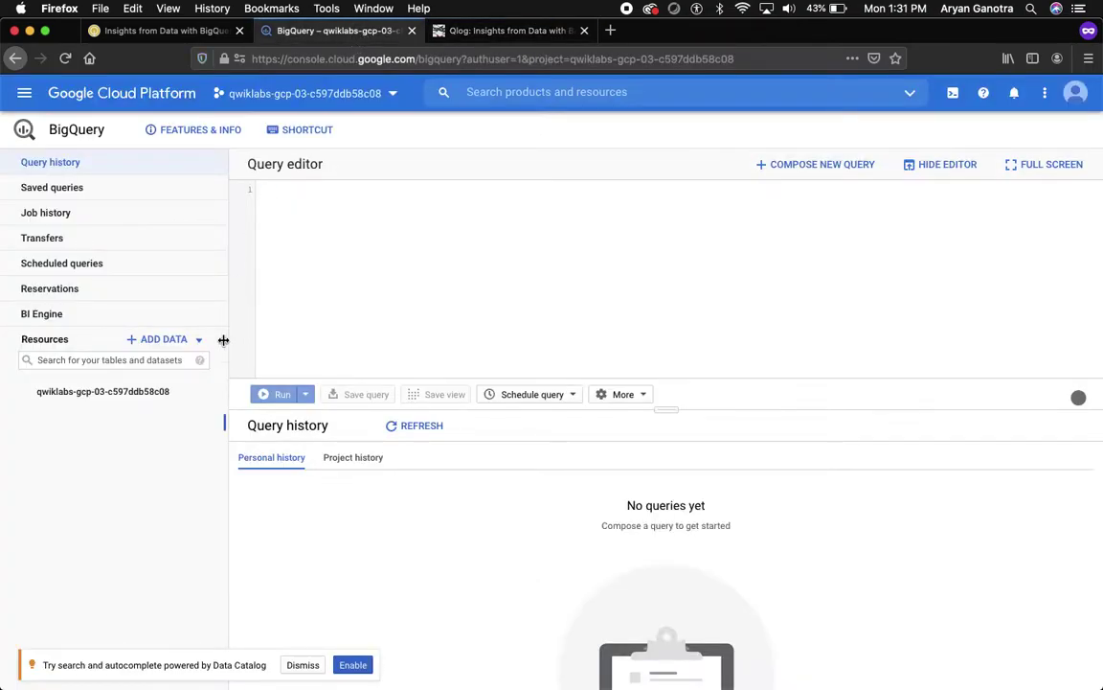
click(169, 342)
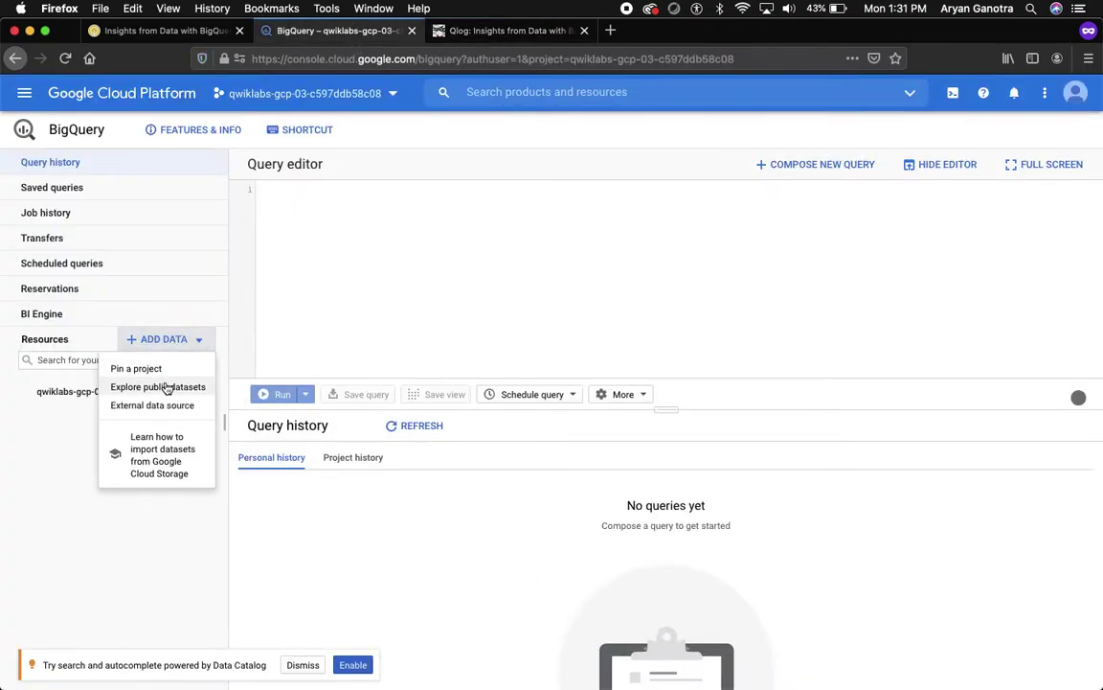
click(158, 387)
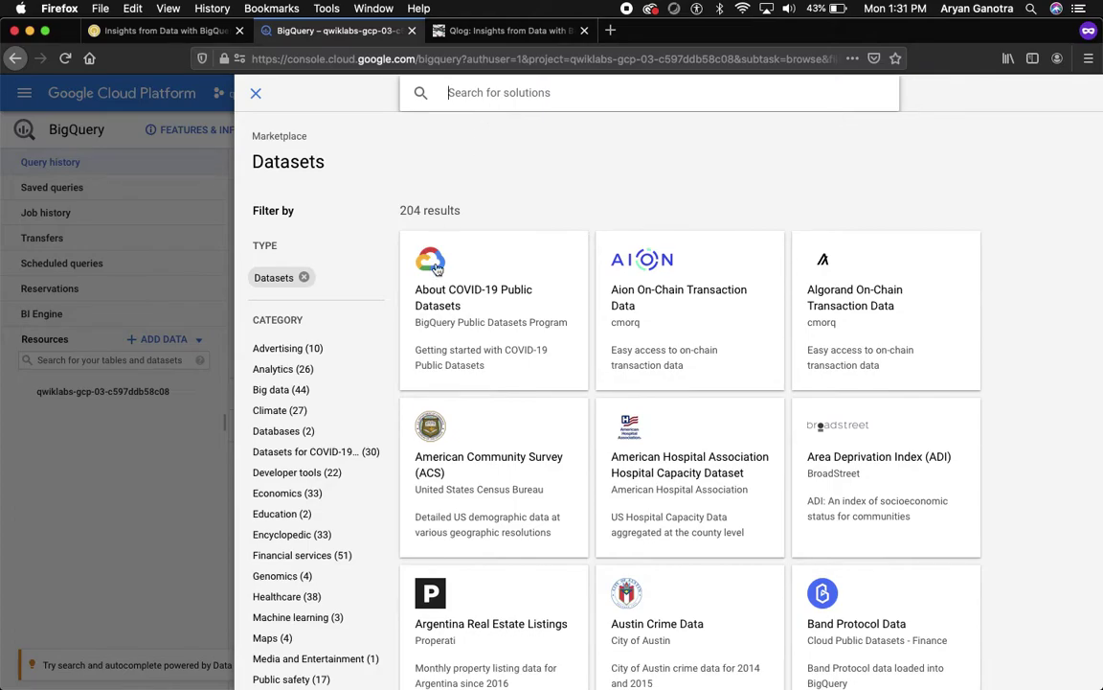
Search the public datasets for "covid-19 open data" and open the COVID-19 Open Data entry.
click(507, 30)
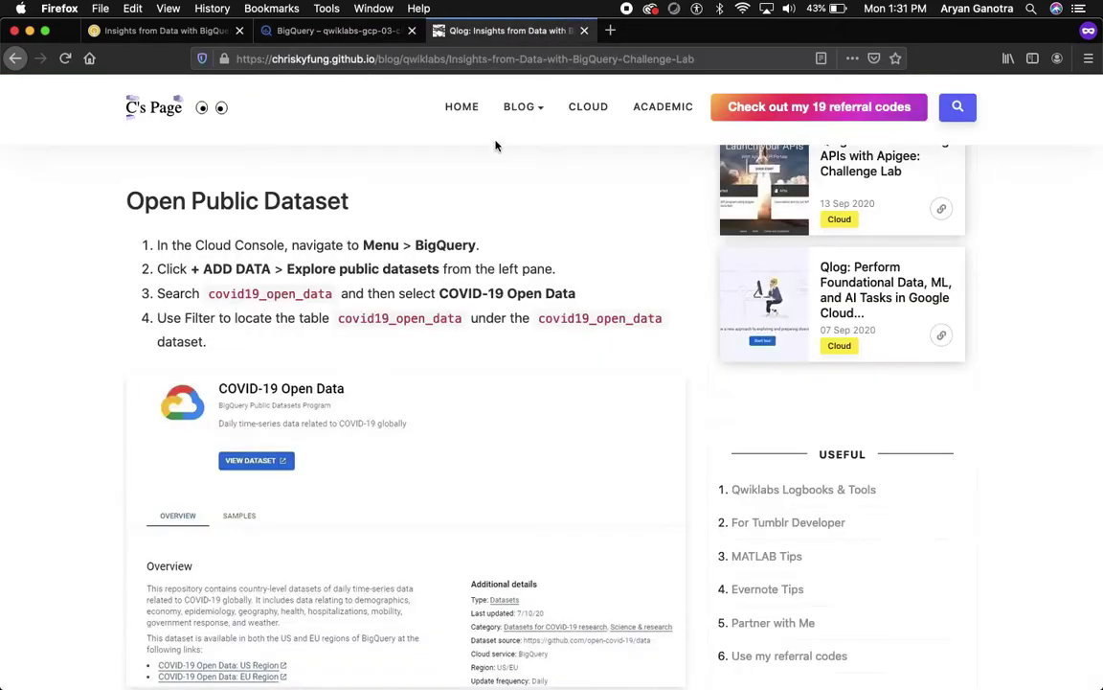
click(320, 32)
text(cov)
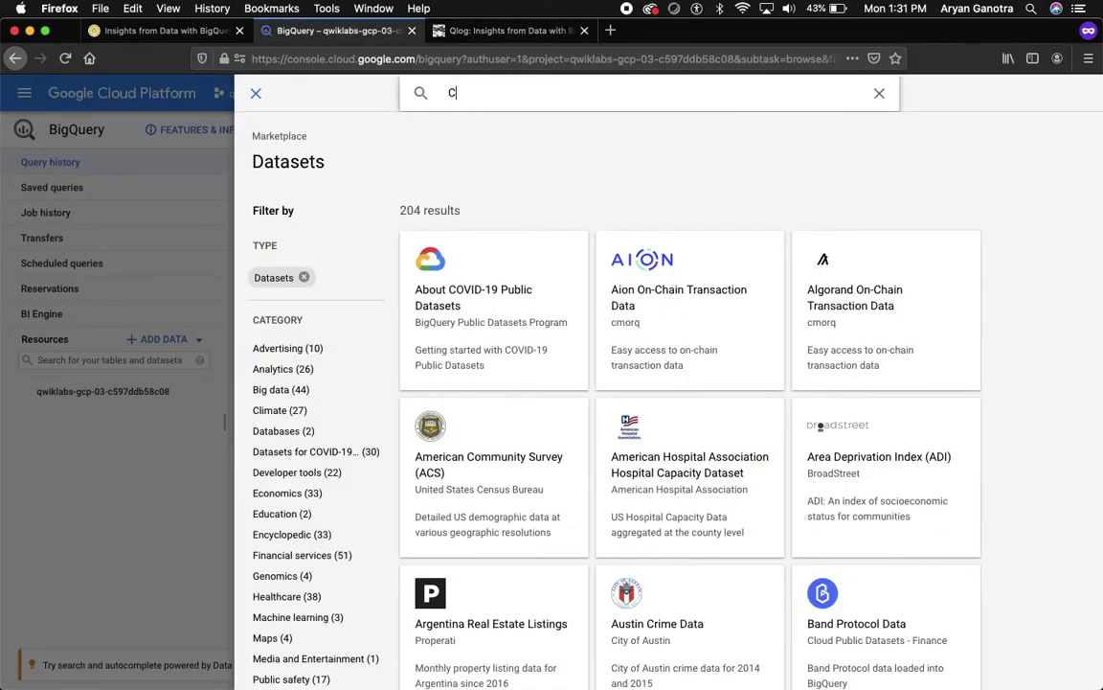
text(ID)
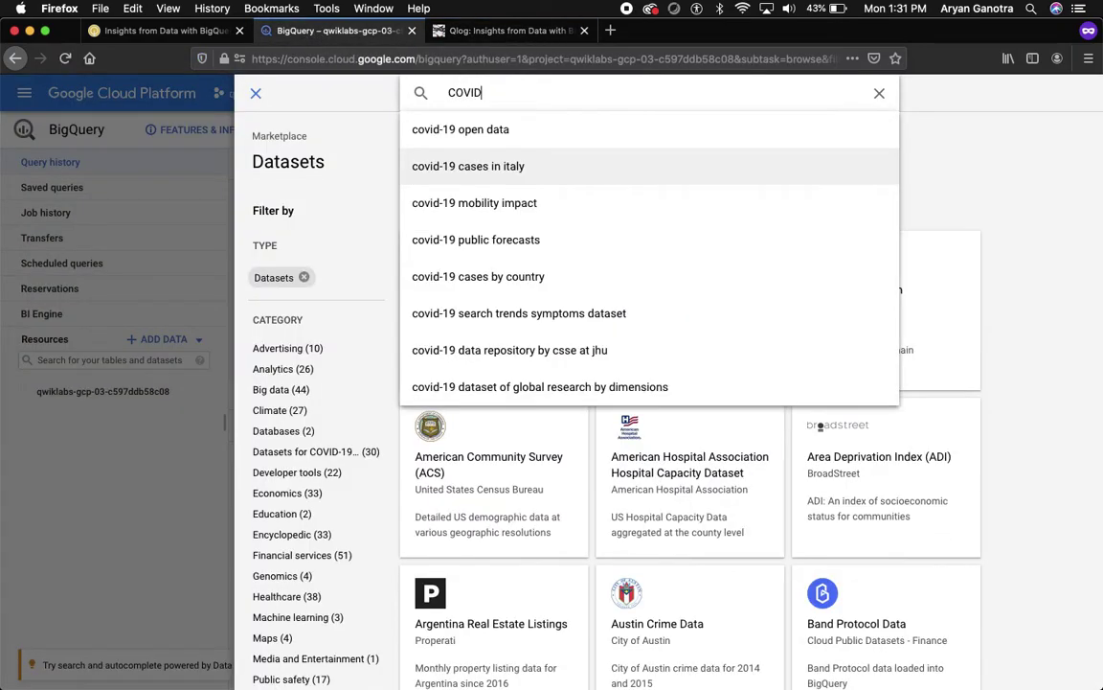
key(Down)
key(Up)
key(Up)
key(Return)
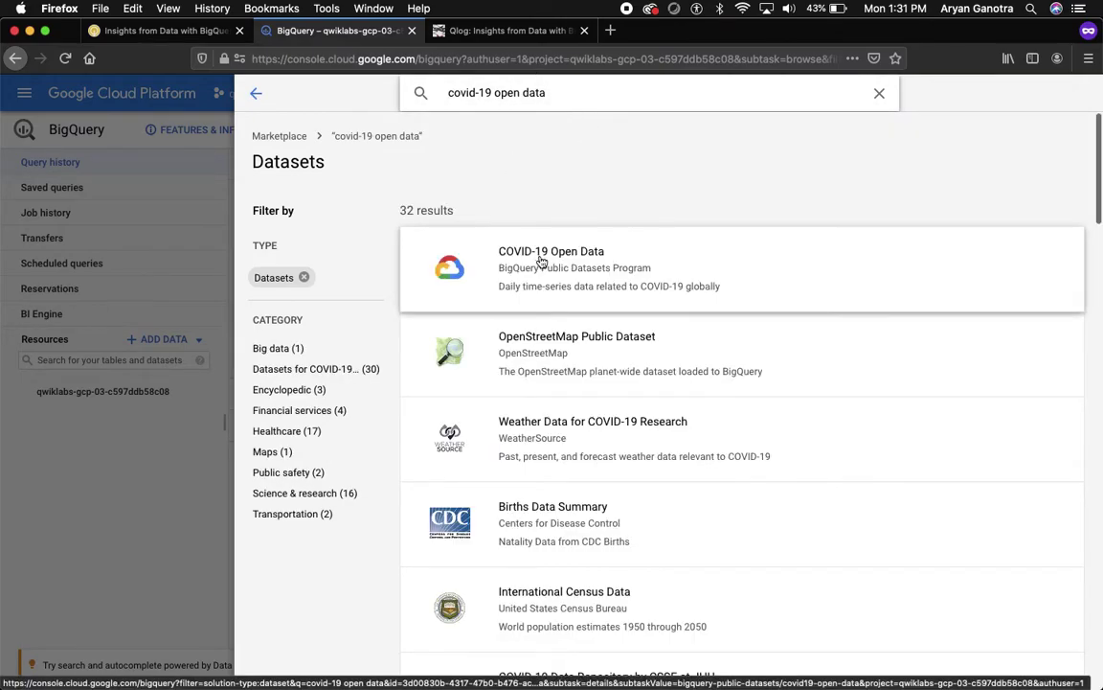
click(541, 261)
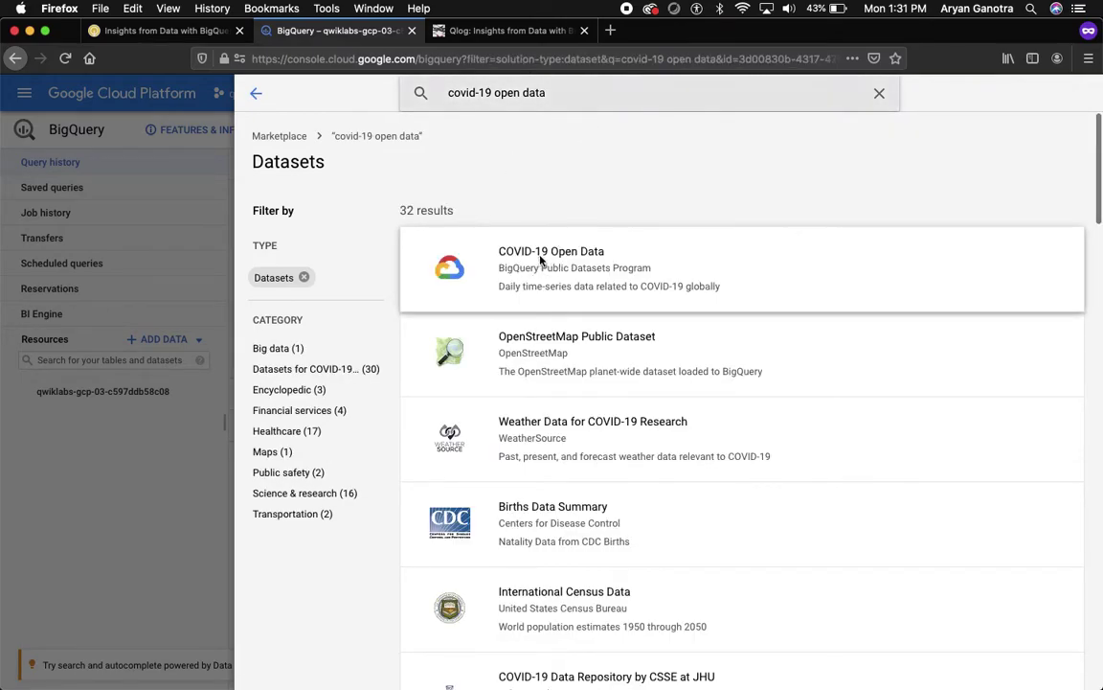
Examine the walkthrough's dataset instructions and its Query 1: Total Confirmed Cases code.
click(495, 38)
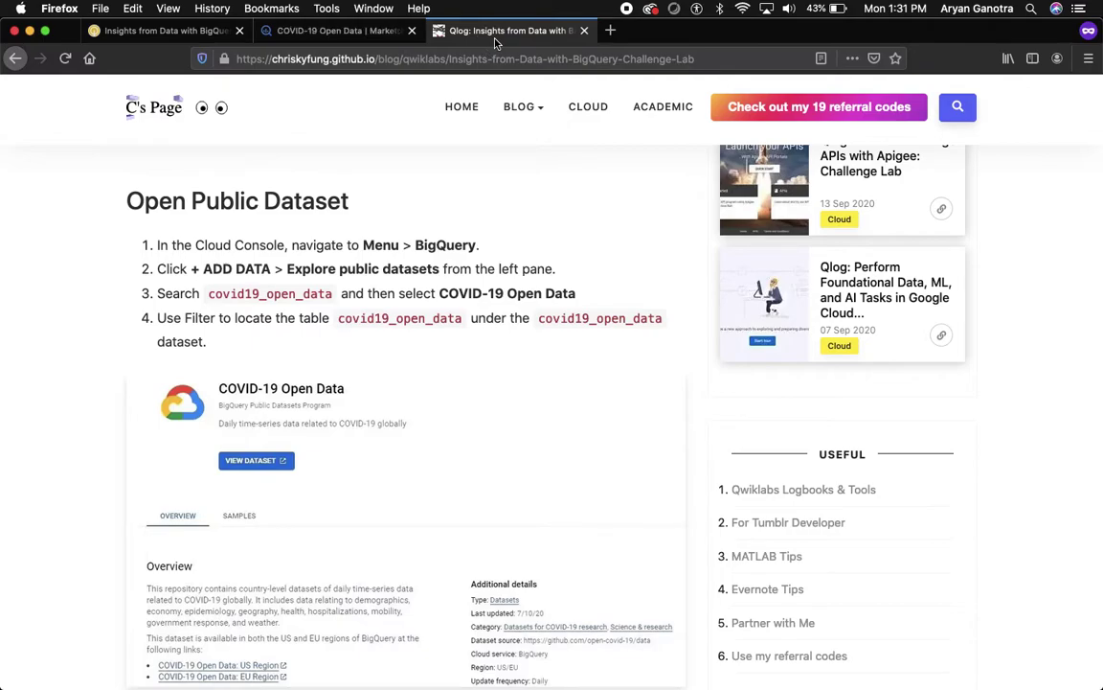
click(335, 31)
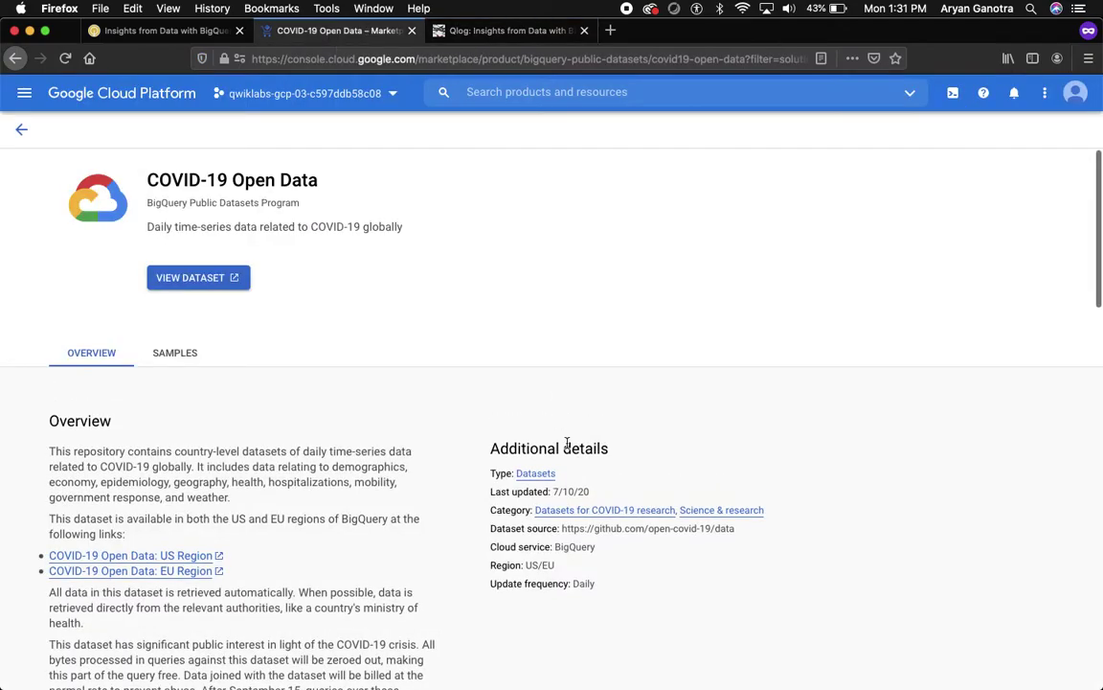
click(508, 31)
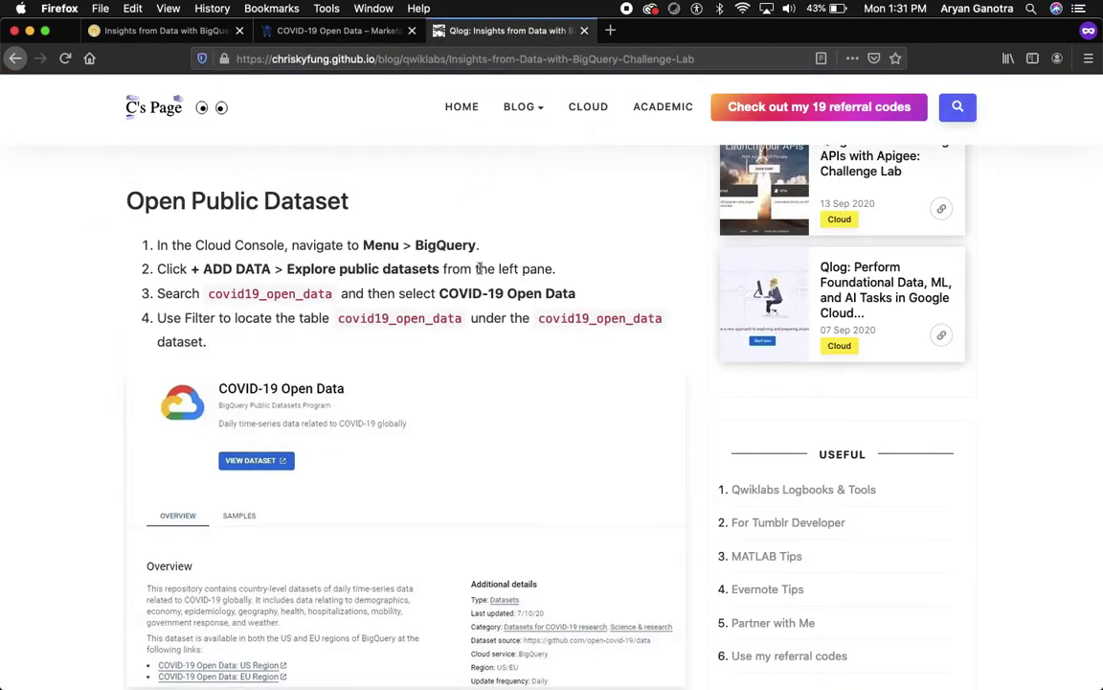
scroll(479, 270, down, 5)
scroll(479, 269, up, 1)
scroll(479, 269, down, 4)
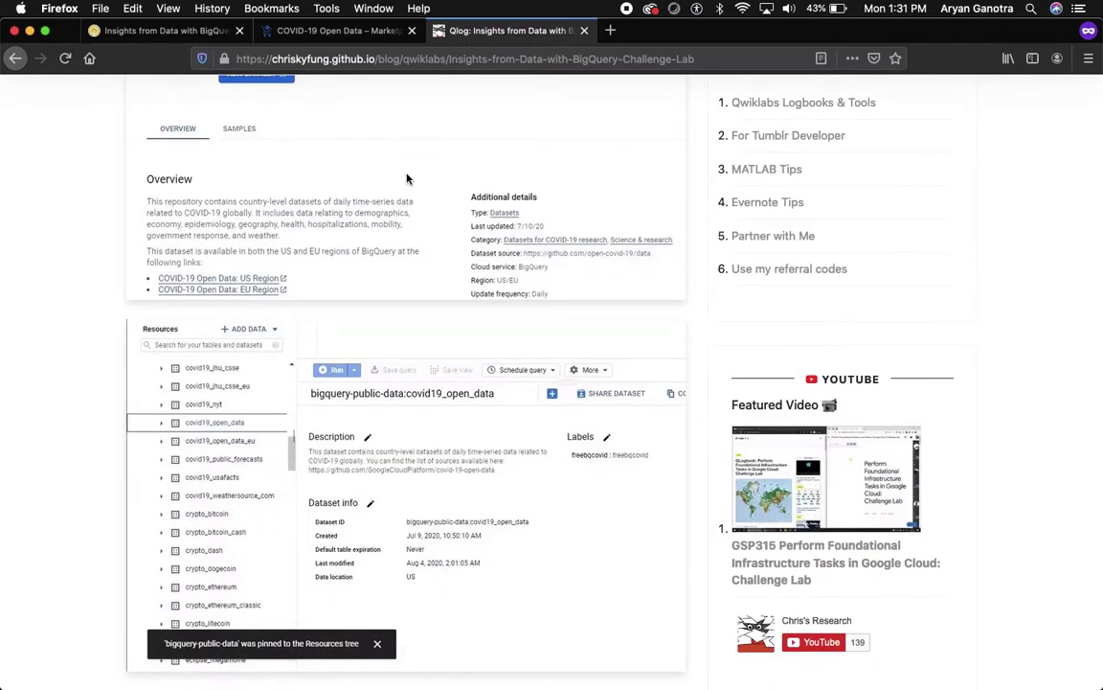
scroll(406, 178, down, 4)
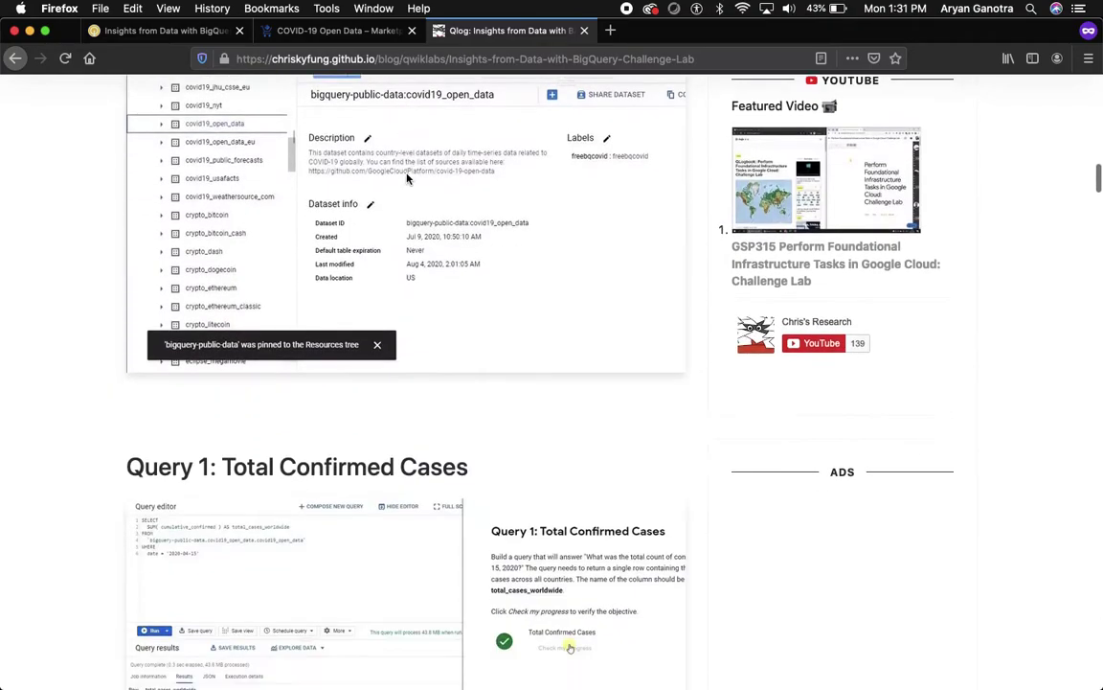
scroll(392, 261, down, 3)
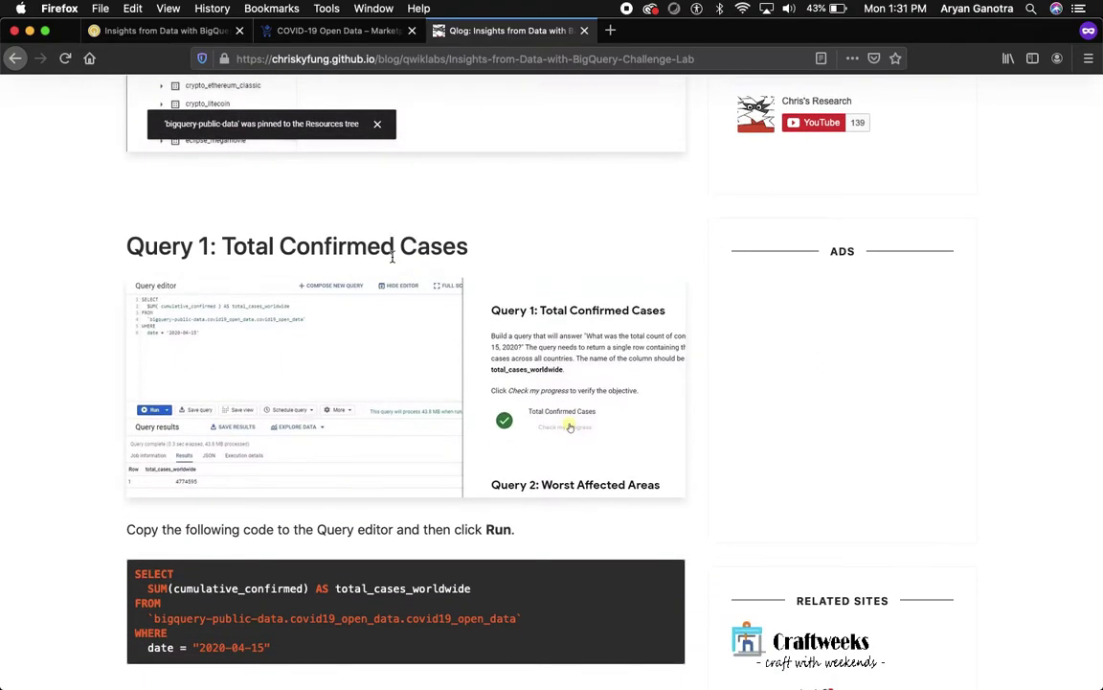
scroll(392, 257, down, 1)
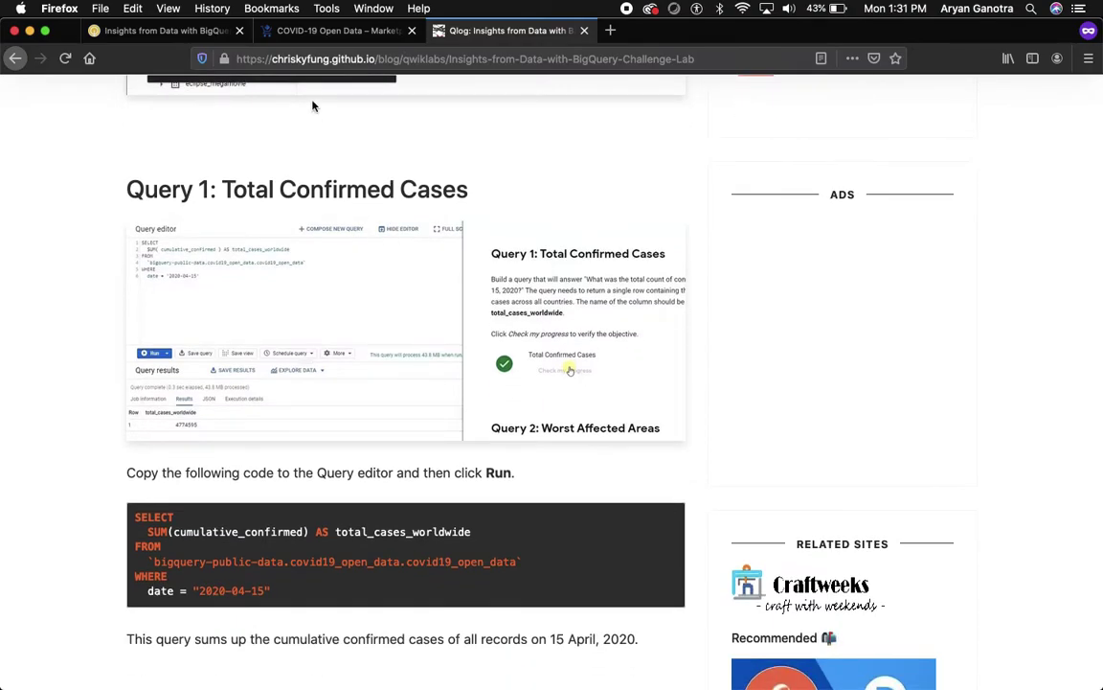
Return to the COVID-19 Open Data product page and view its dataset in BigQuery.
click(335, 30)
click(201, 279)
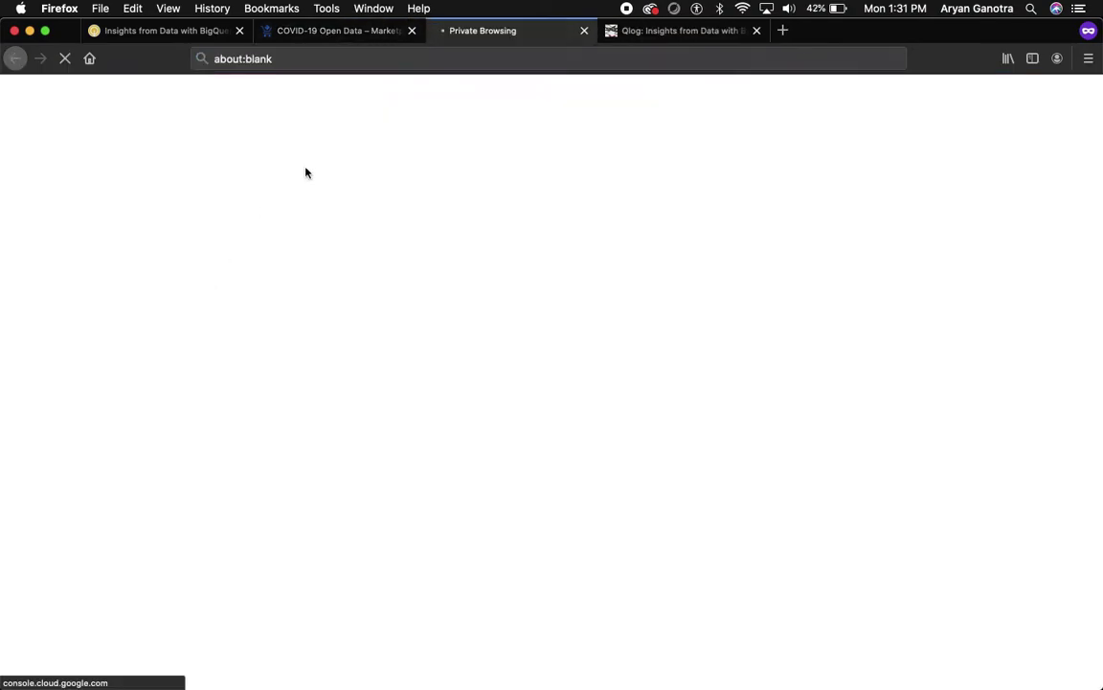
Reread the walkthrough's steps for locating the covid19_open_data table while the dataset page loads.
click(635, 30)
scroll(537, 201, up, 7)
scroll(538, 201, up, 6)
scroll(537, 201, up, 6)
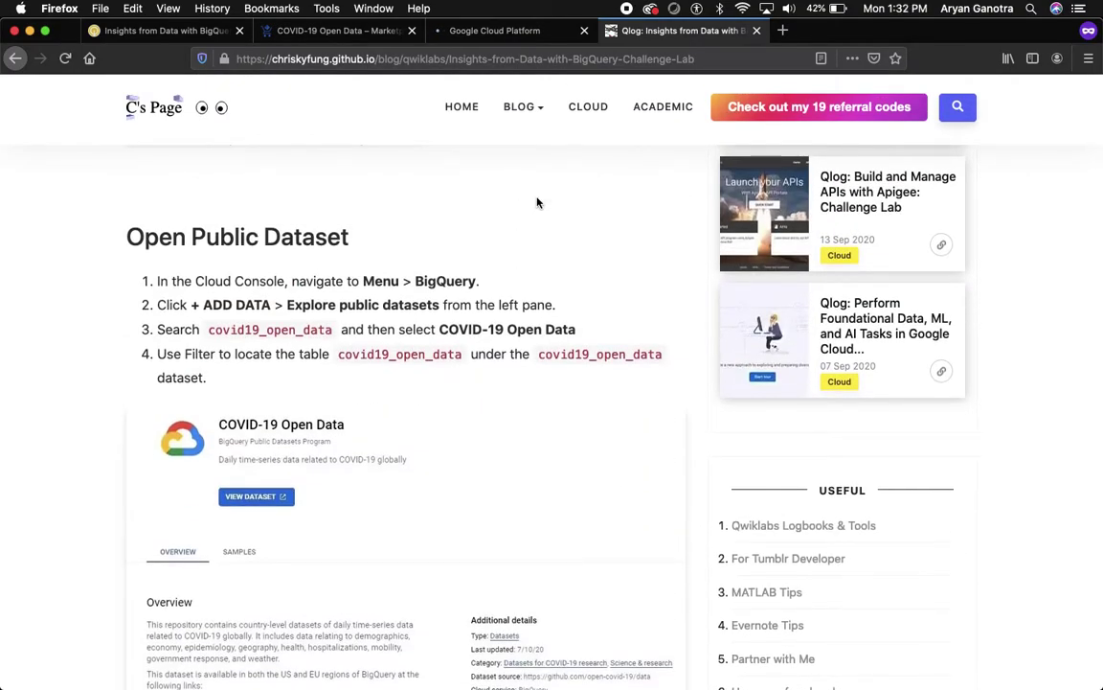
scroll(538, 201, down, 3)
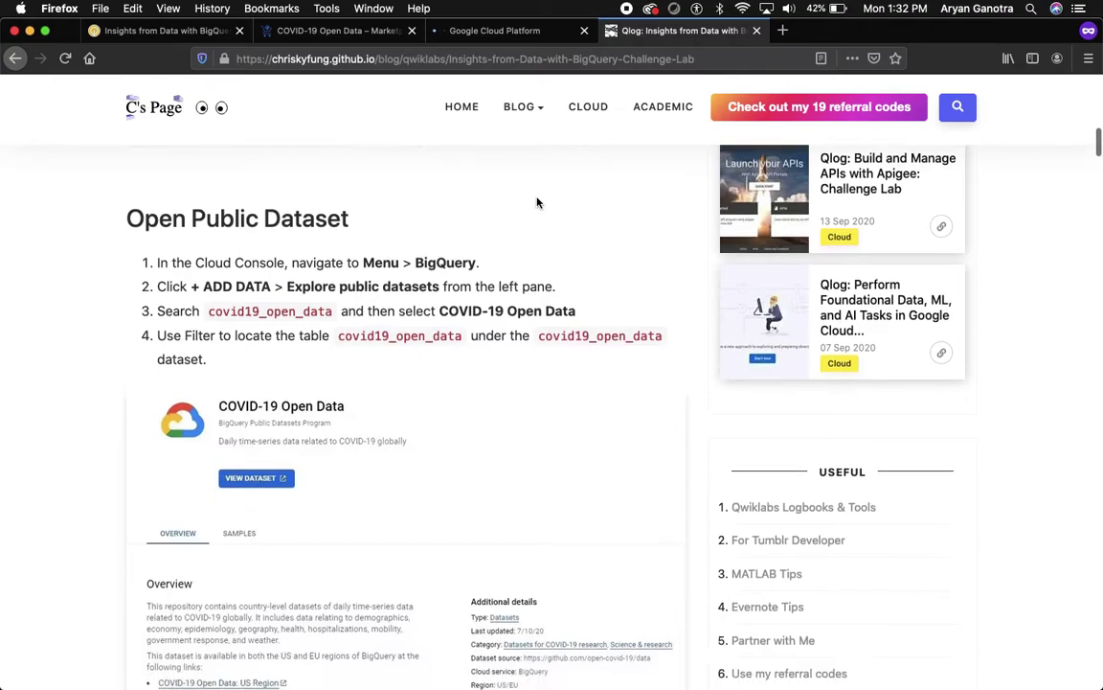
scroll(538, 201, down, 10)
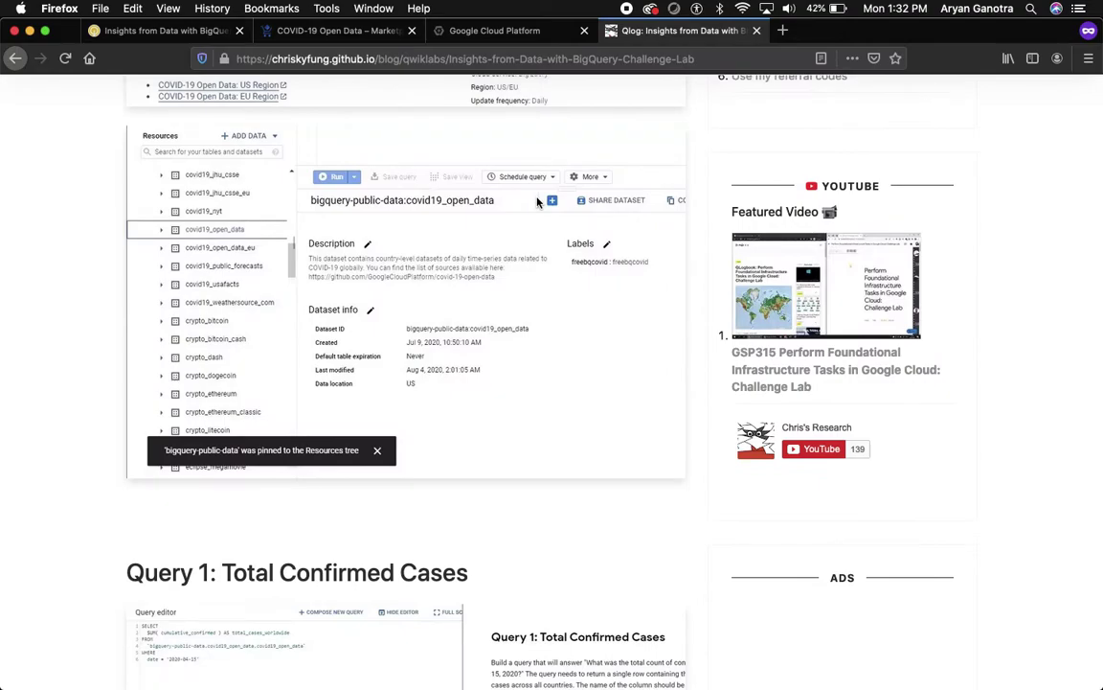
click(452, 29)
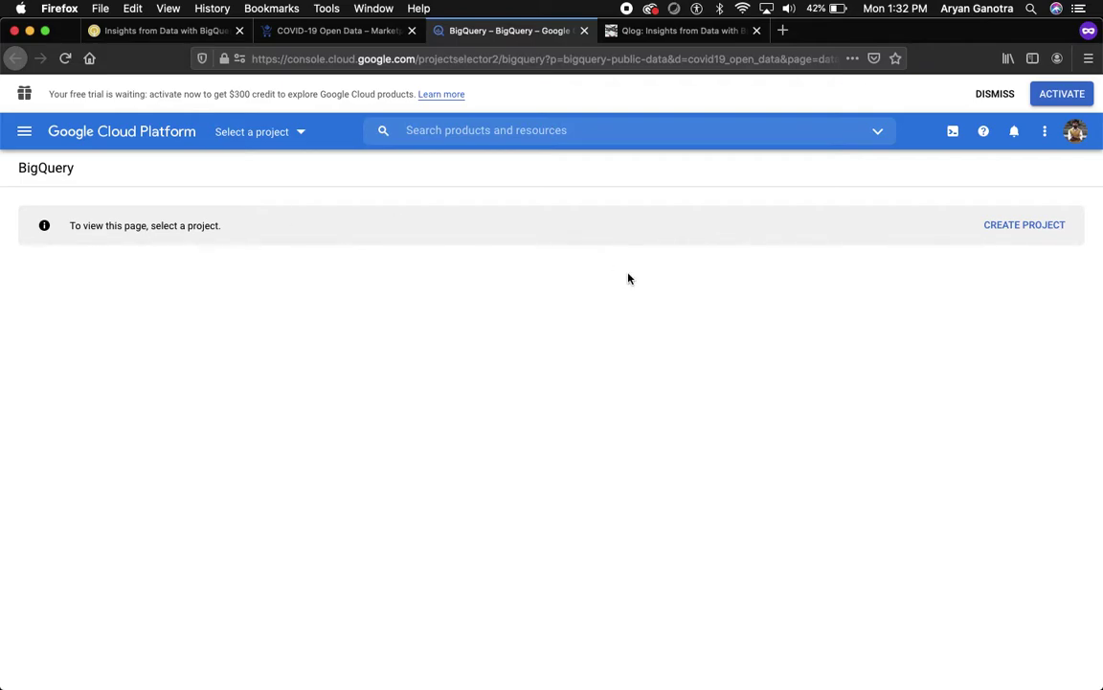
click(1008, 235)
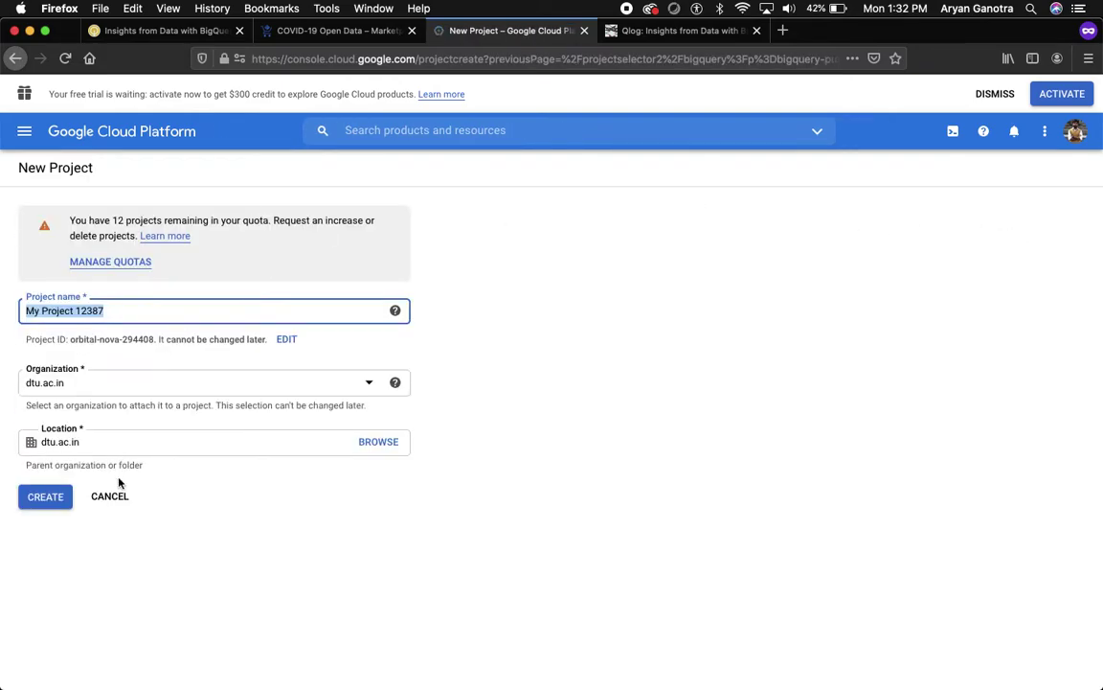
click(108, 496)
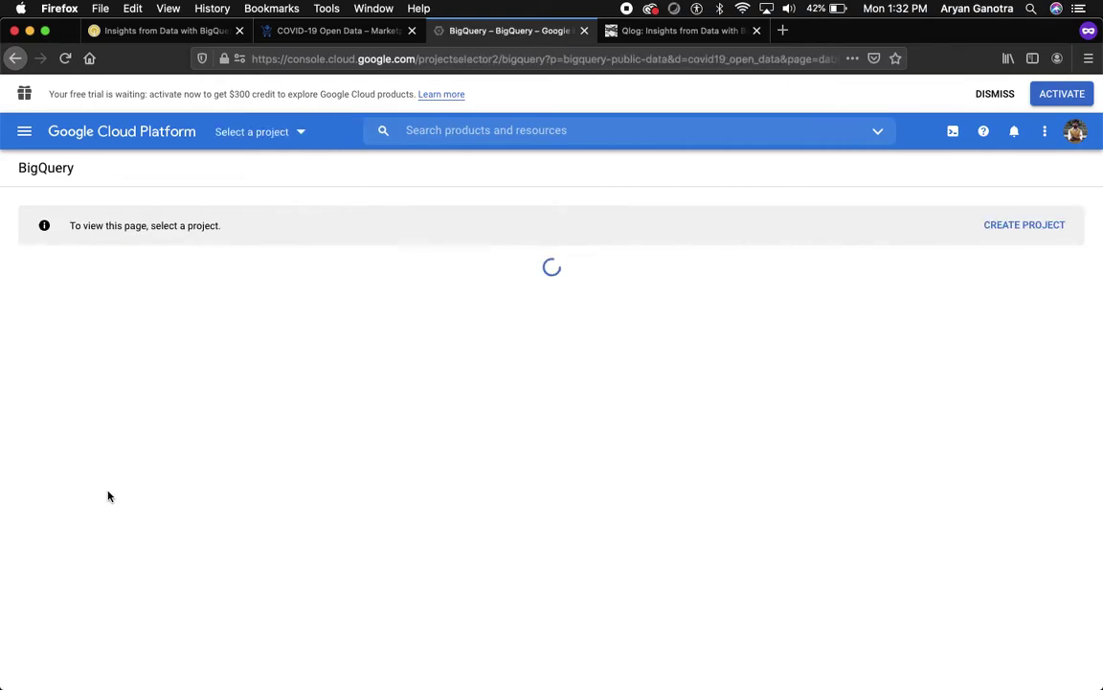
Examine the Samples section of the COVID-19 Open Data product page.
click(330, 32)
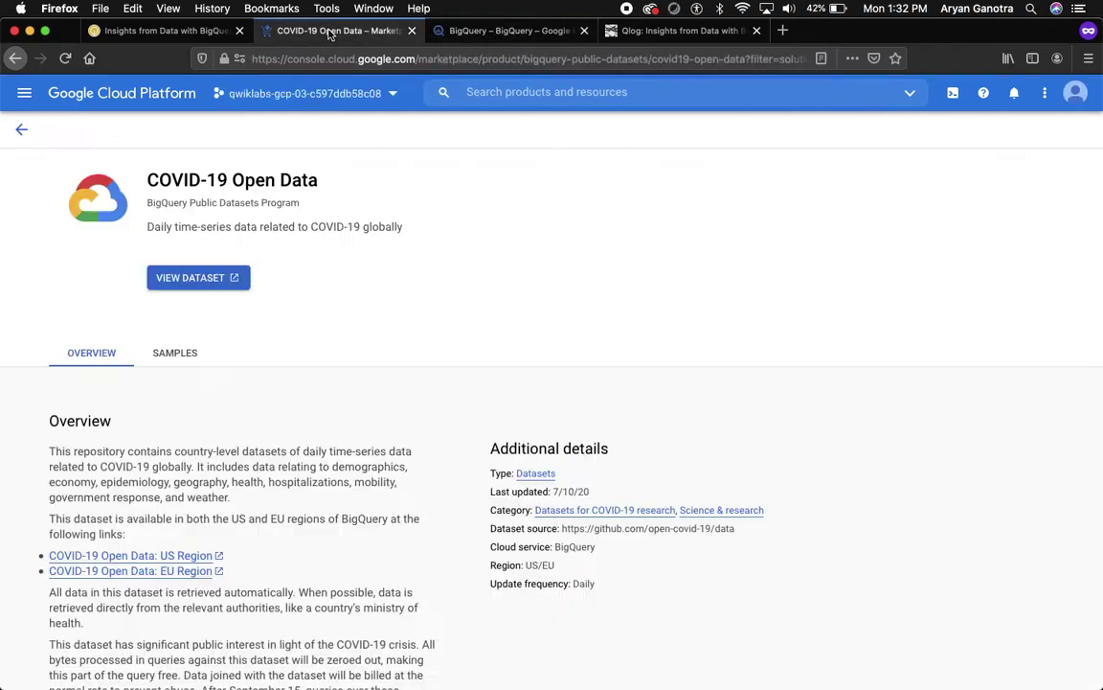
click(176, 355)
scroll(166, 354, down, 10)
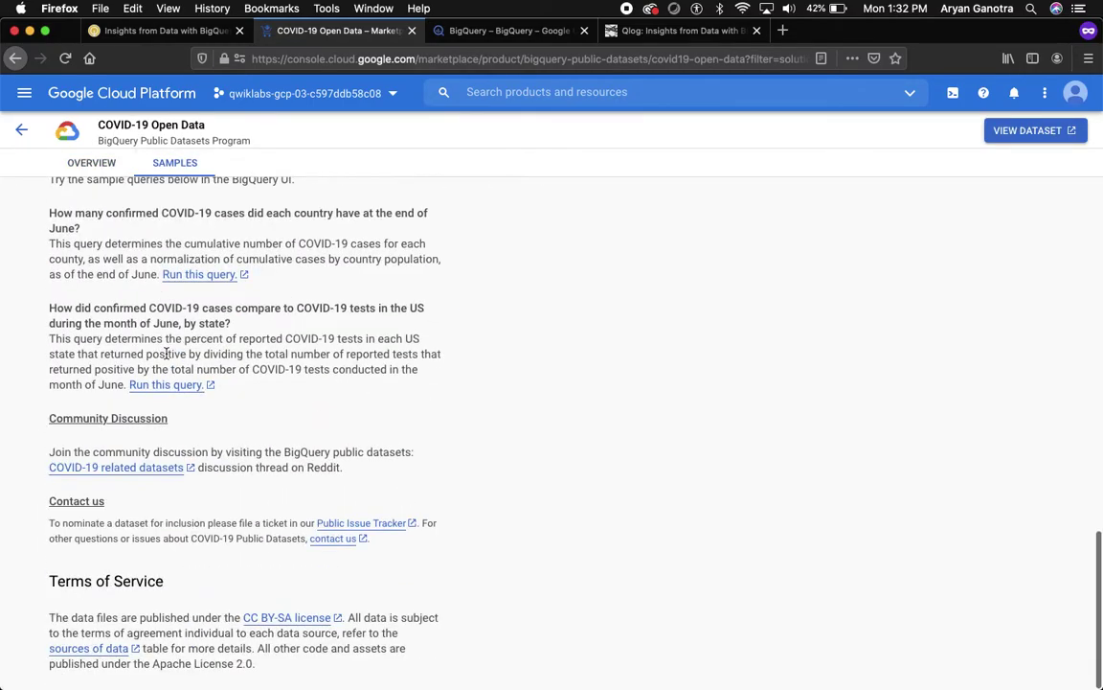
scroll(166, 354, up, 15)
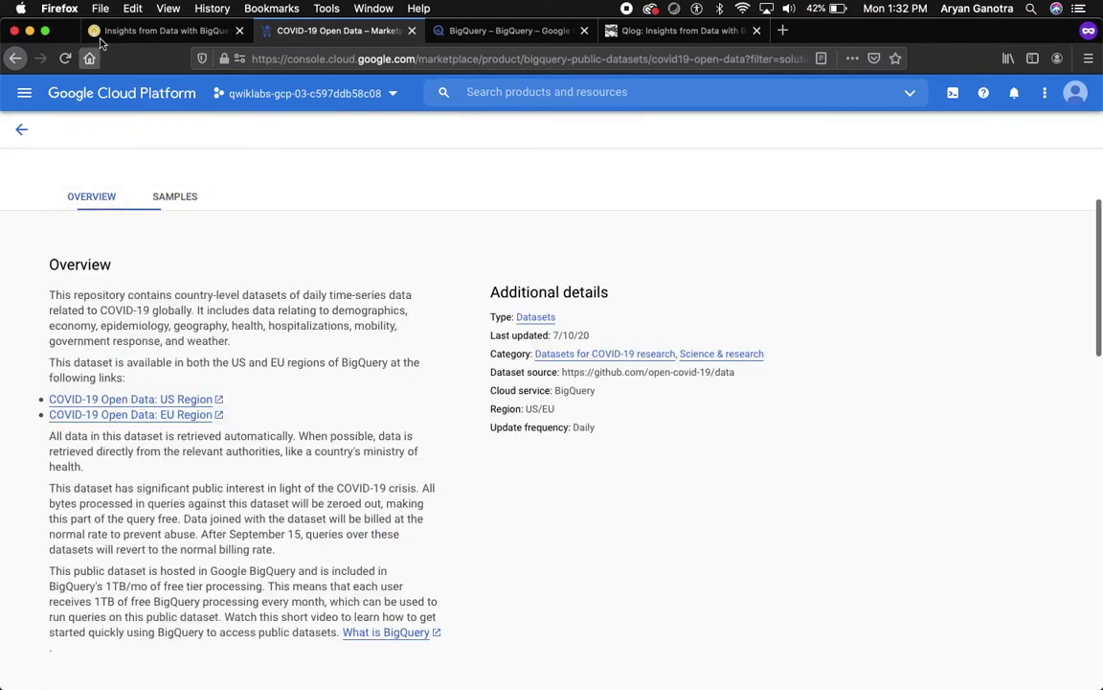
Leave the product page, close the public dataset search and select the lab project in the BigQuery resources.
click(25, 128)
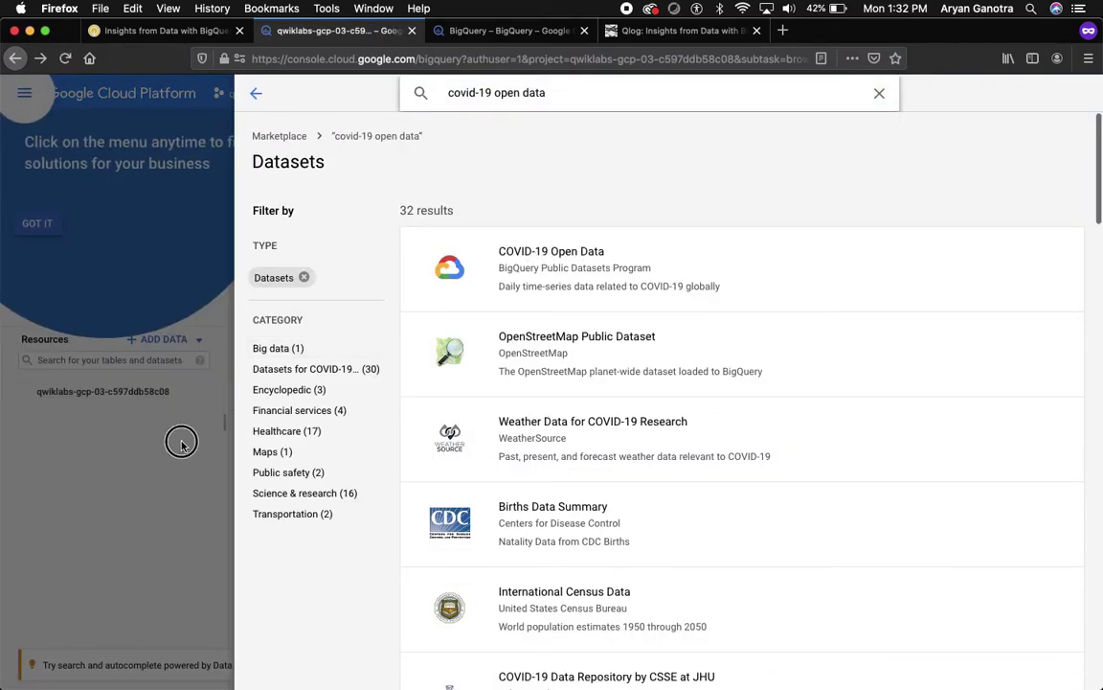
click(182, 444)
click(151, 395)
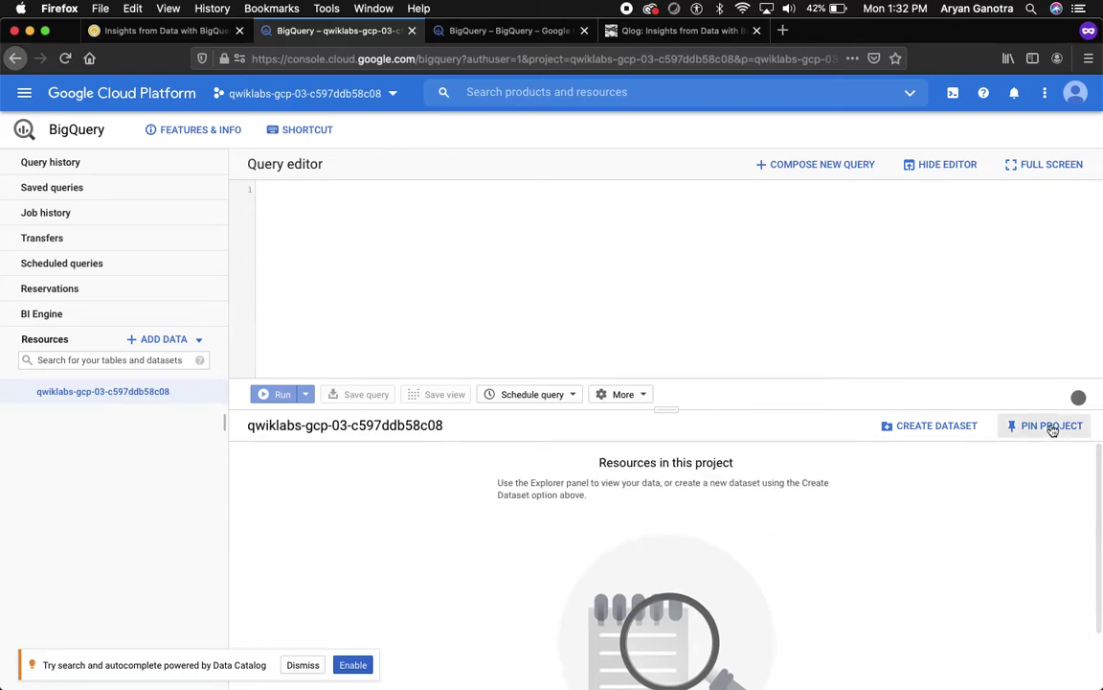
click(942, 430)
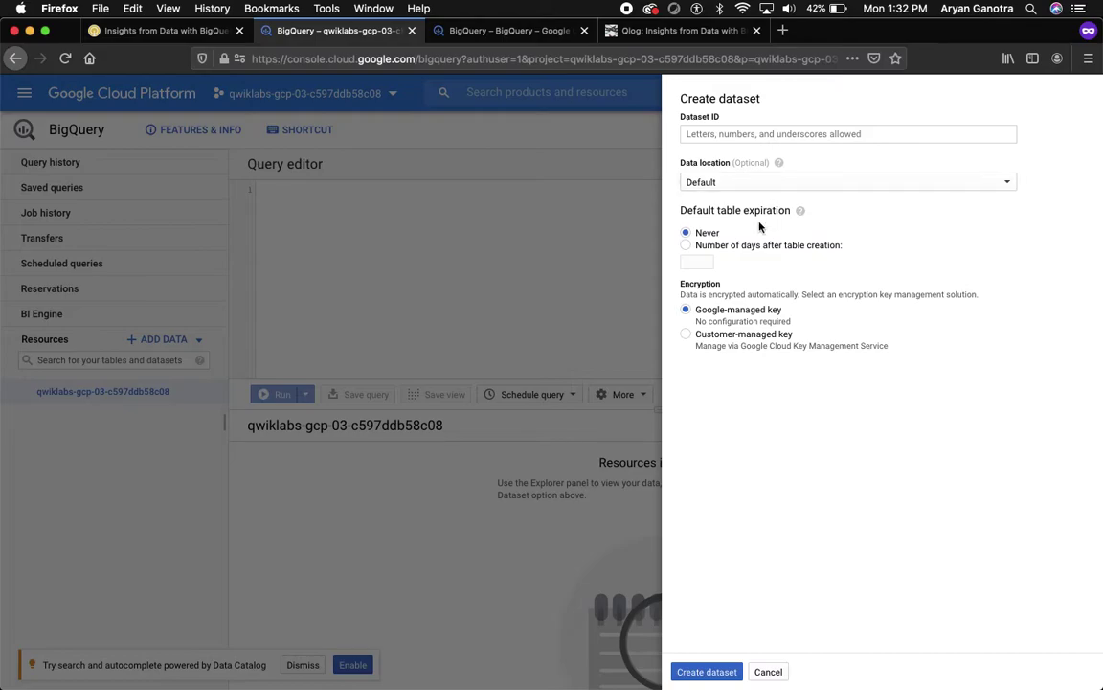
click(727, 181)
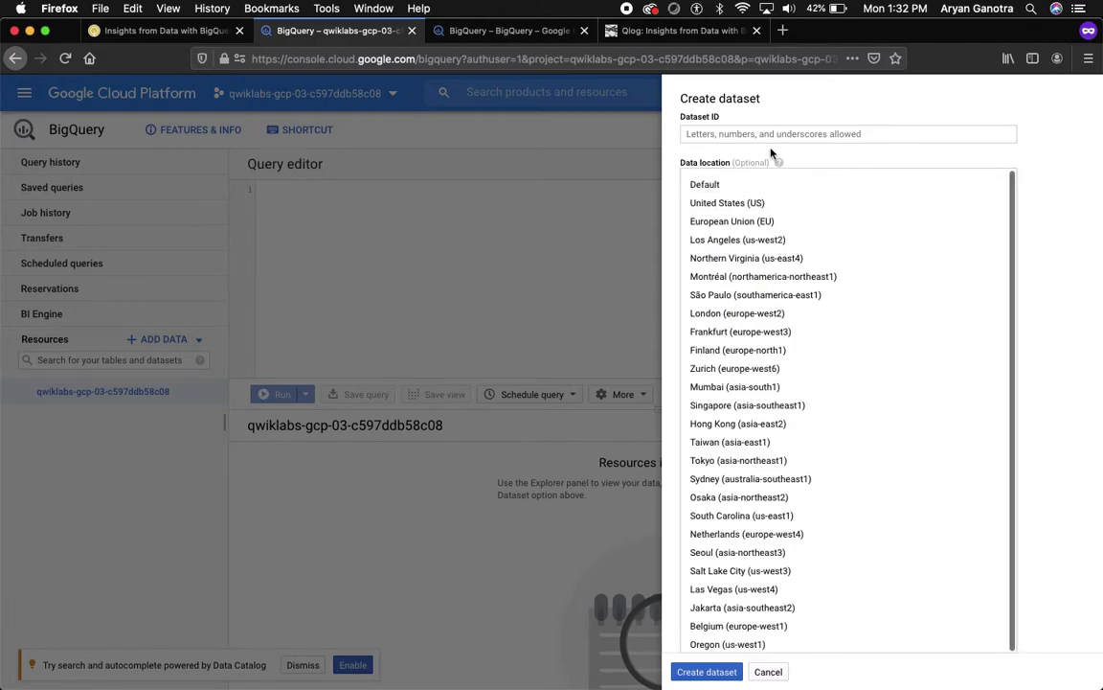
click(771, 150)
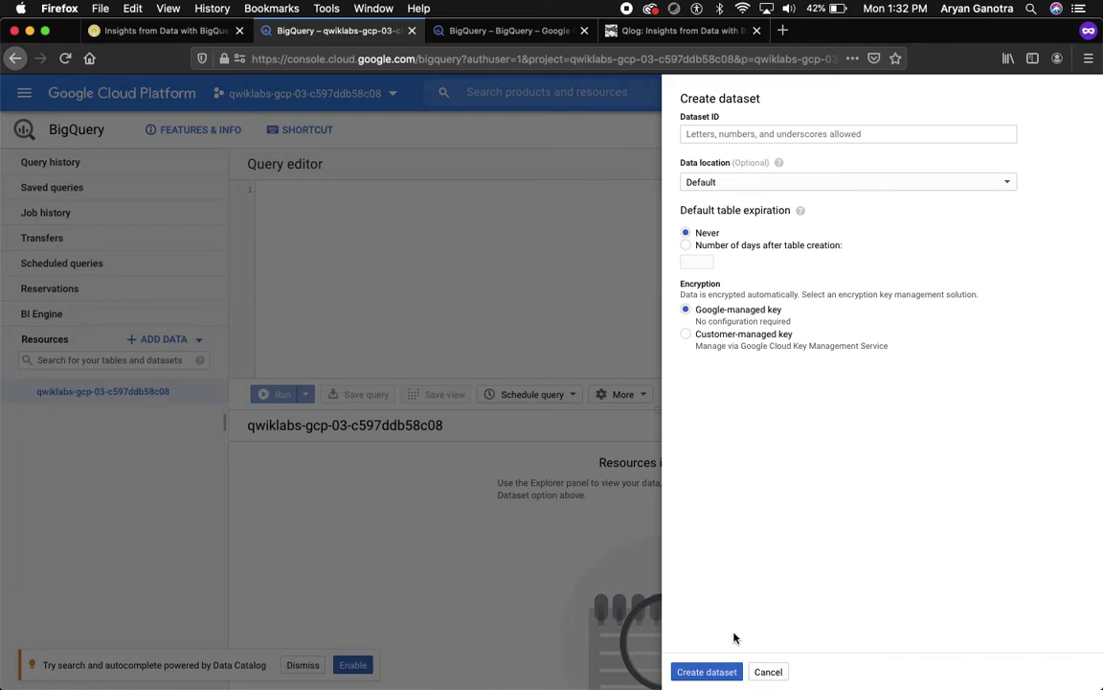
click(768, 672)
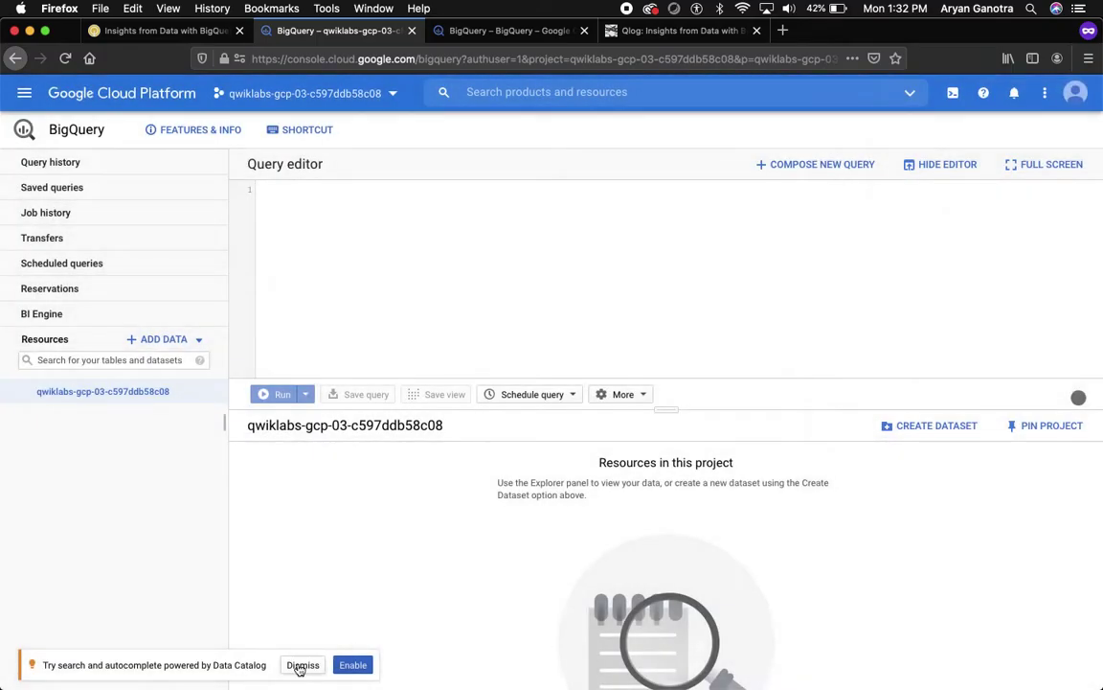
Dismiss the Data Catalog suggestion and start exploring the public datasets.
click(320, 666)
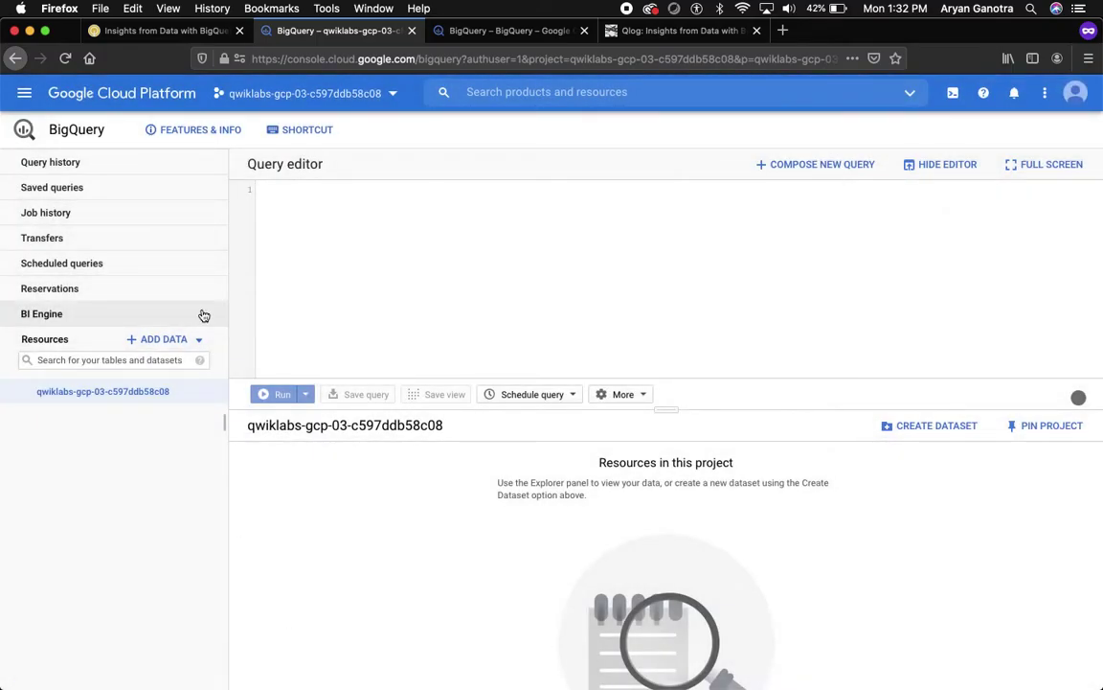
click(180, 338)
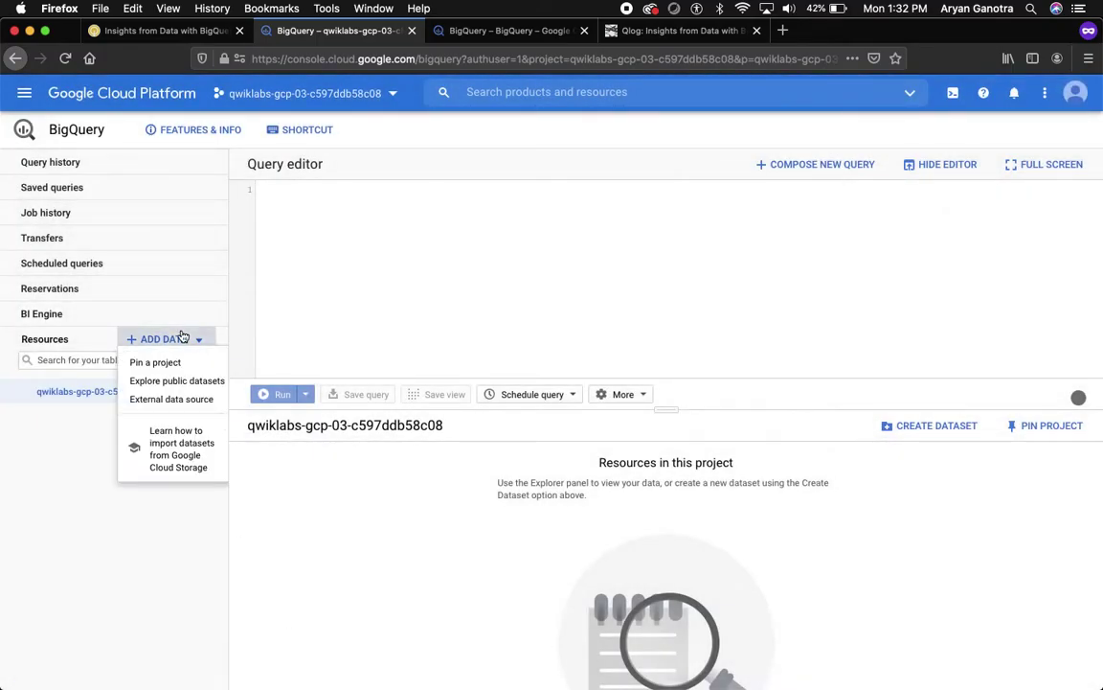
click(188, 388)
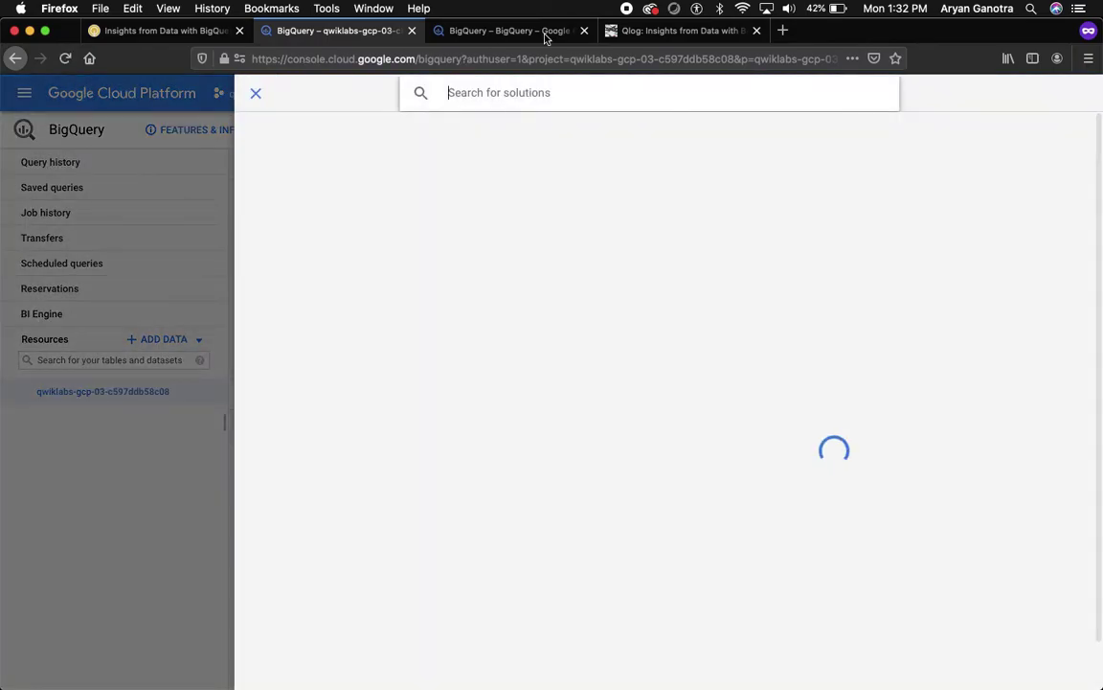
Close the extra BigQuery project-selection page, search the public datasets for "covid-19 open data" and open the COVID-19 Open Data entry.
click(546, 34)
key(super+w)
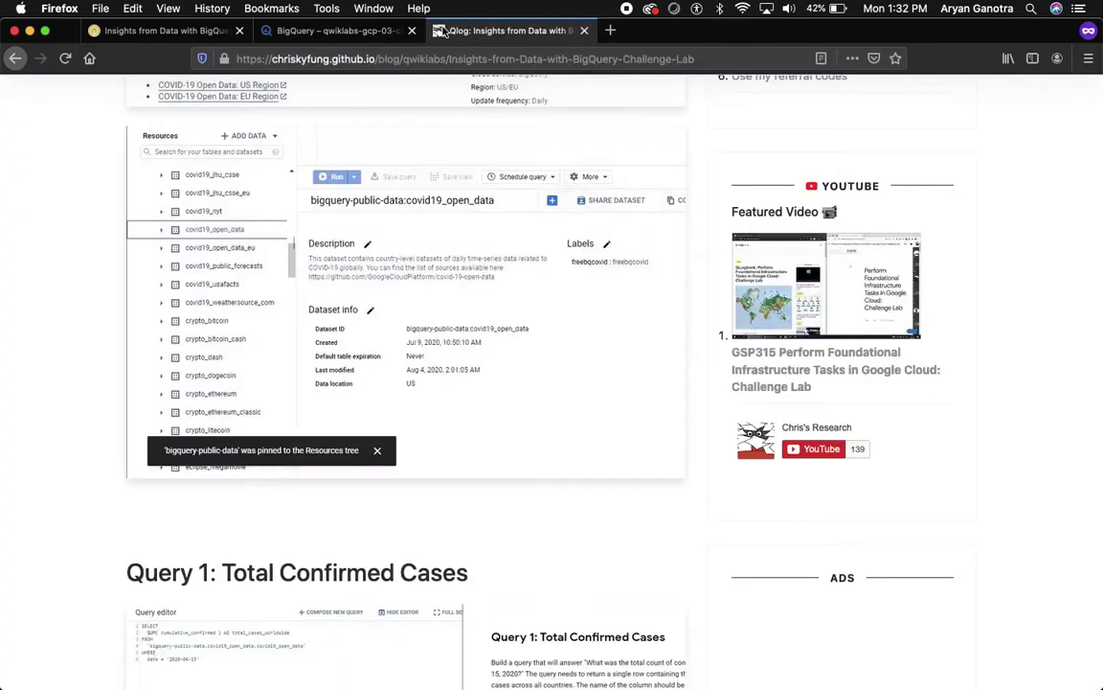
click(355, 32)
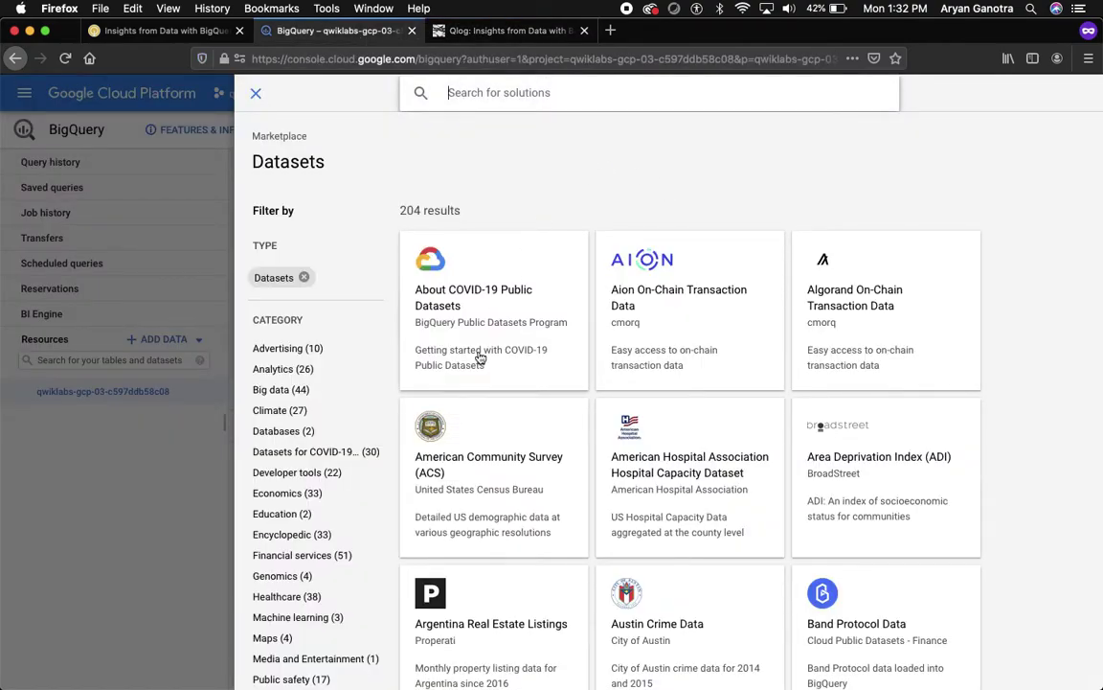
text(covid)
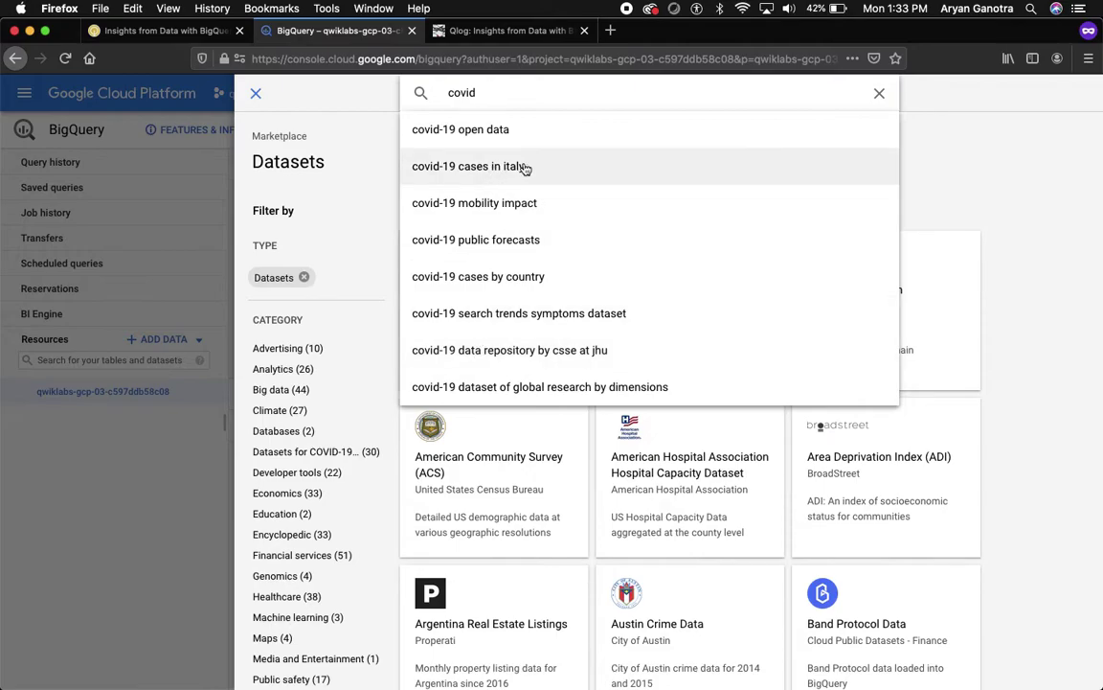
click(540, 143)
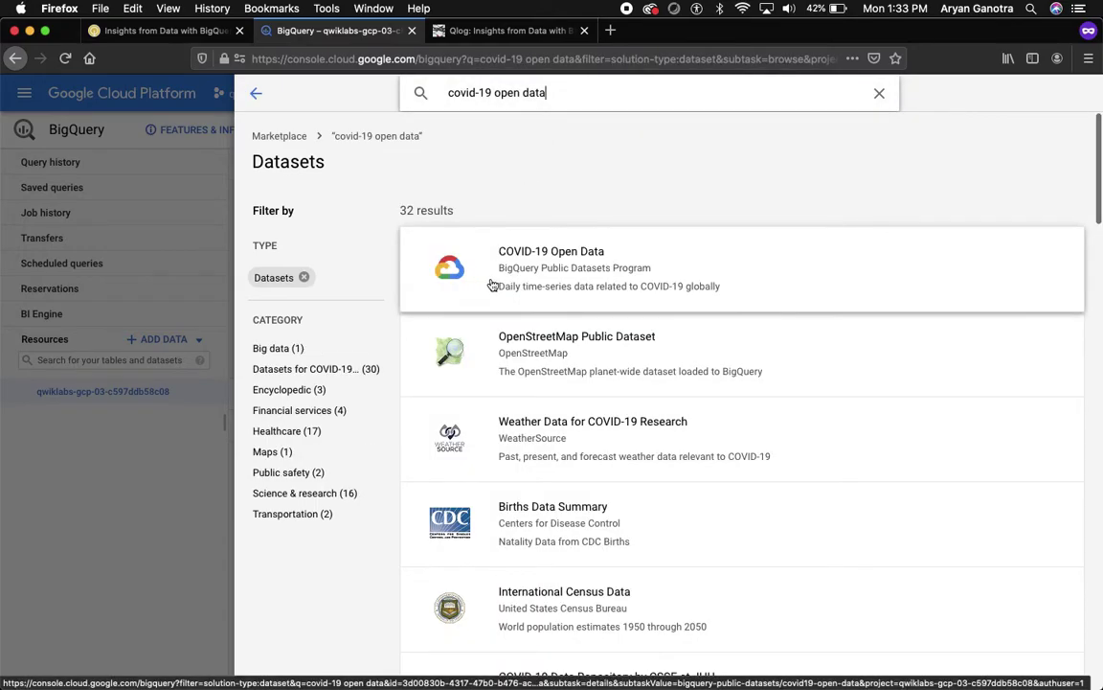
click(473, 284)
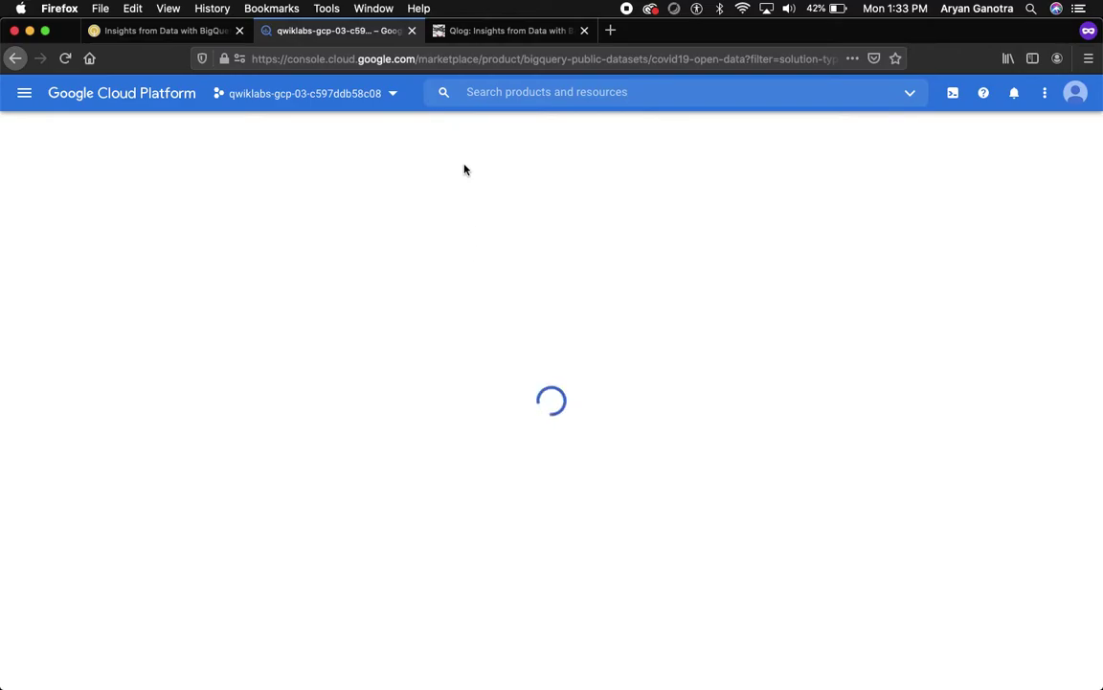
Review the walkthrough's Open Public Dataset steps and its screenshots of the product page and the covid19_open_data dataset.
click(505, 29)
scroll(436, 235, up, 4)
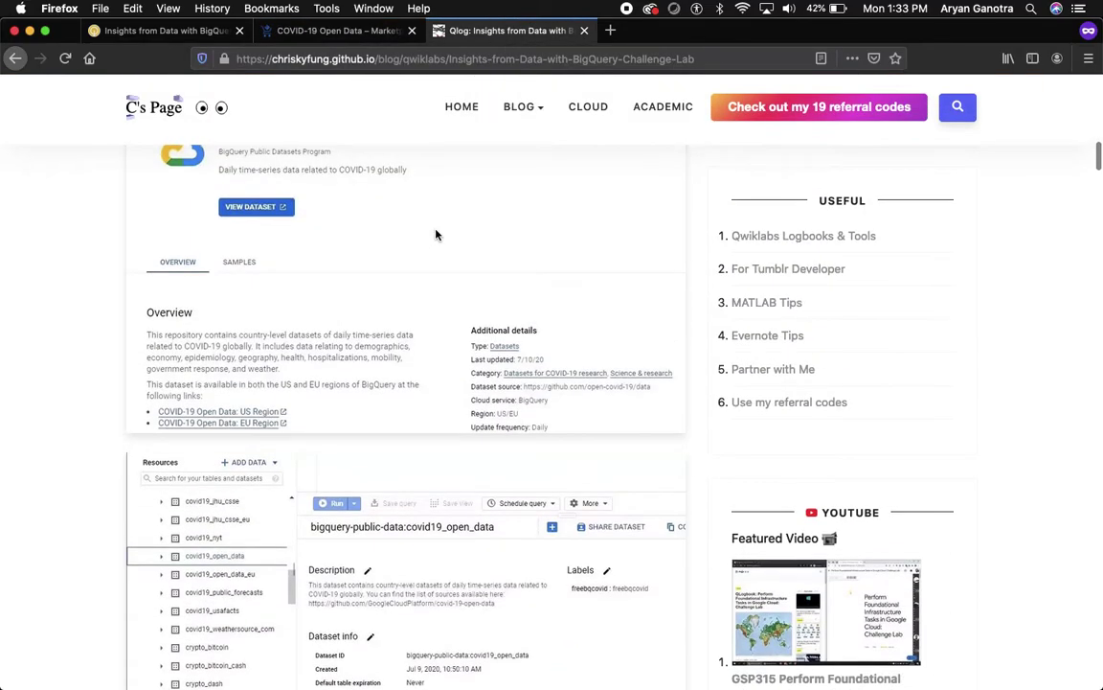
scroll(436, 235, up, 3)
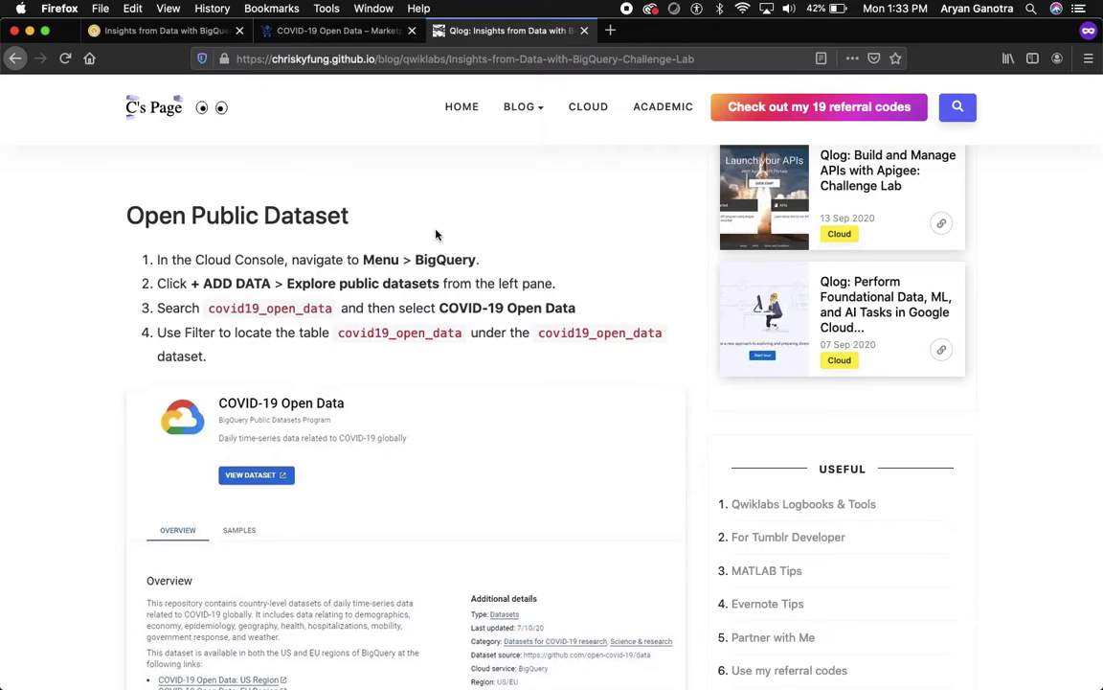
scroll(436, 235, down, 3)
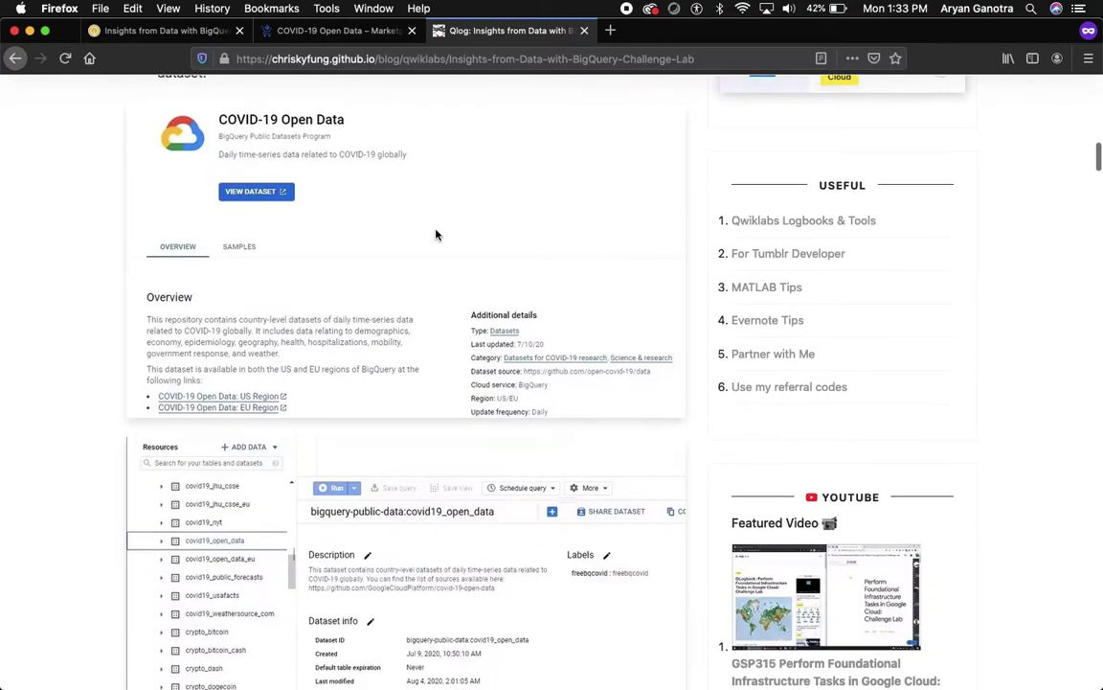
scroll(436, 234, down, 3)
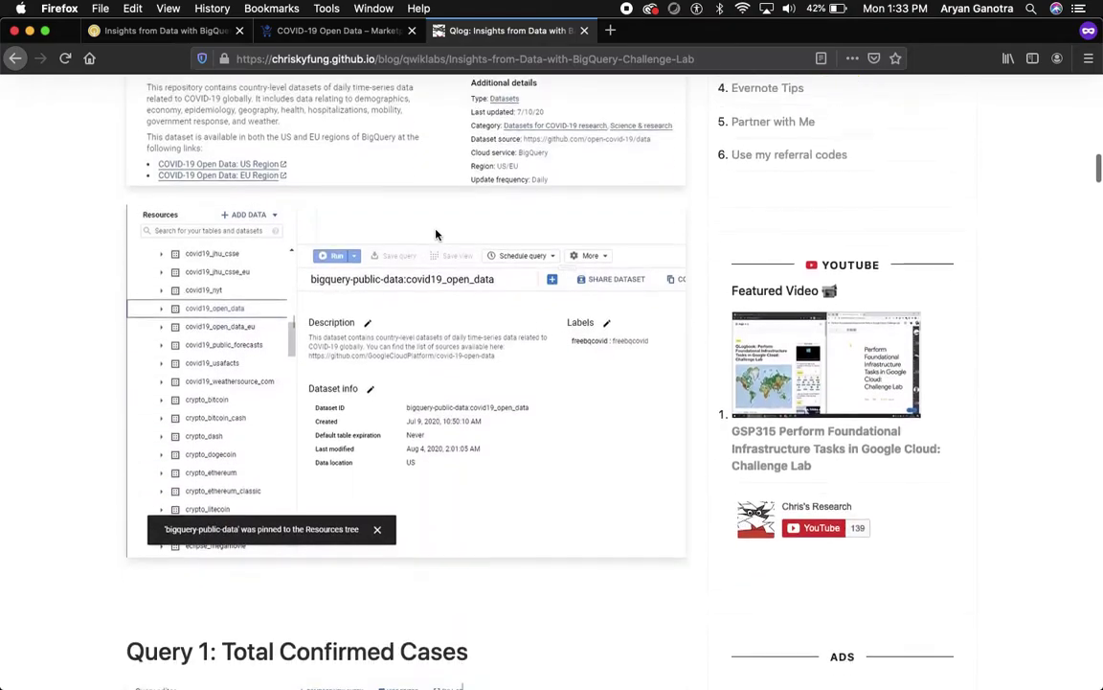
Return to the COVID-19 Open Data product page, skim its samples and view the dataset in BigQuery.
click(326, 30)
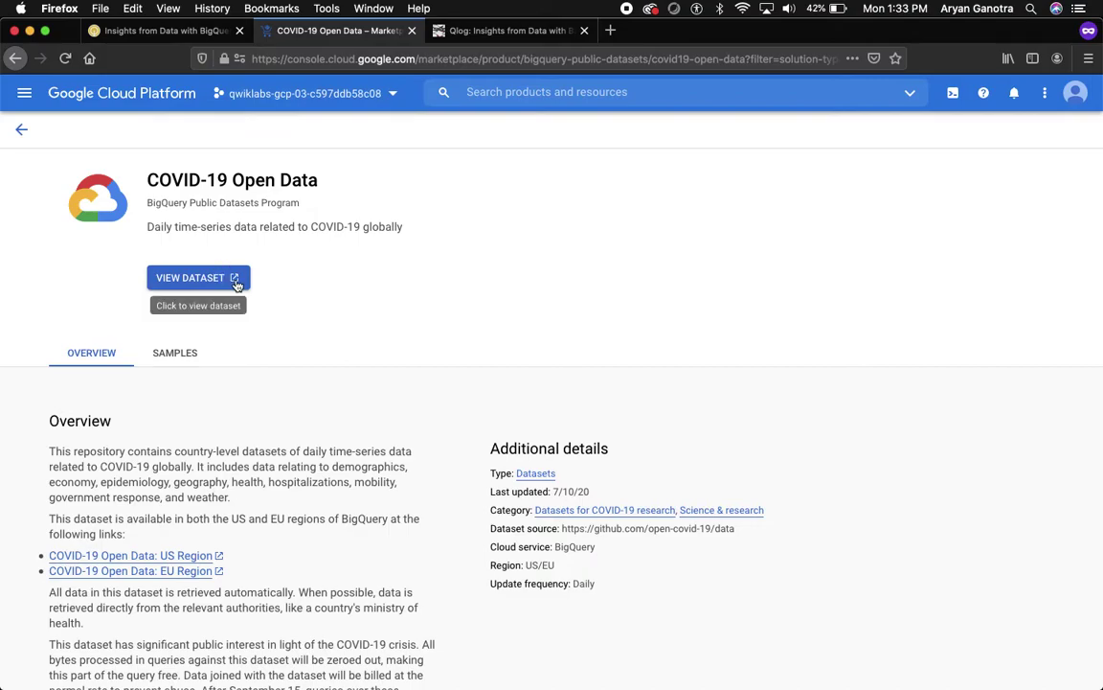
click(191, 351)
scroll(249, 350, down, 10)
scroll(251, 351, up, 15)
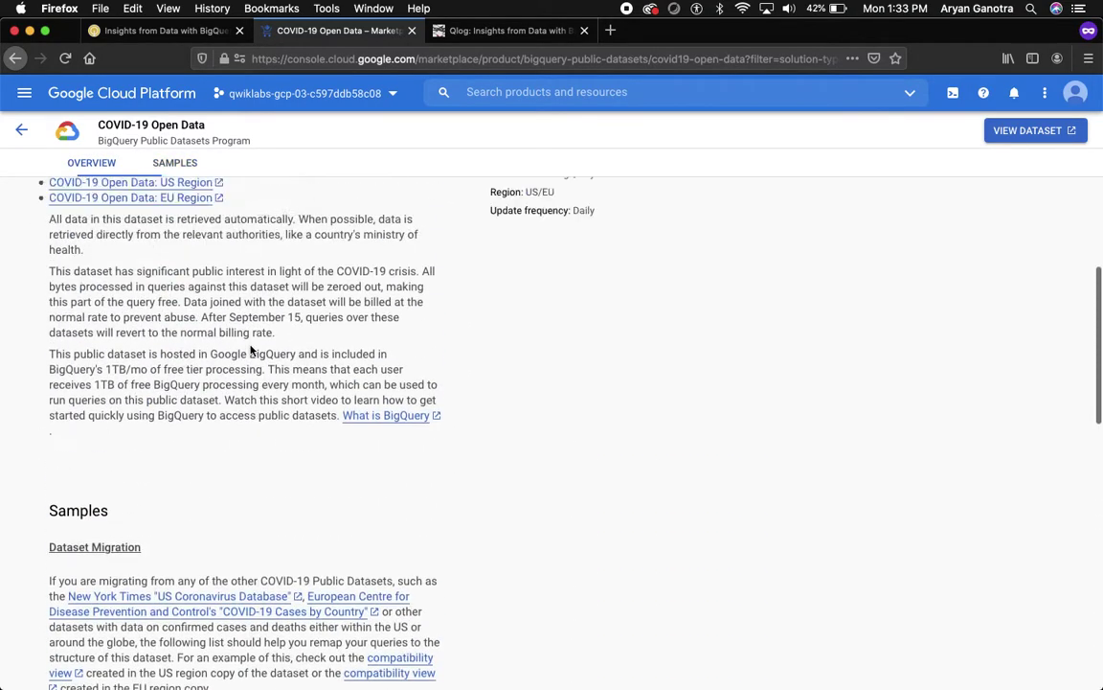
click(200, 279)
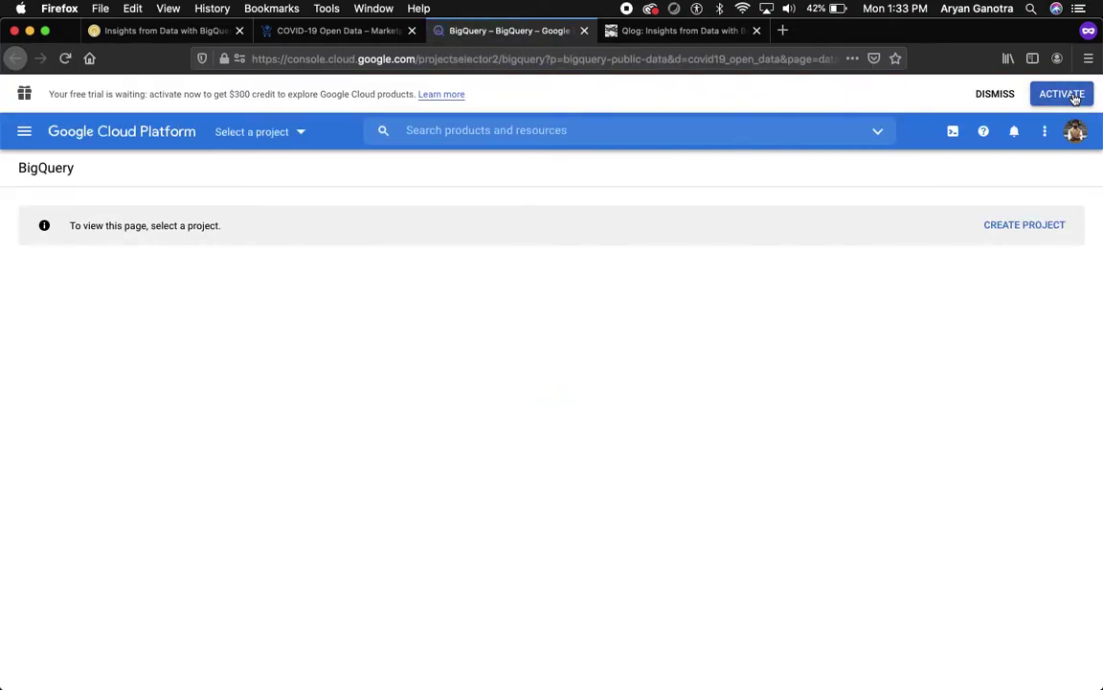
Back out of the free trial signup, sign out of the personal account and choose the Qwiklabs student account.
click(1075, 97)
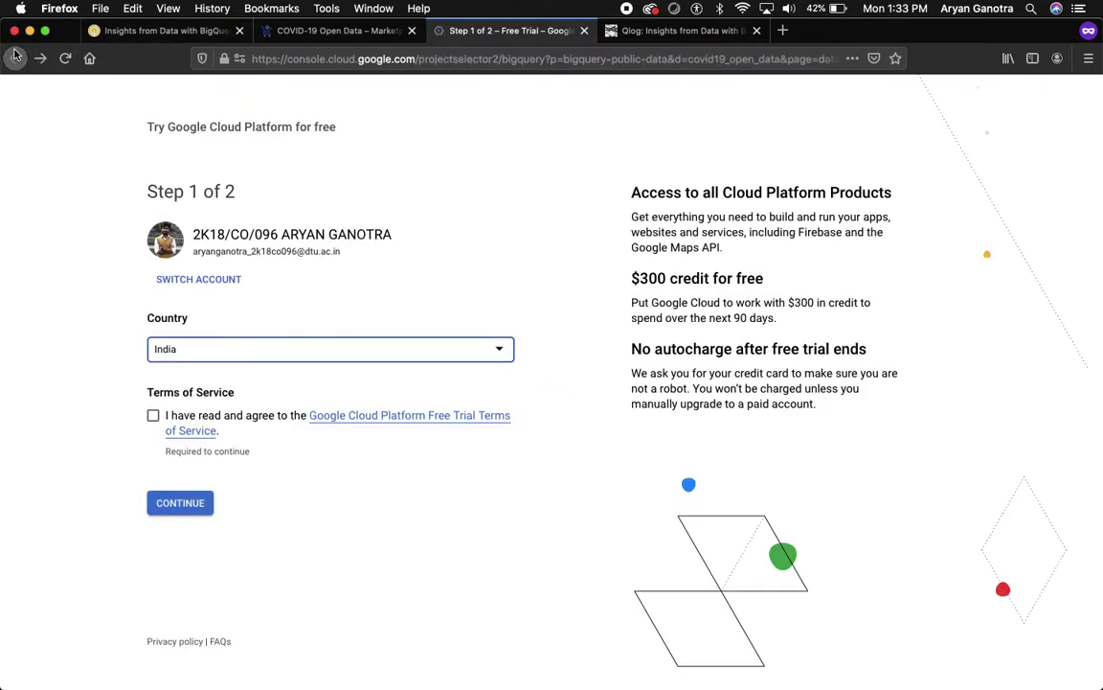
click(15, 57)
click(1075, 131)
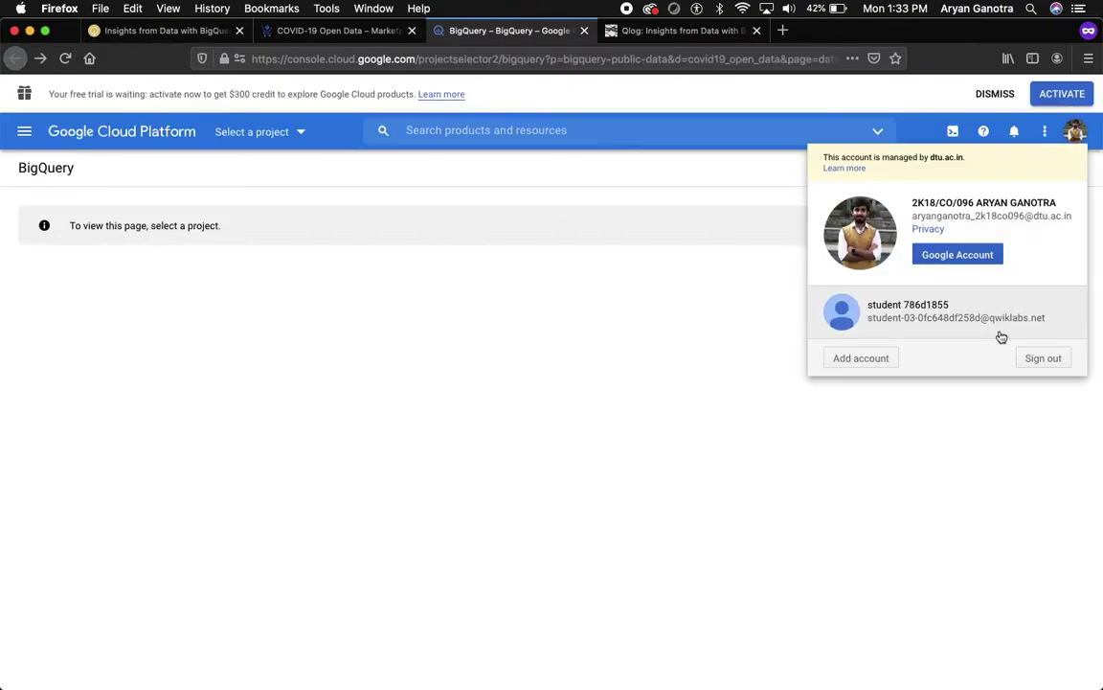
click(1041, 360)
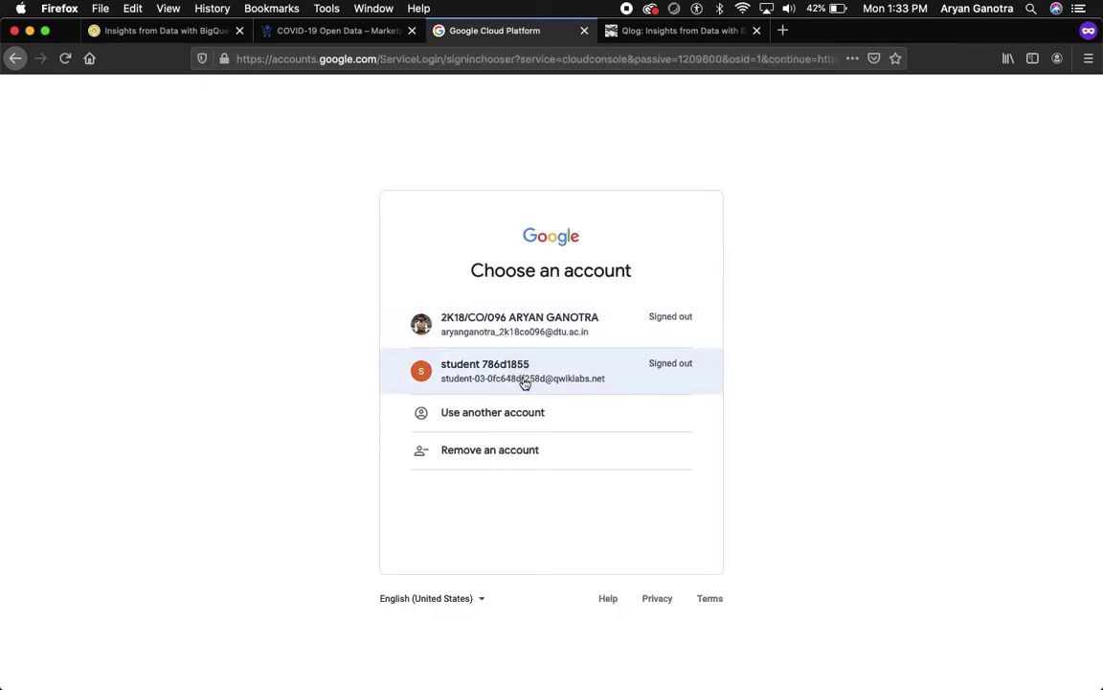
click(525, 384)
Copy the temporary password from the Qwiklabs lab page and enter it as the account password to sign in as the student.
click(191, 30)
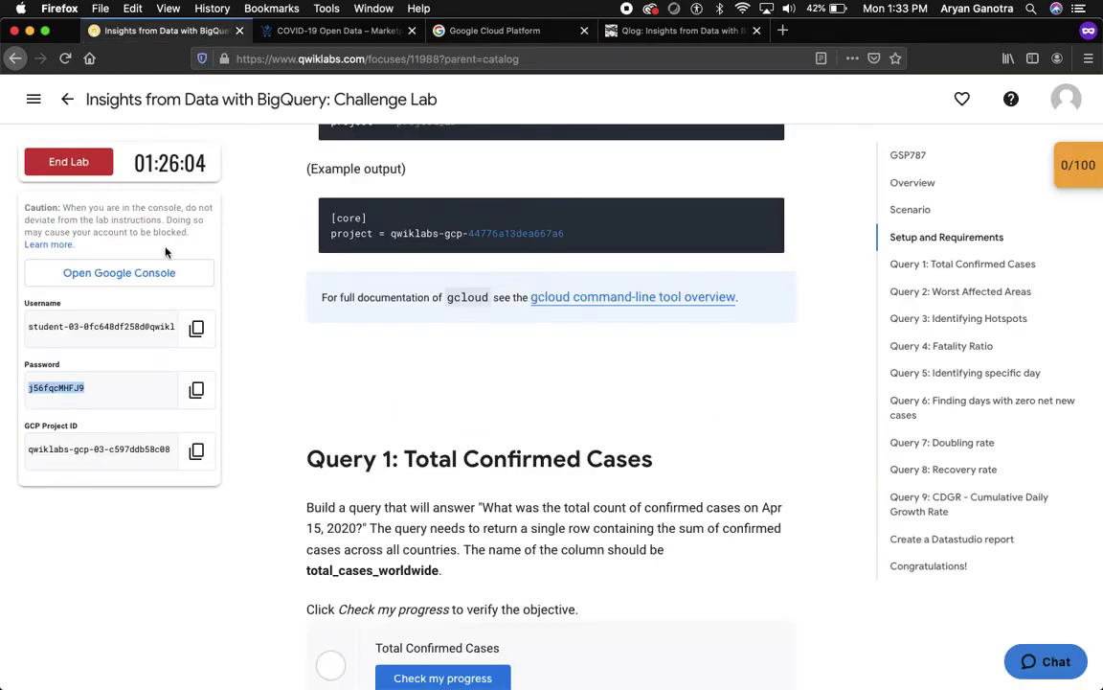
click(197, 390)
click(500, 30)
key(super+v)
click(654, 431)
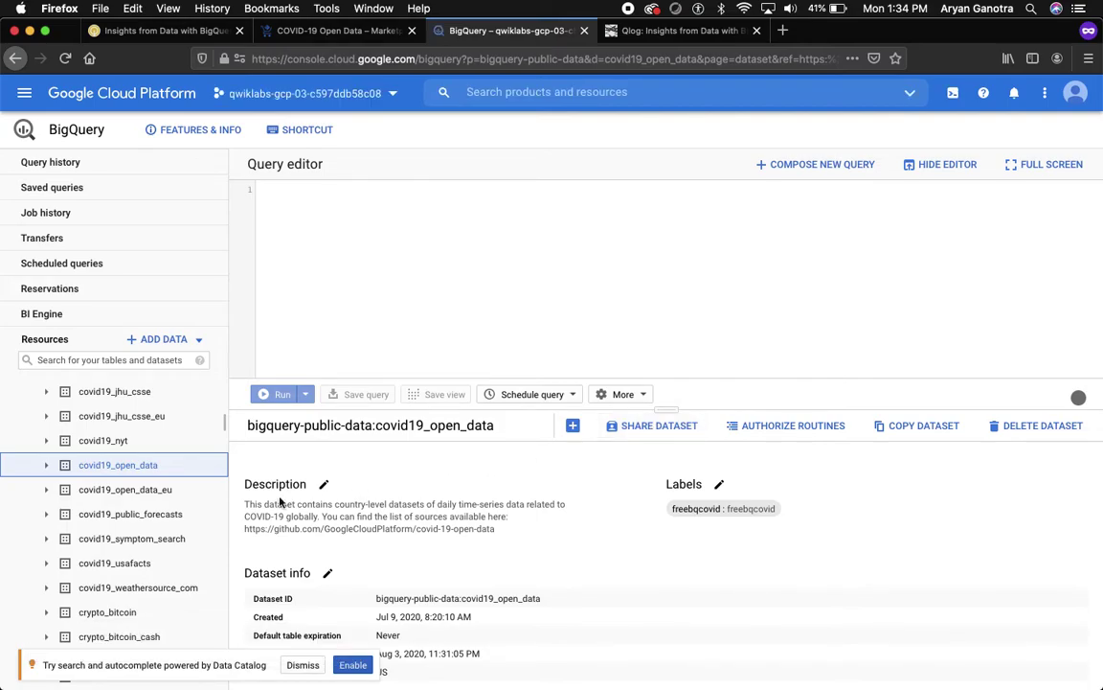
Dismiss the Data Catalog suggestion and expand the covid19_open_data dataset in the resources.
click(301, 668)
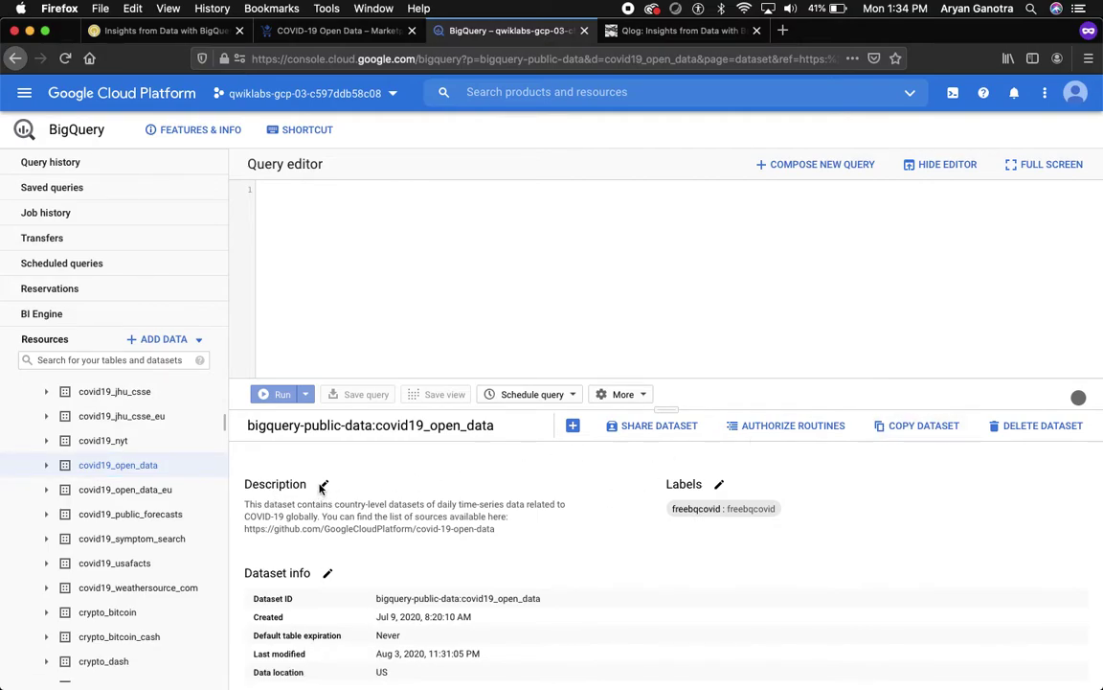
click(122, 465)
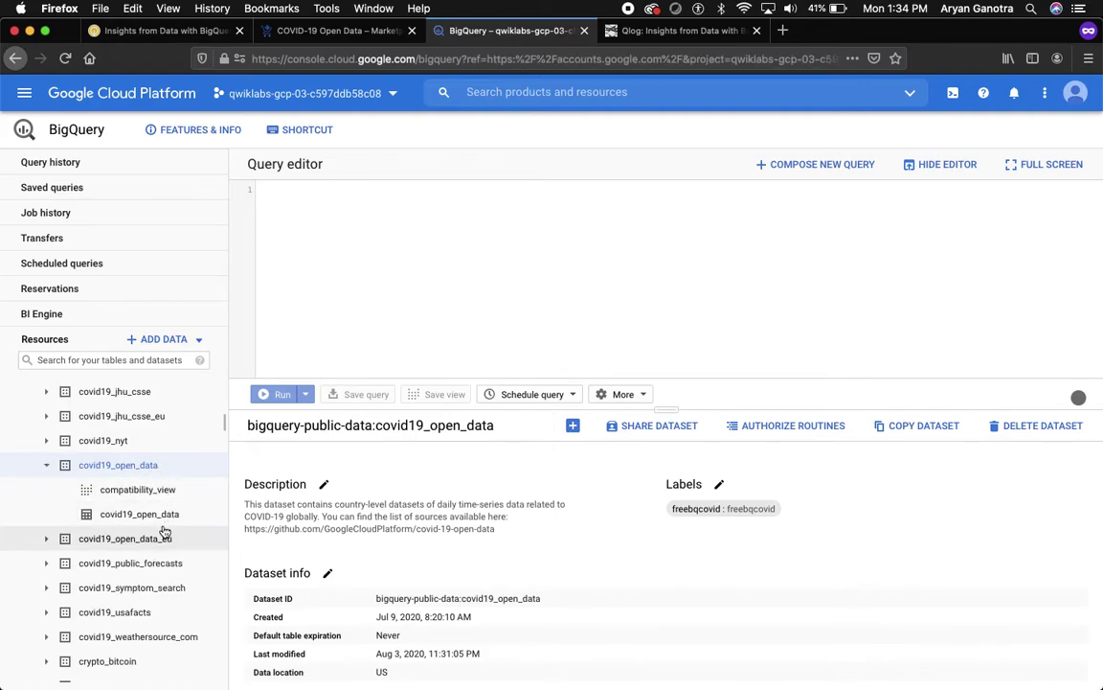
Open the covid19_open_data table's schema and compare it with the dataset section of the challenge lab guide.
click(176, 515)
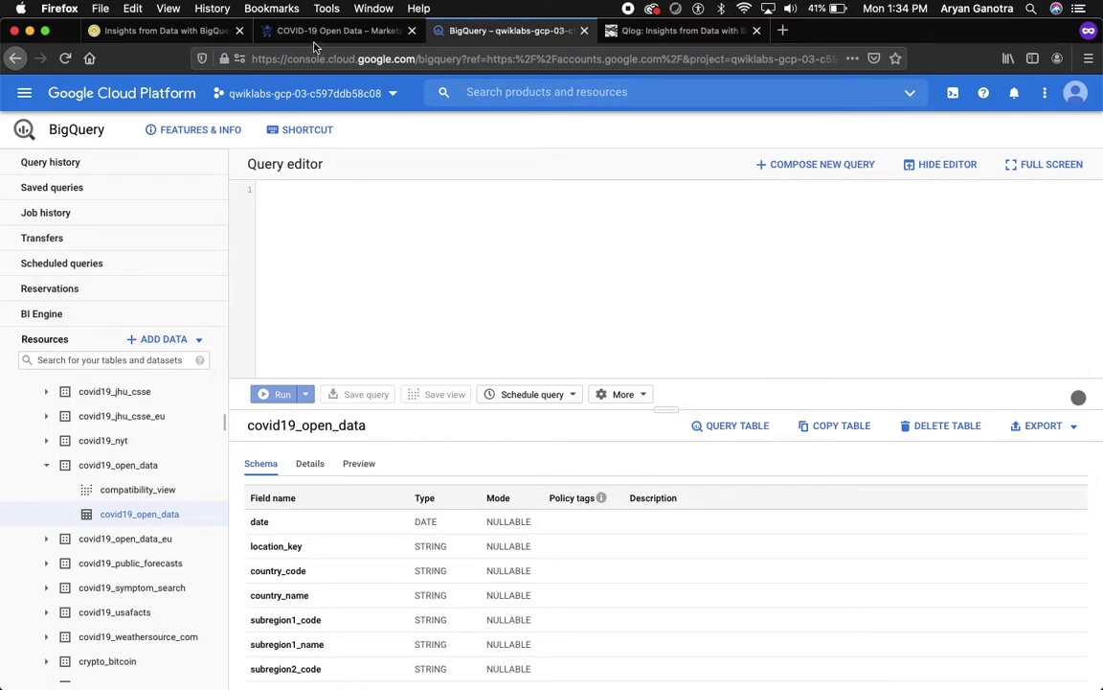
click(684, 27)
scroll(573, 233, down, 3)
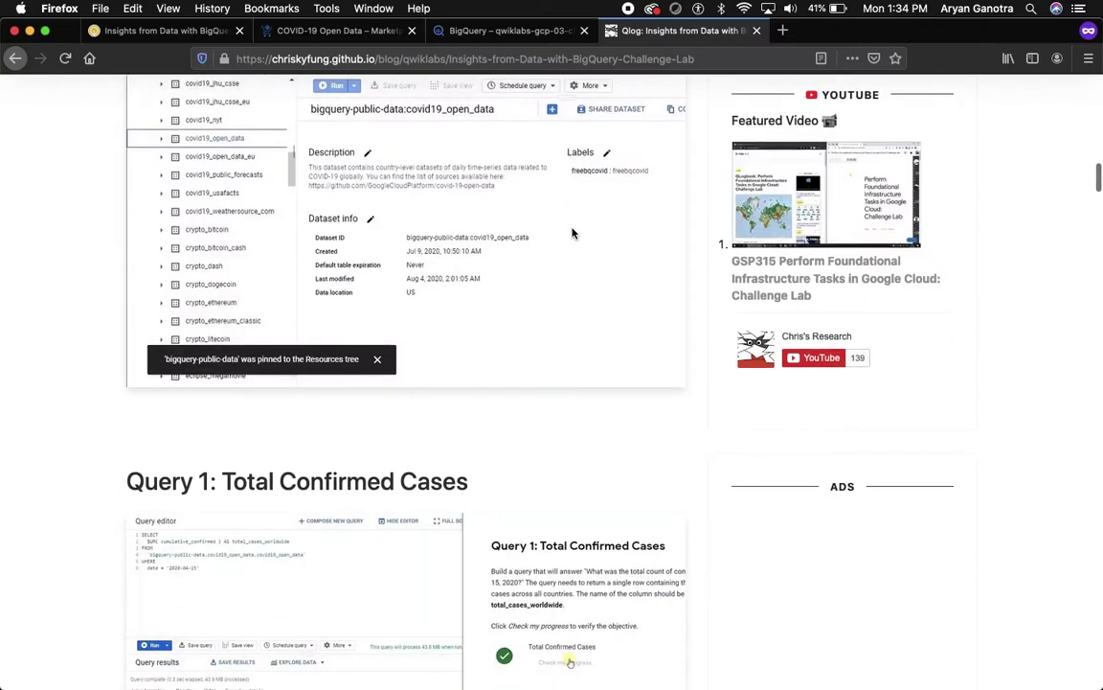
scroll(509, 198, up, 1)
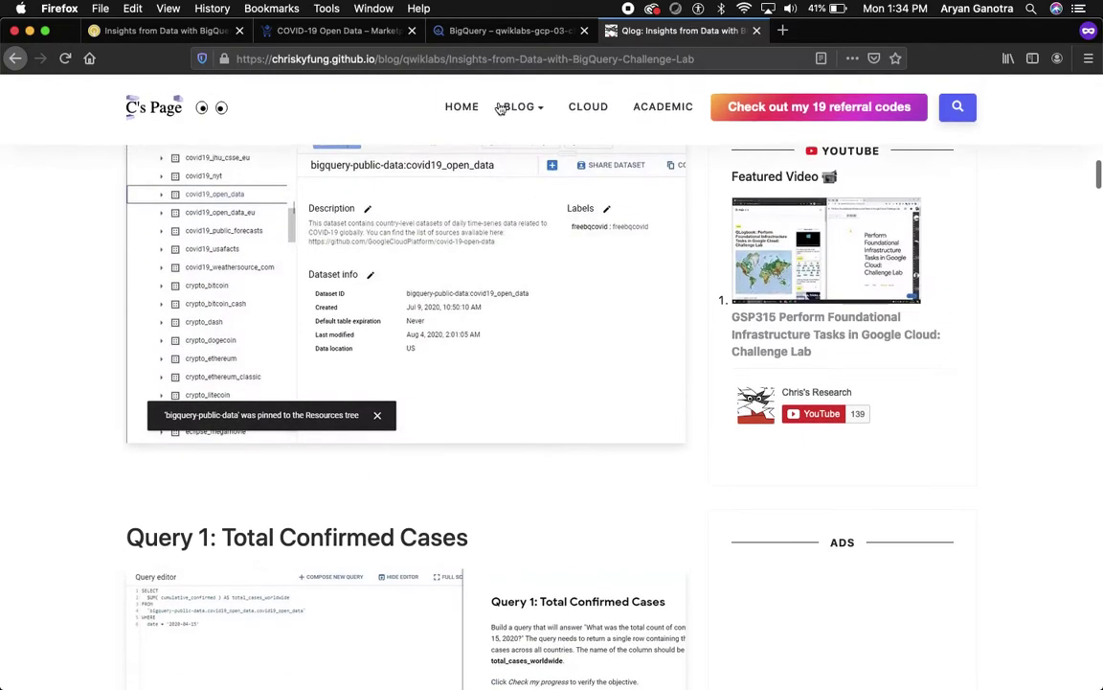
click(455, 29)
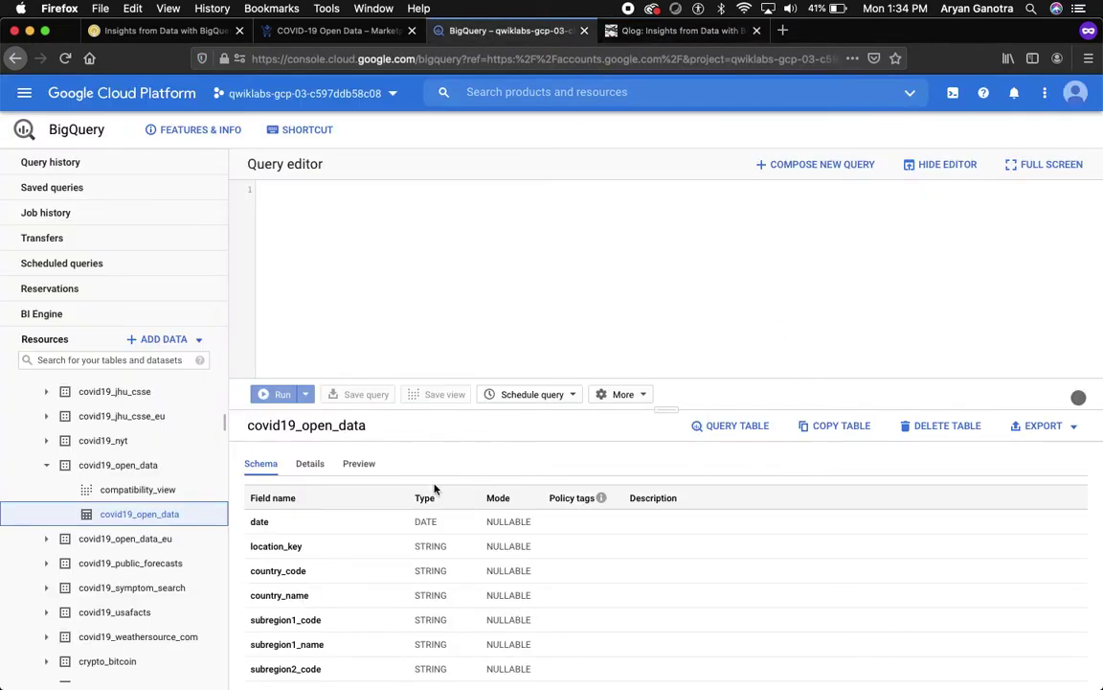
View the covid19_open_data dataset's info and examine the field list of its covid19_open_data table.
click(119, 470)
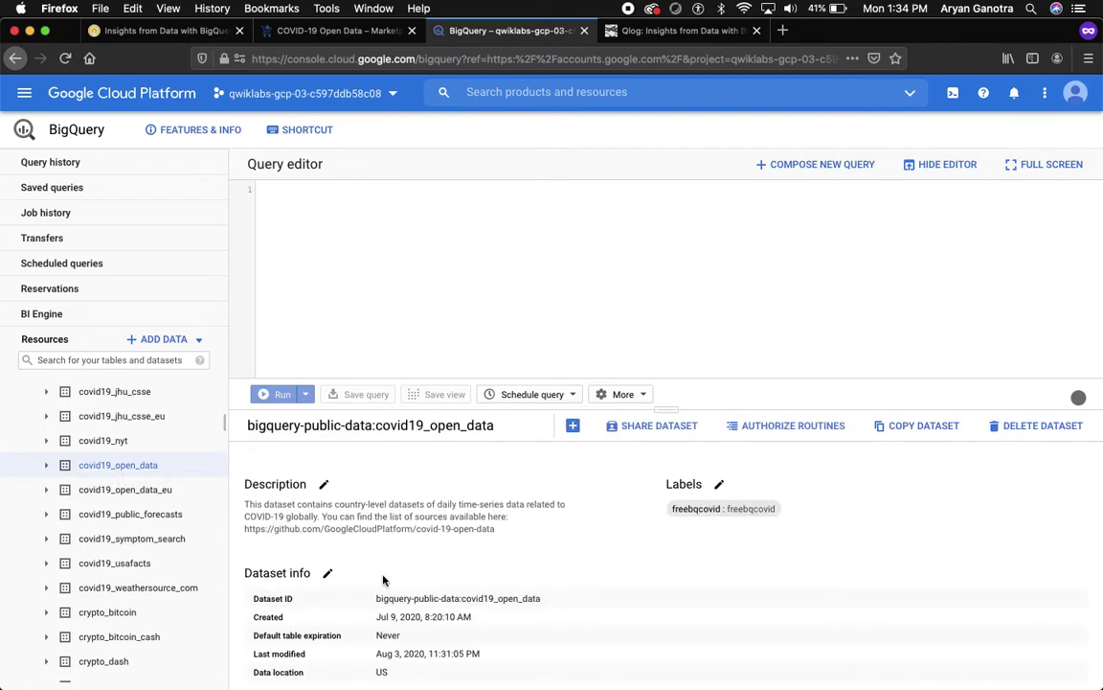
scroll(624, 532, down, 1)
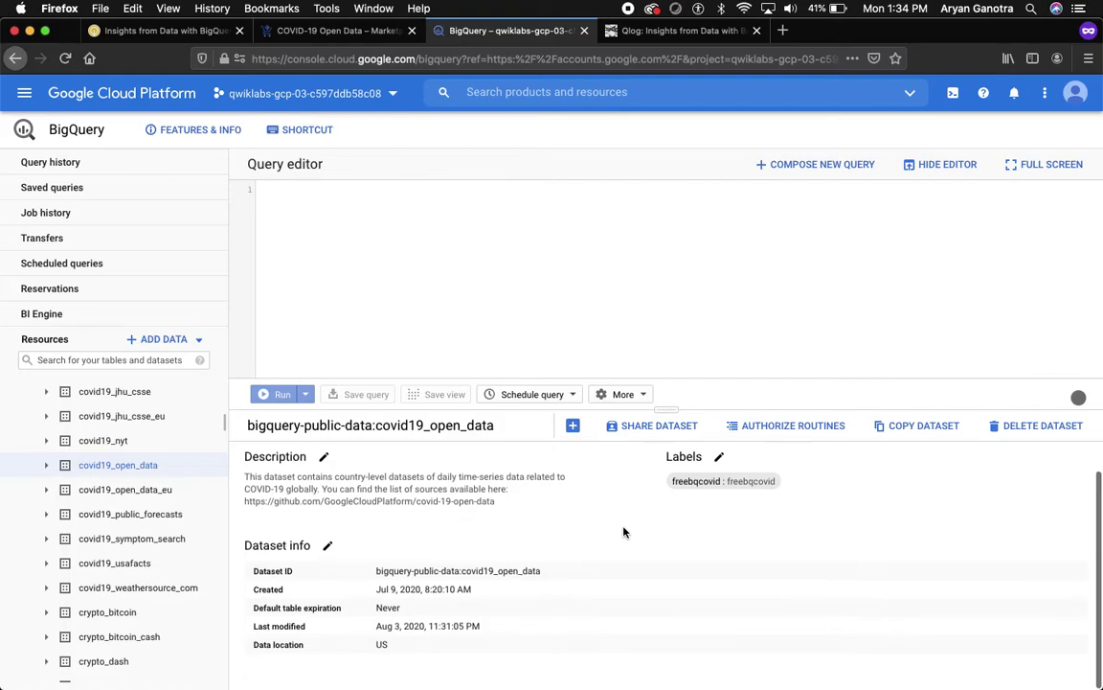
click(45, 466)
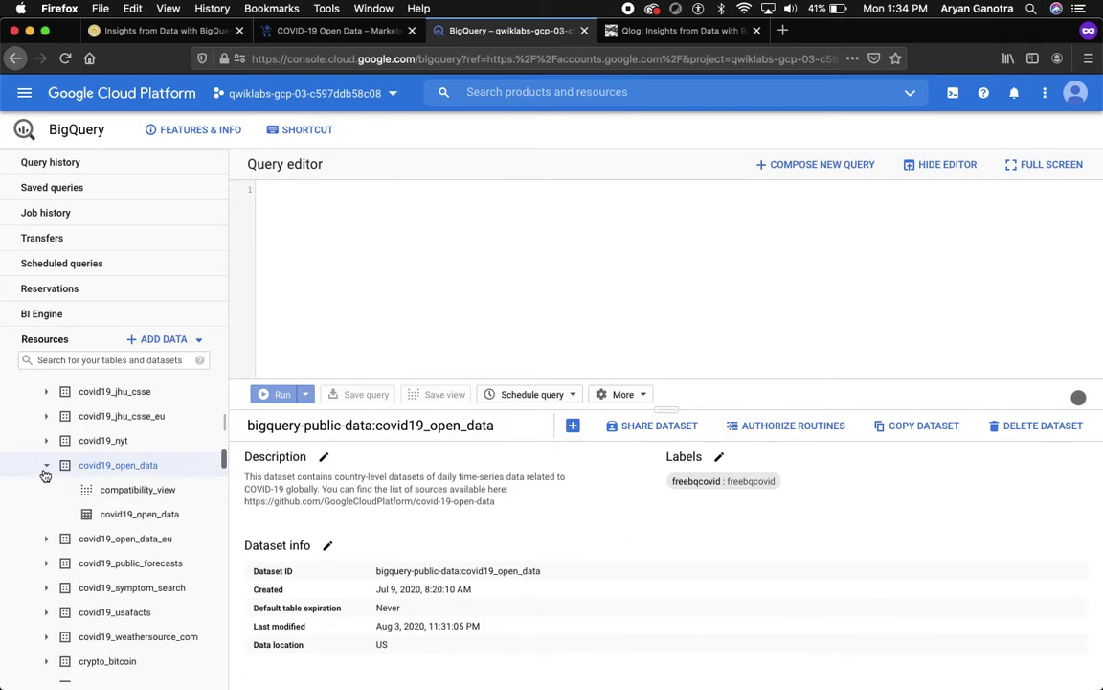
click(120, 518)
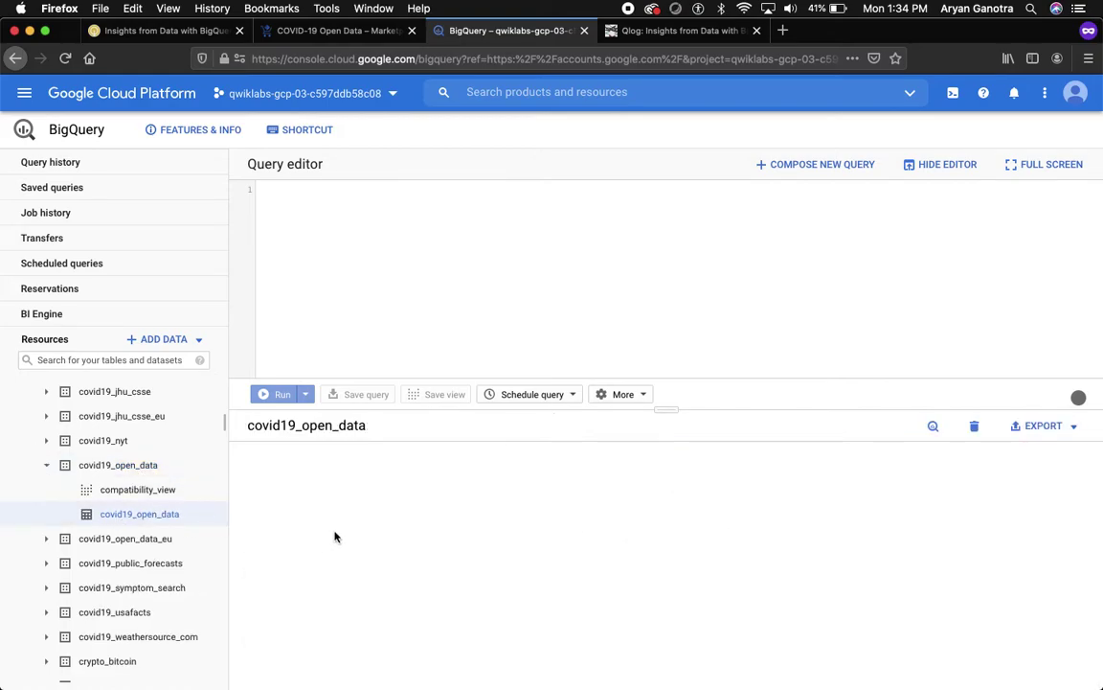
scroll(864, 600, down, 15)
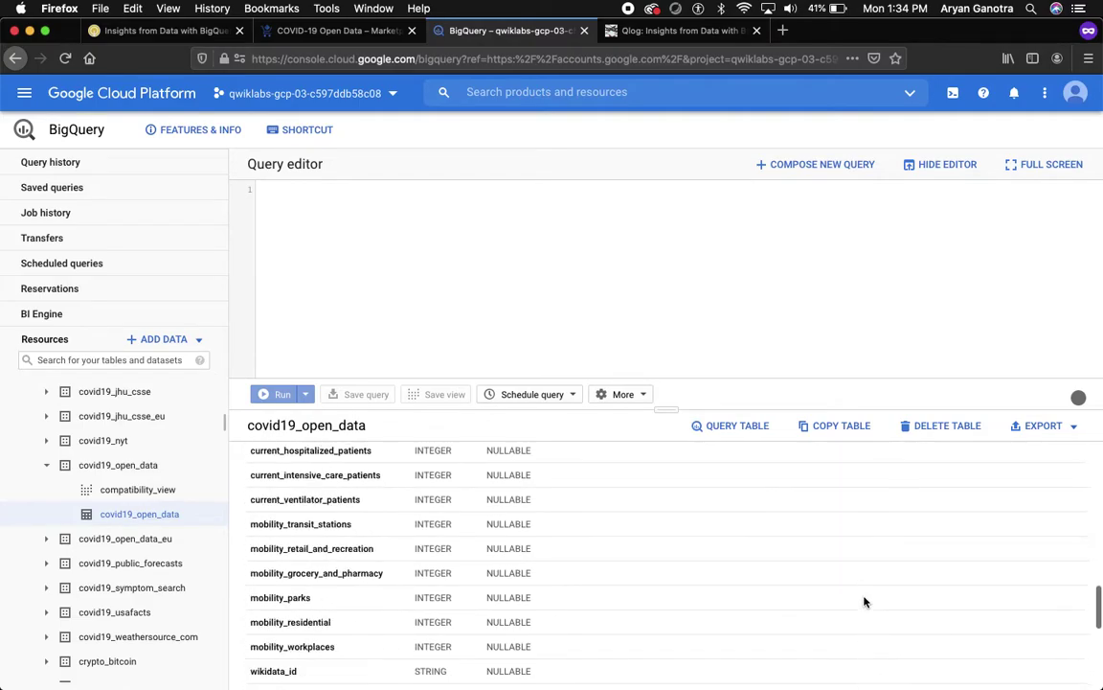
scroll(864, 601, up, 15)
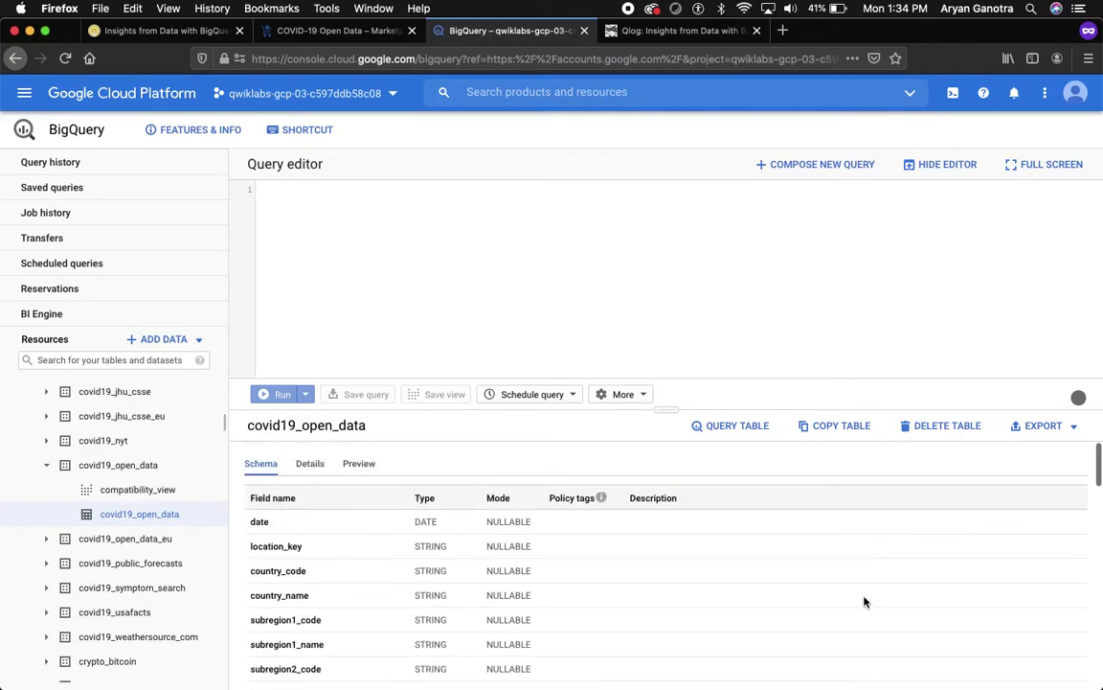
right_click(105, 470)
click(88, 477)
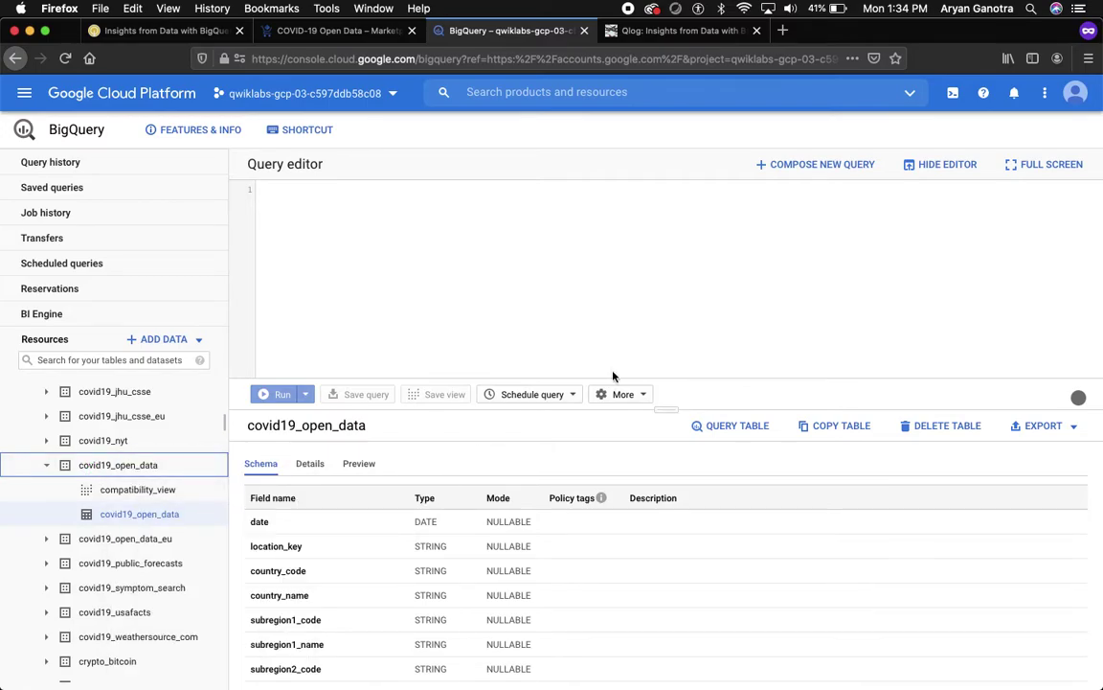
click(632, 402)
click(635, 400)
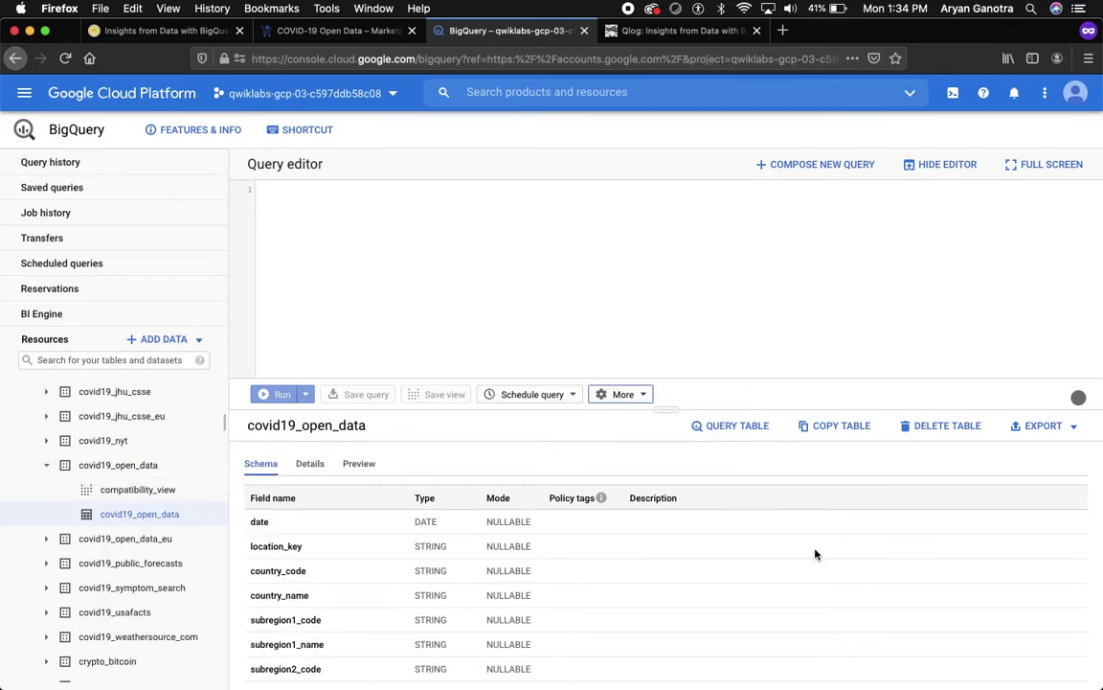
scroll(815, 553, down, 20)
scroll(815, 554, up, 20)
Read the Query 1: Total Confirmed Cases section and its SQL code in the challenge lab guide.
click(680, 30)
scroll(531, 373, down, 5)
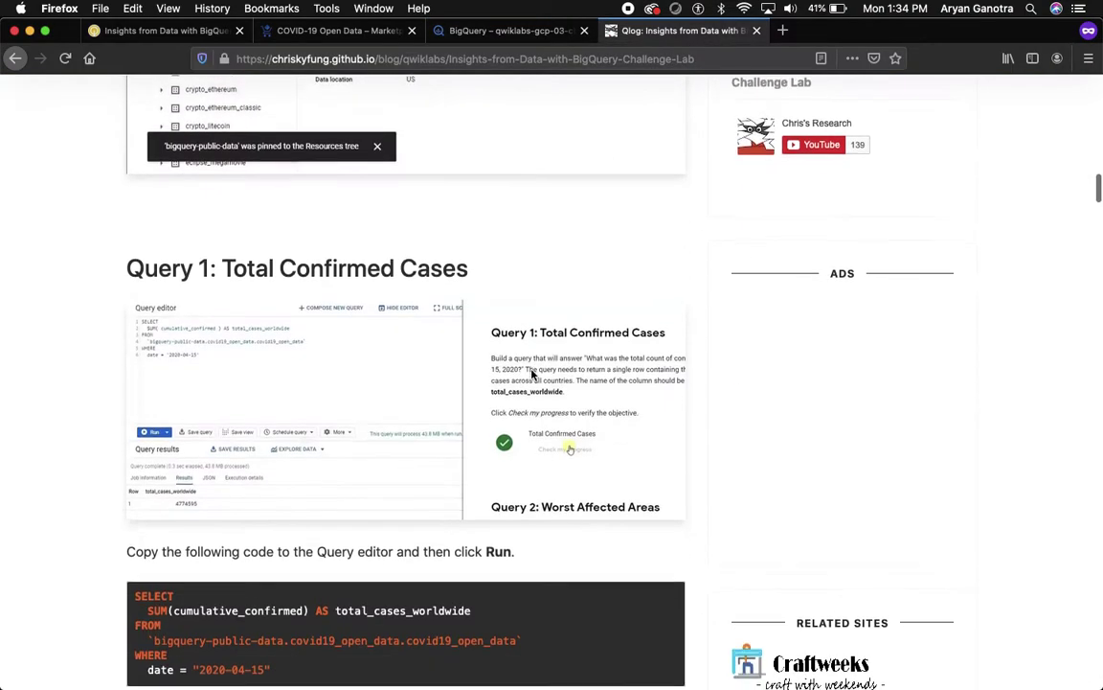
scroll(532, 374, down, 3)
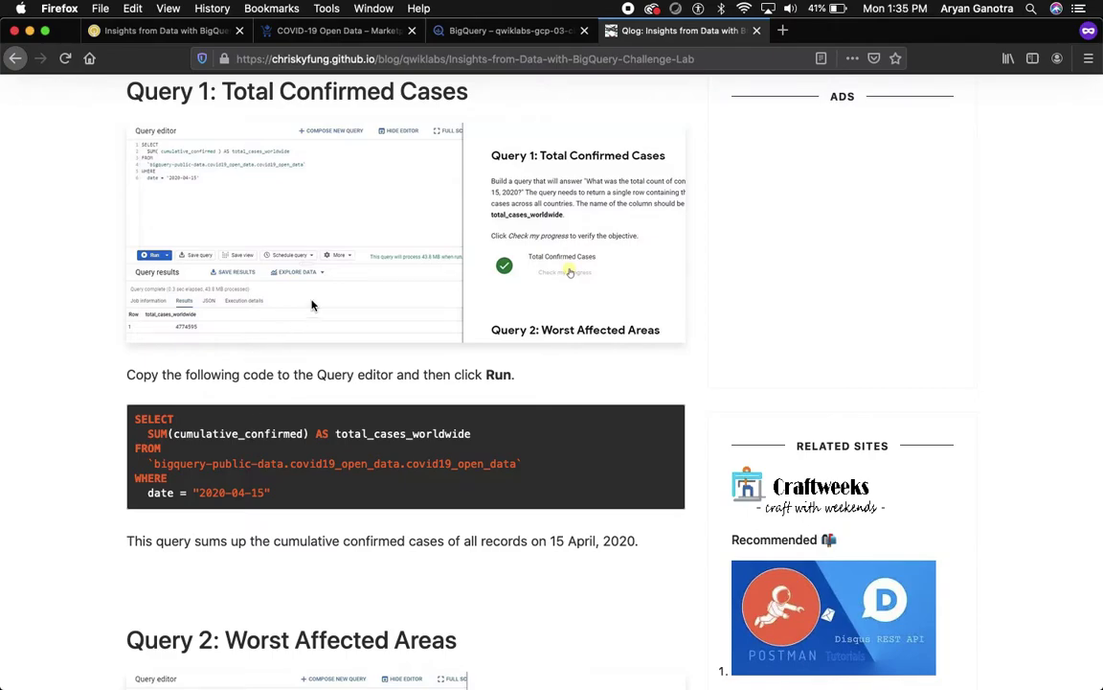
scroll(316, 249, up, 1)
Return to the Qwiklabs lab page, request a progress check for Total Confirmed Cases and read the Query 1 task.
click(326, 30)
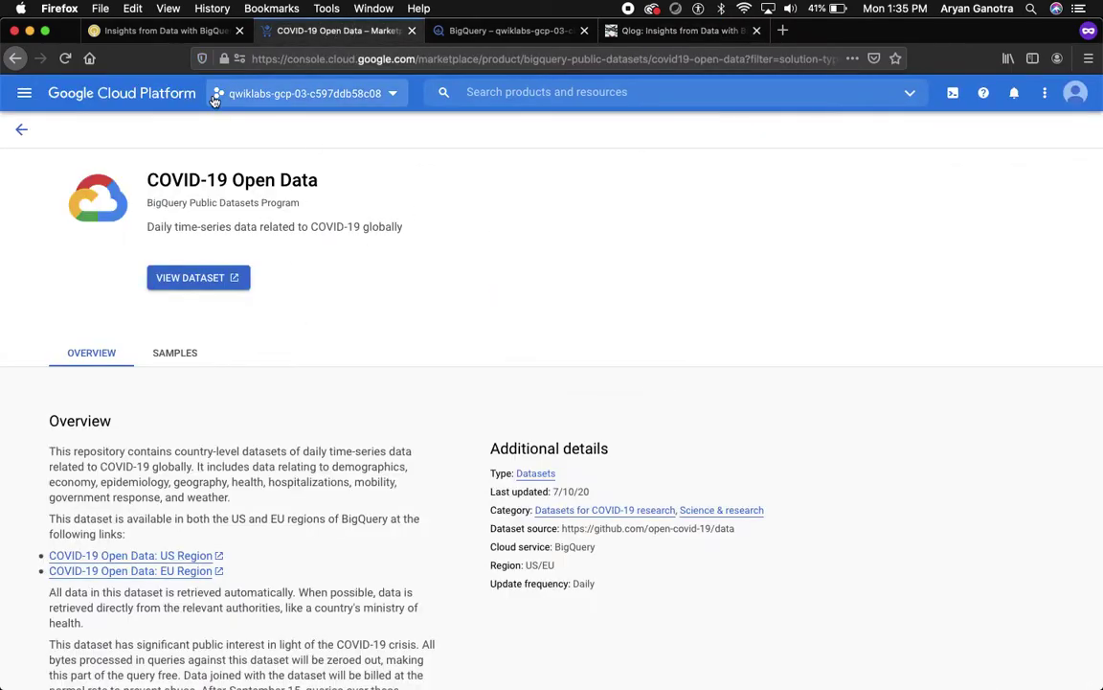
click(173, 31)
click(427, 674)
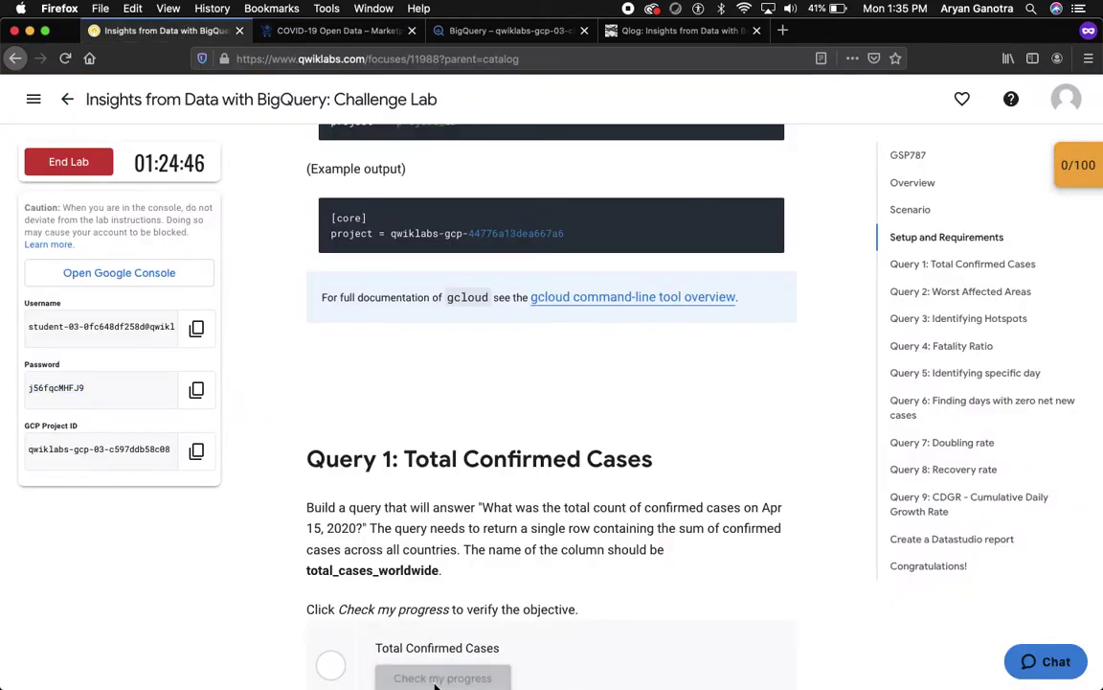
scroll(553, 531, down, 5)
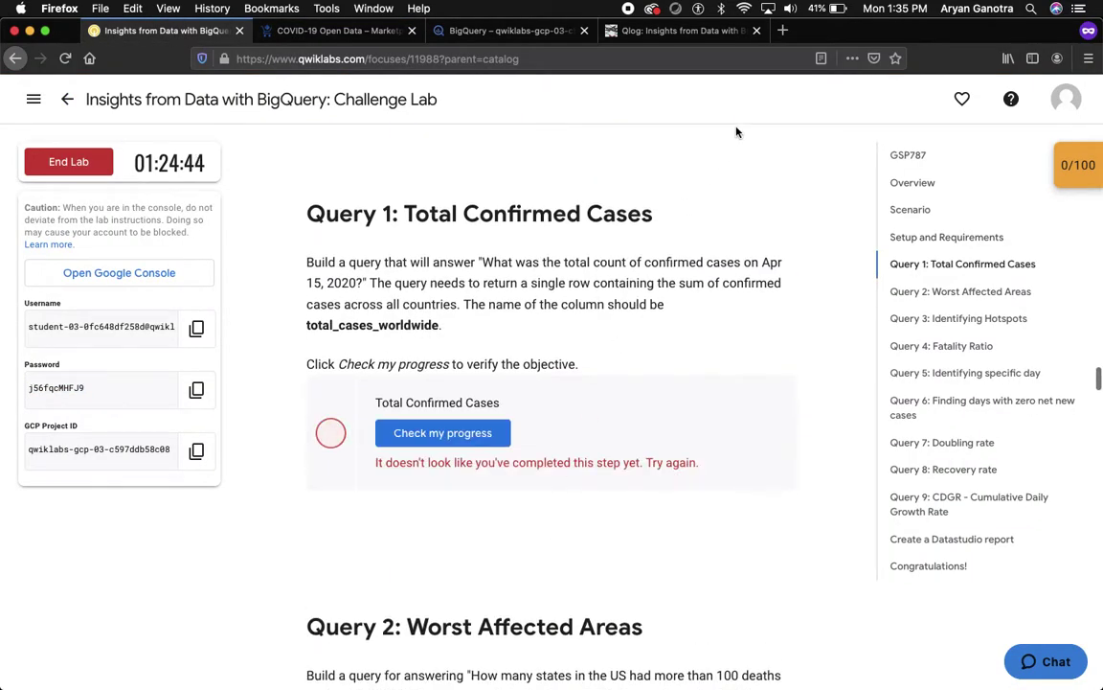
click(675, 30)
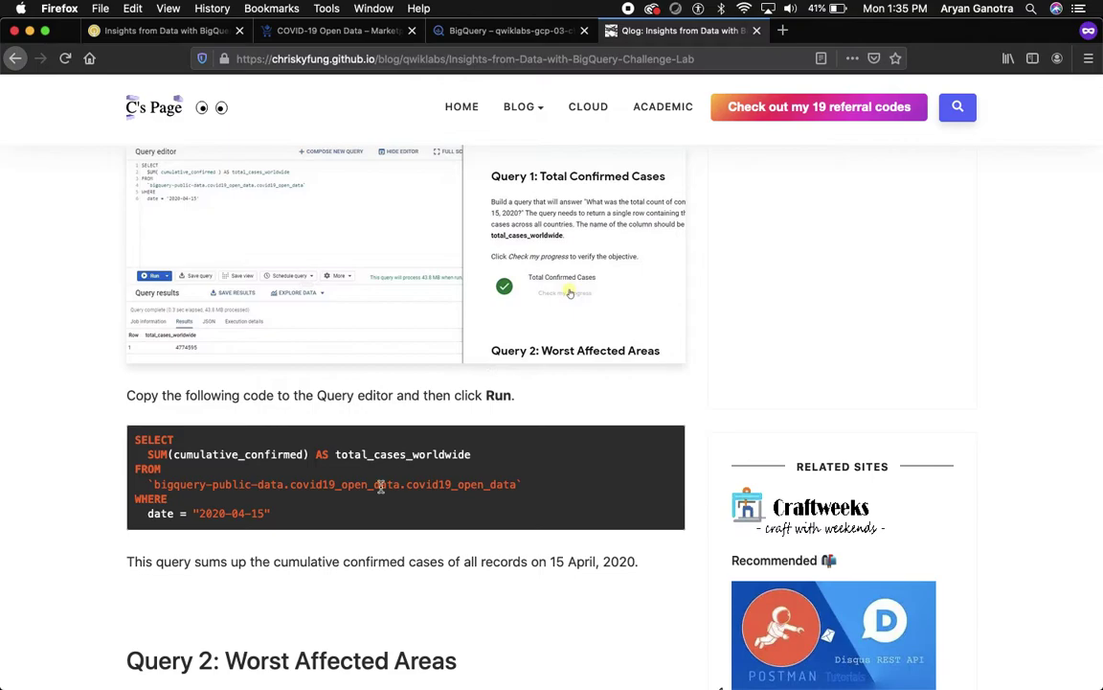
click(507, 30)
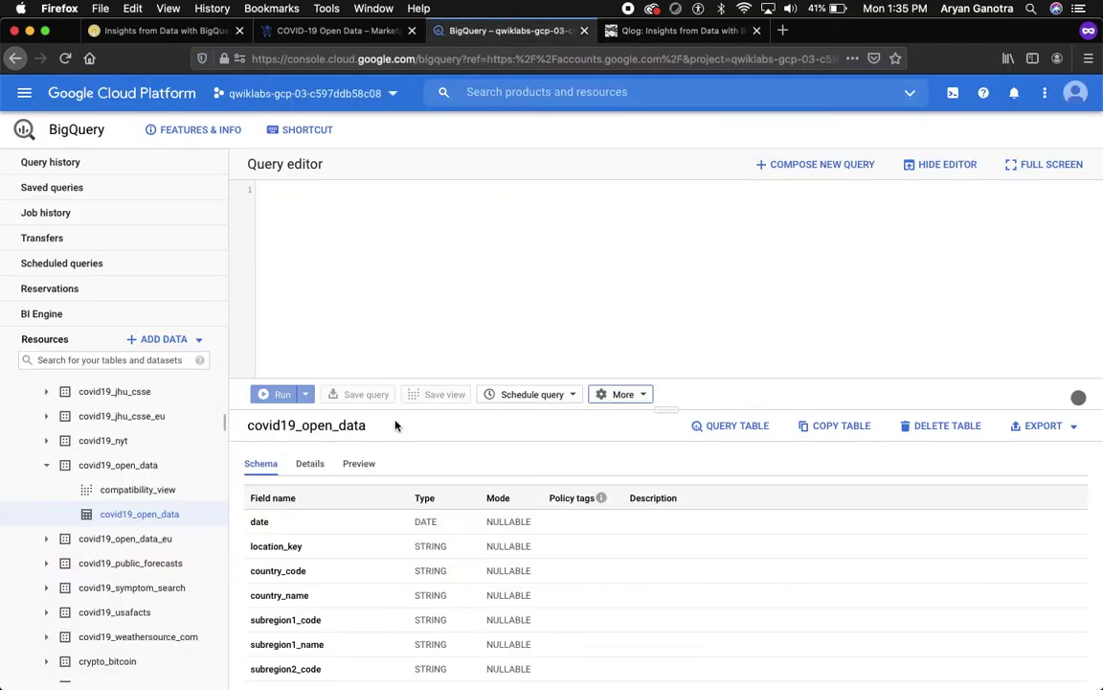
click(632, 394)
click(637, 394)
click(1073, 427)
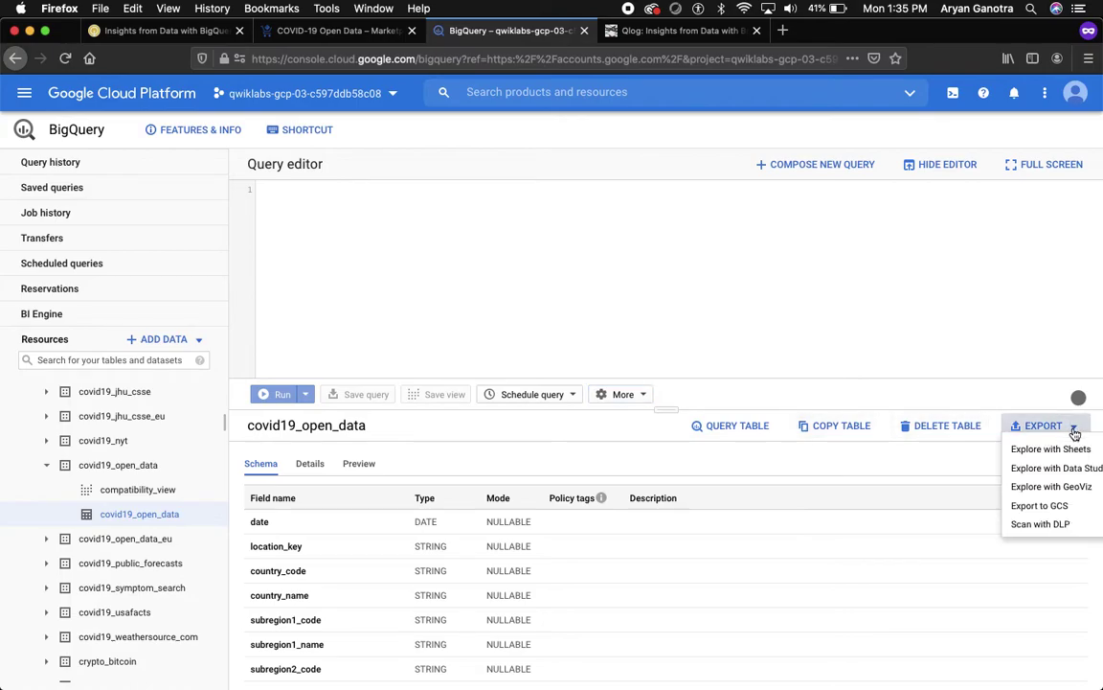
click(1075, 432)
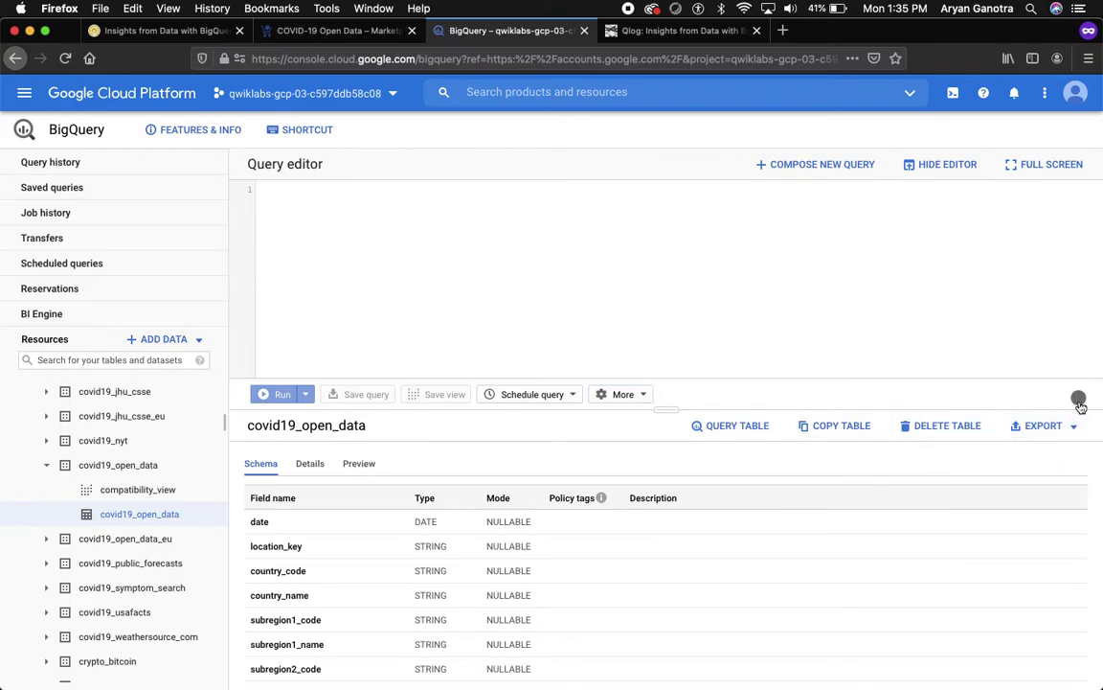
Show the query validation messages and copy the guide's Query 1: Total Confirmed Cases code into the BigQuery query editor.
click(1078, 400)
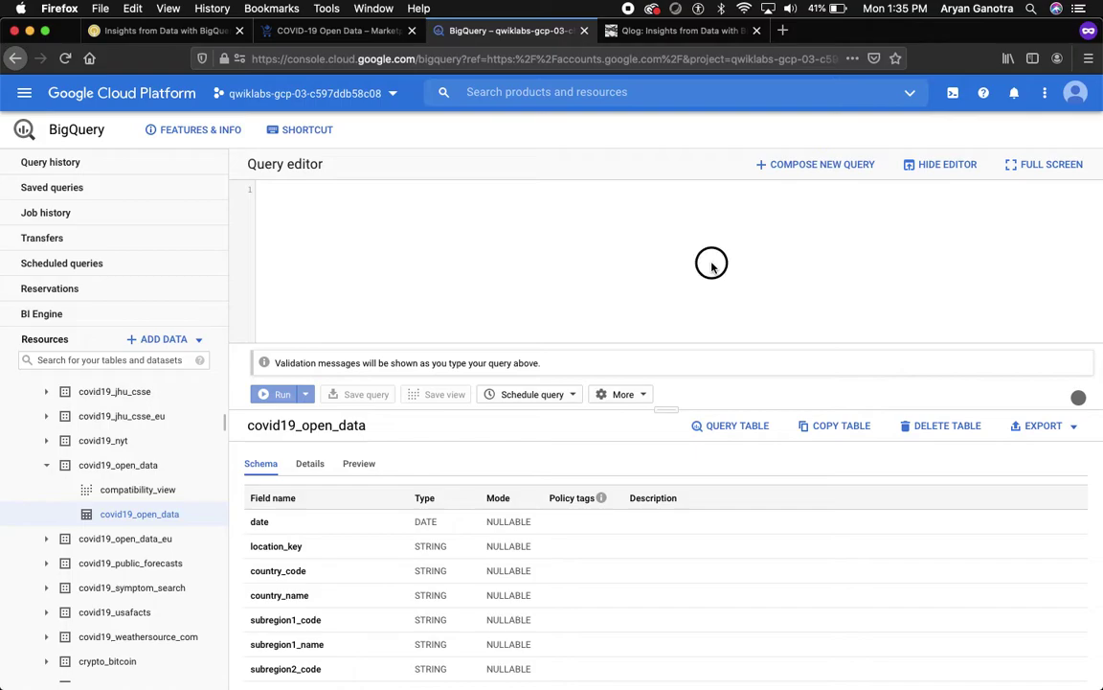
click(508, 293)
click(680, 30)
drag(130, 441, 272, 513)
key(super+c)
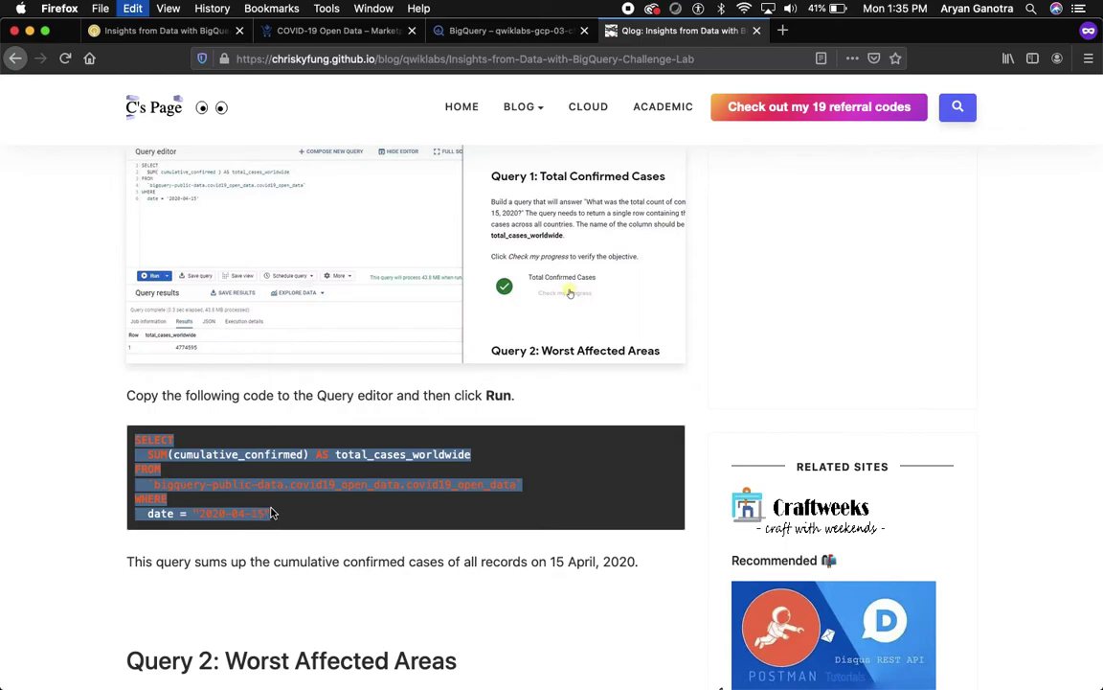
click(450, 30)
key(super+v)
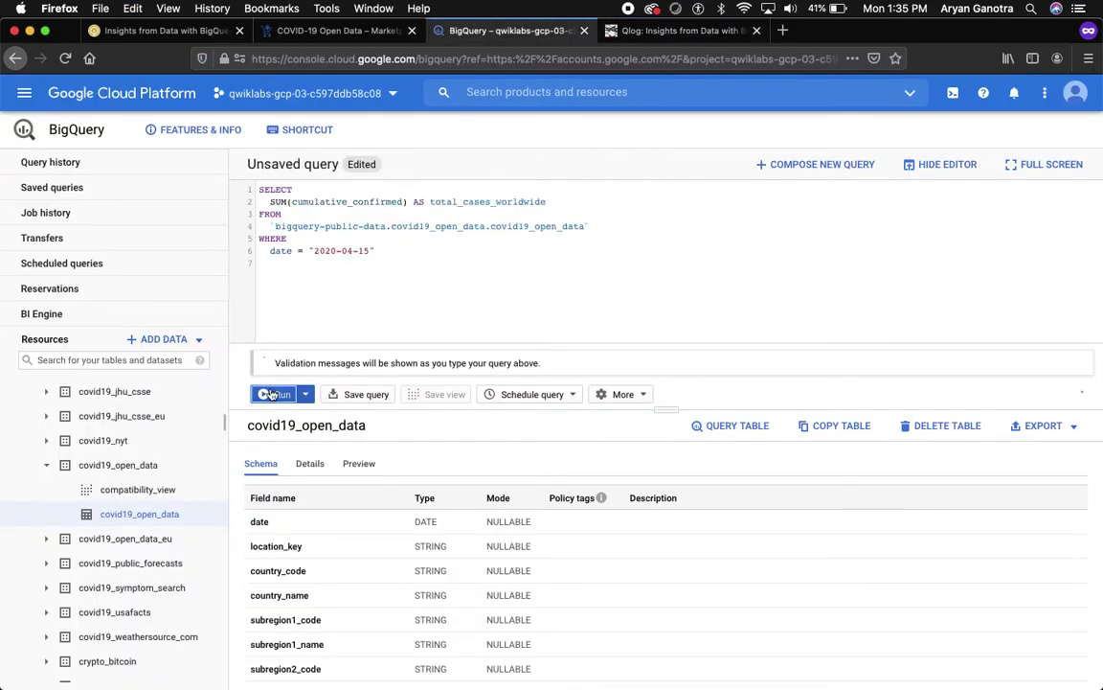
Run the total_cases_worldwide query for 2020-04-15 and look at its execution details and results.
click(287, 395)
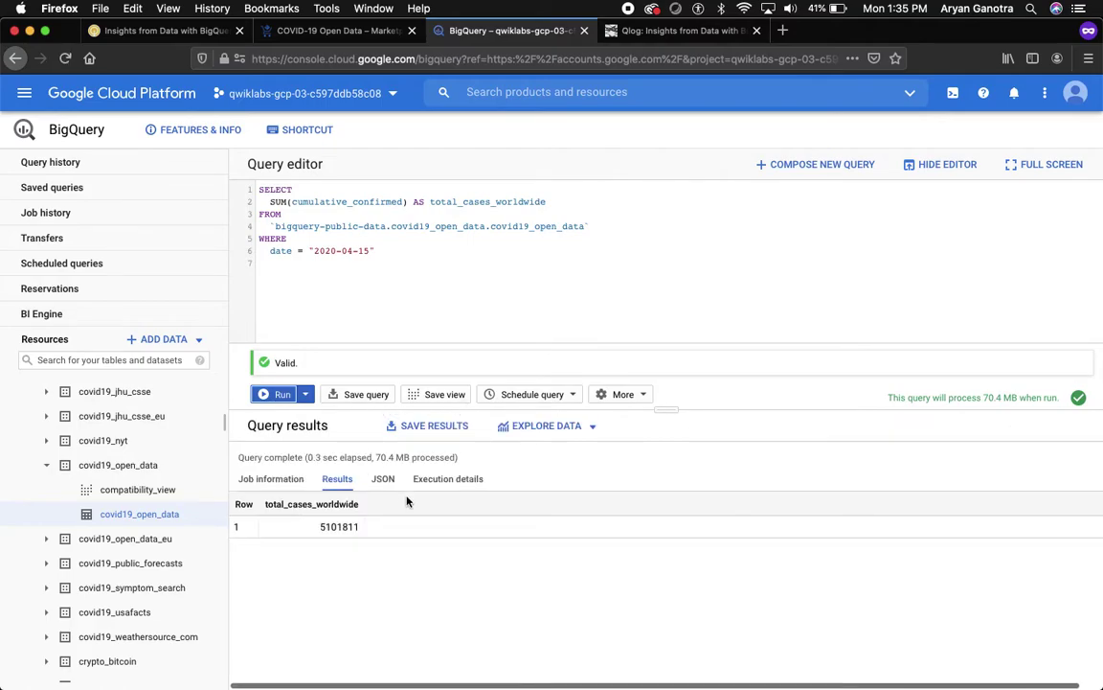
click(468, 481)
click(340, 480)
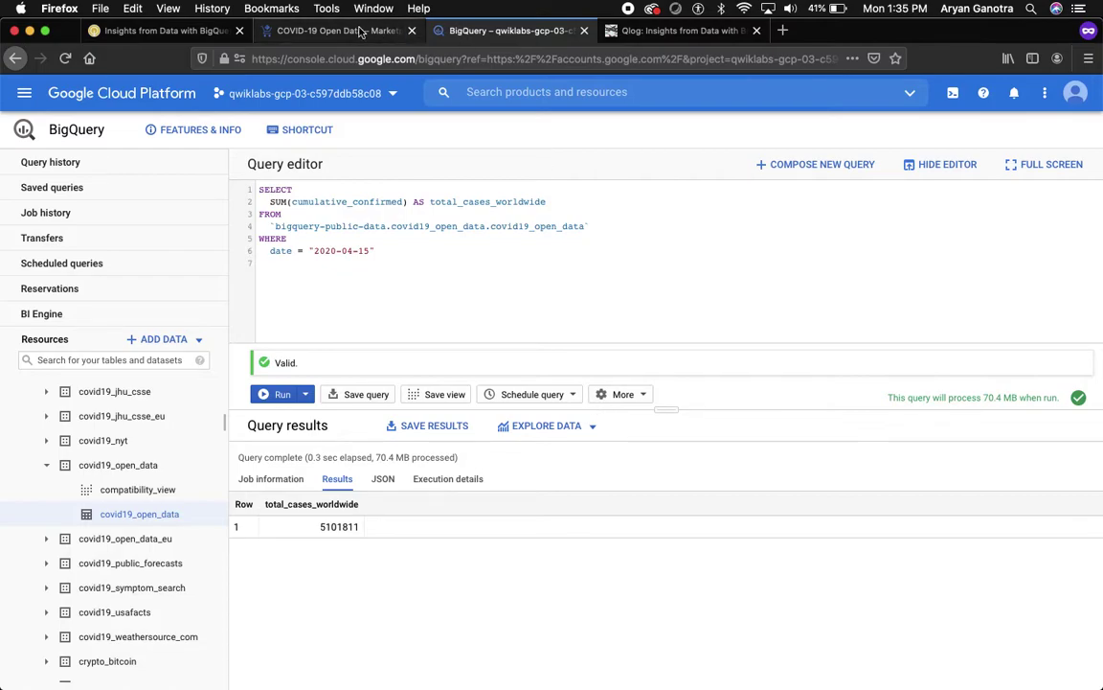
Check the lab progress for Total Confirmed Cases on the Qwiklabs page and read the Query 2: Worst Affected Areas task.
click(155, 31)
click(444, 432)
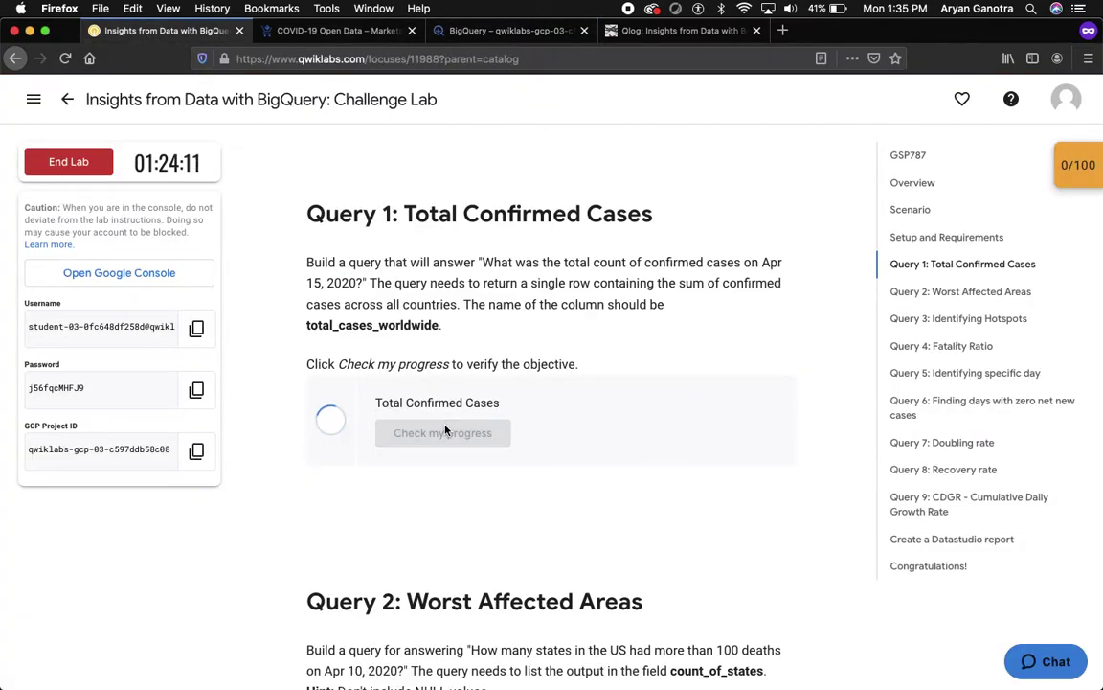
scroll(444, 430, down, 5)
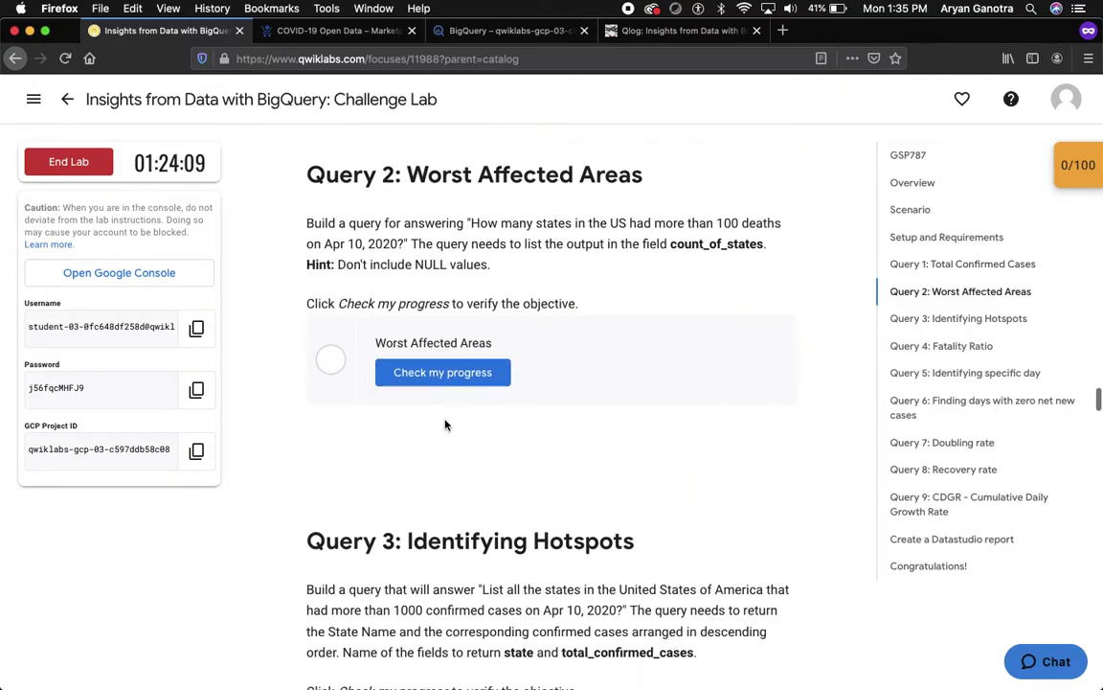
drag(408, 176, 644, 174)
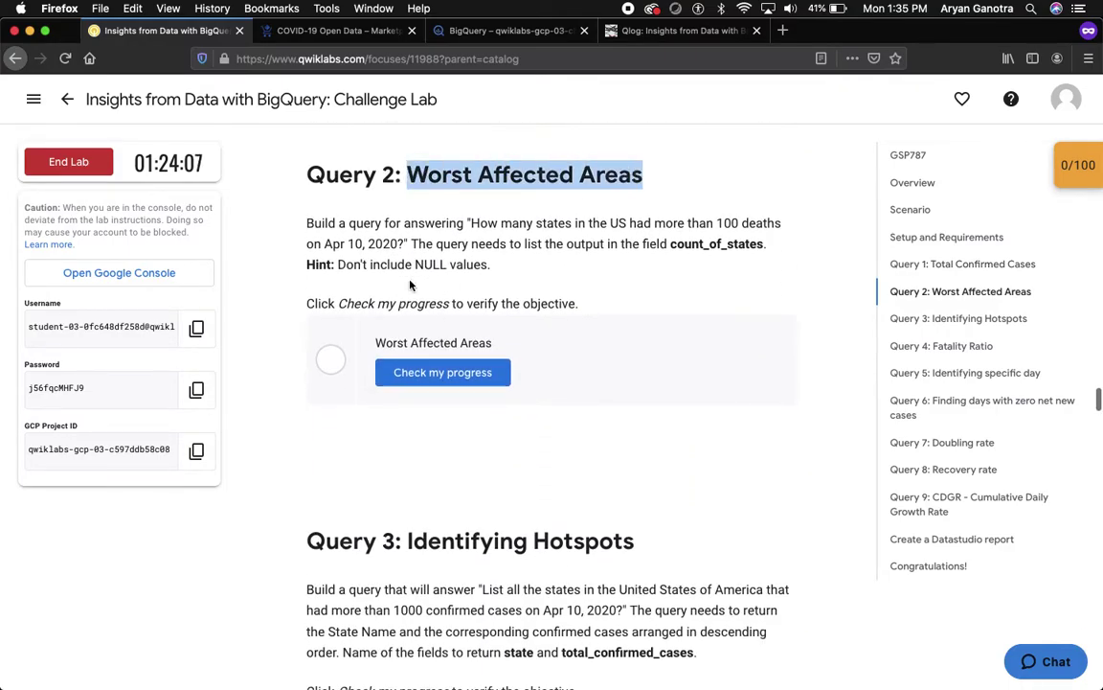
drag(330, 248, 416, 244)
Find the Query 2: Worst Affected Areas section in the guide and copy its complete count_of_states SQL code.
click(632, 31)
scroll(525, 393, down, 3)
scroll(525, 392, down, 6)
drag(142, 305, 284, 527)
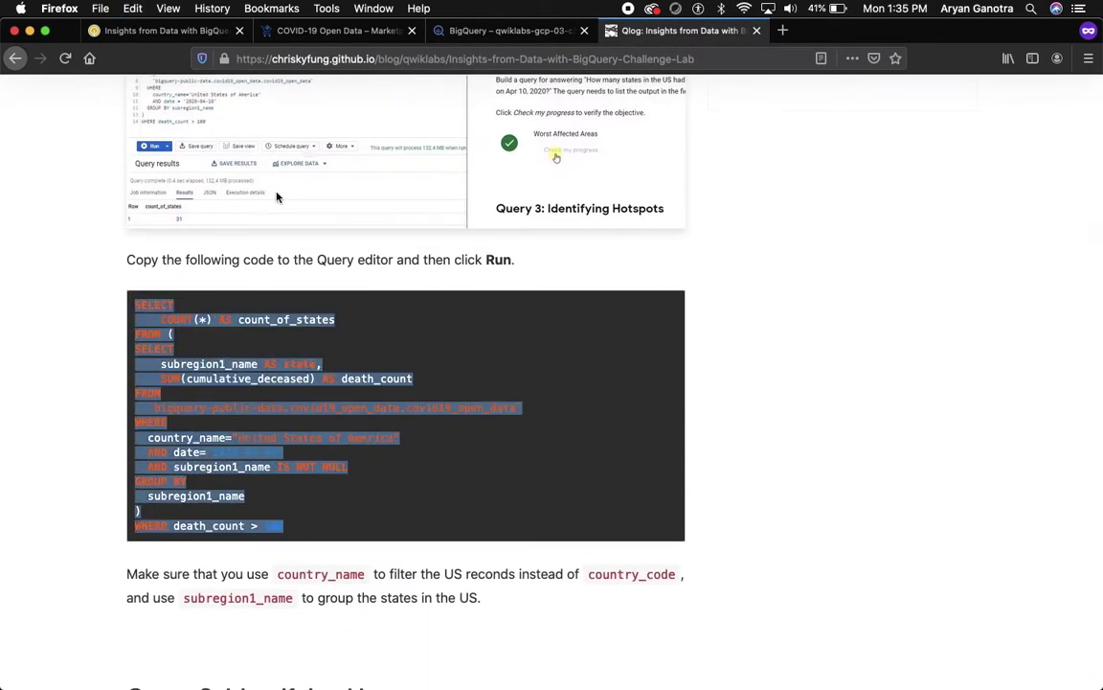
Replace the query in BigQuery with the copied count_of_states code for US states above 100 deaths on 2020-04-10 and run it.
click(301, 32)
click(161, 32)
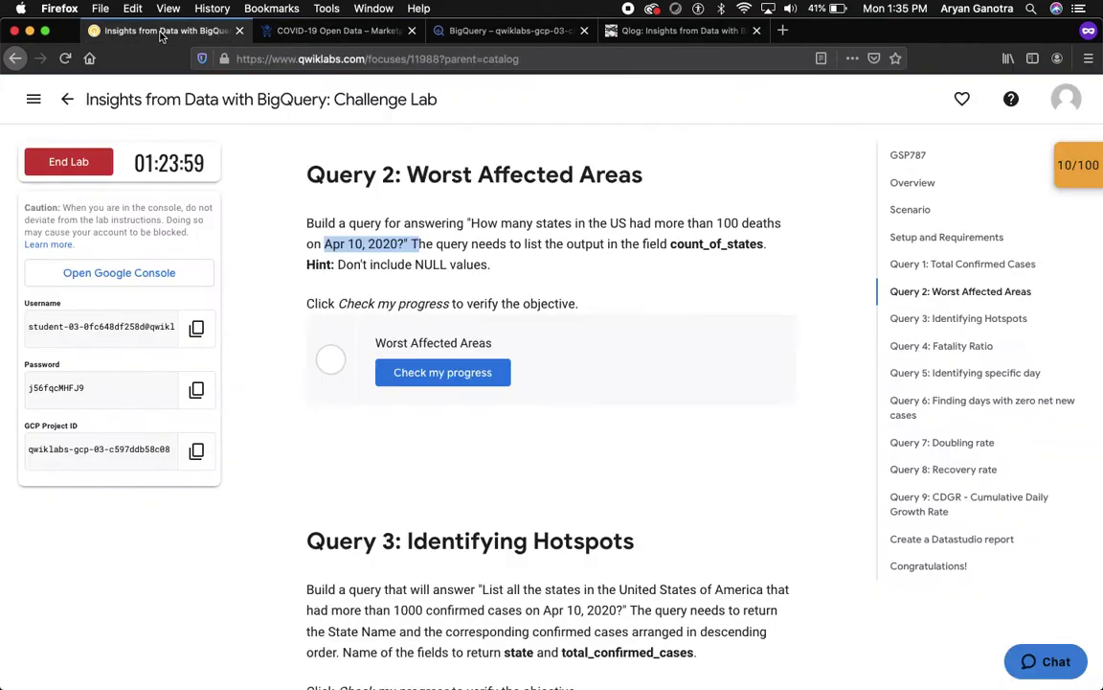
click(518, 30)
click(419, 278)
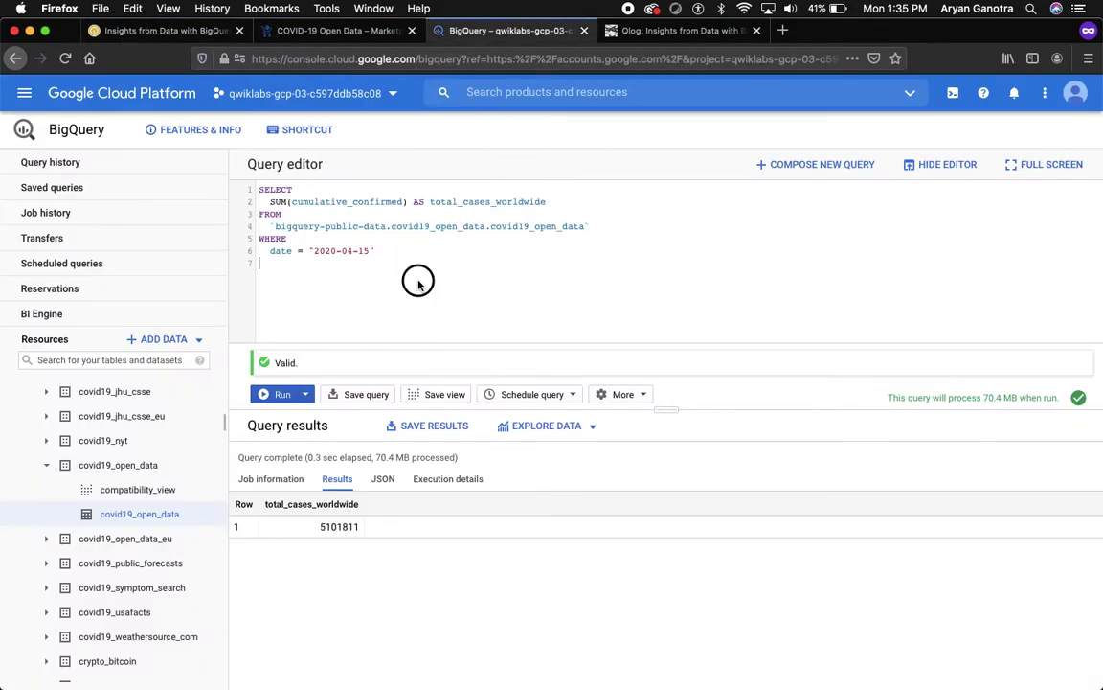
key(super+a)
key(super+v)
key(super+Return)
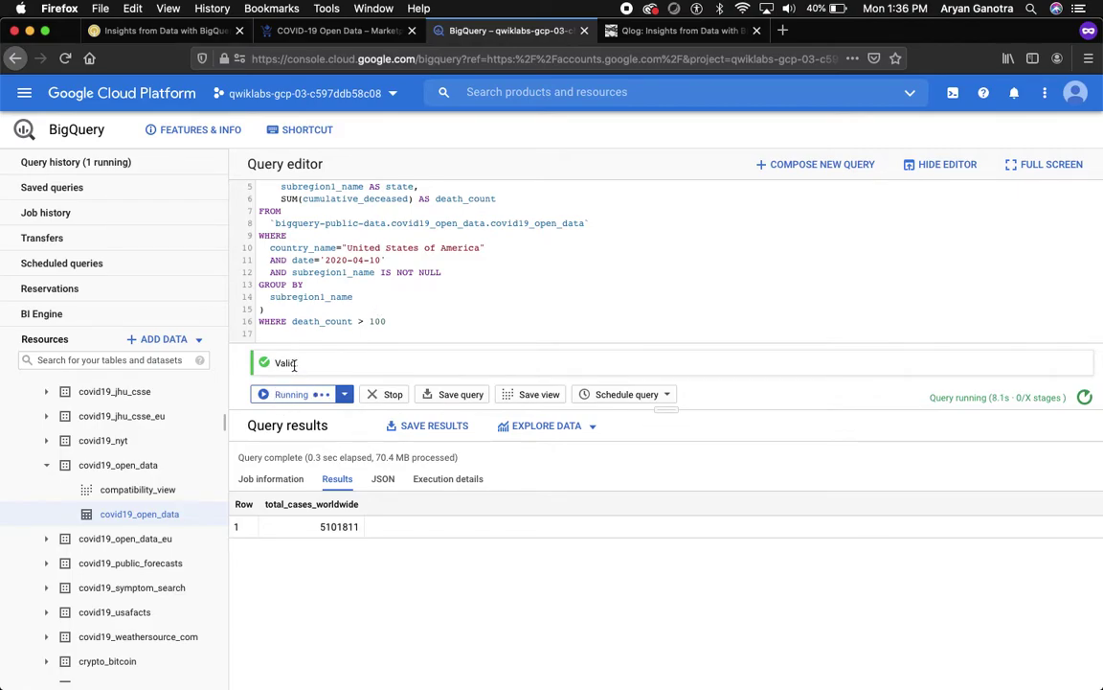
scroll(344, 293, up, 2)
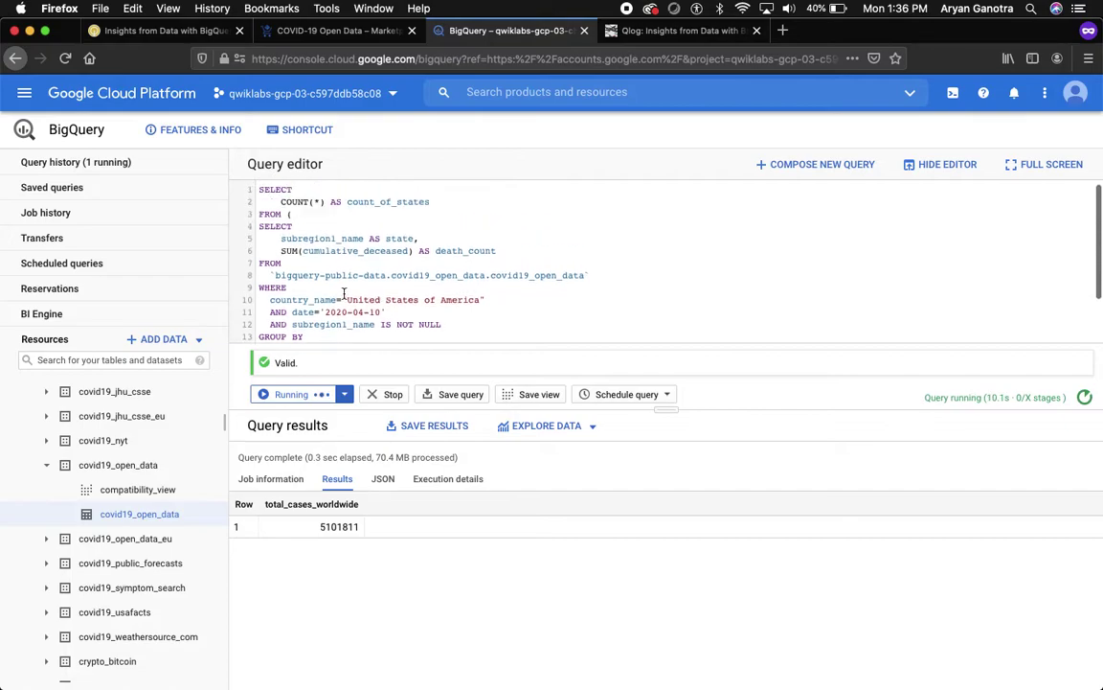
scroll(344, 293, down, 2)
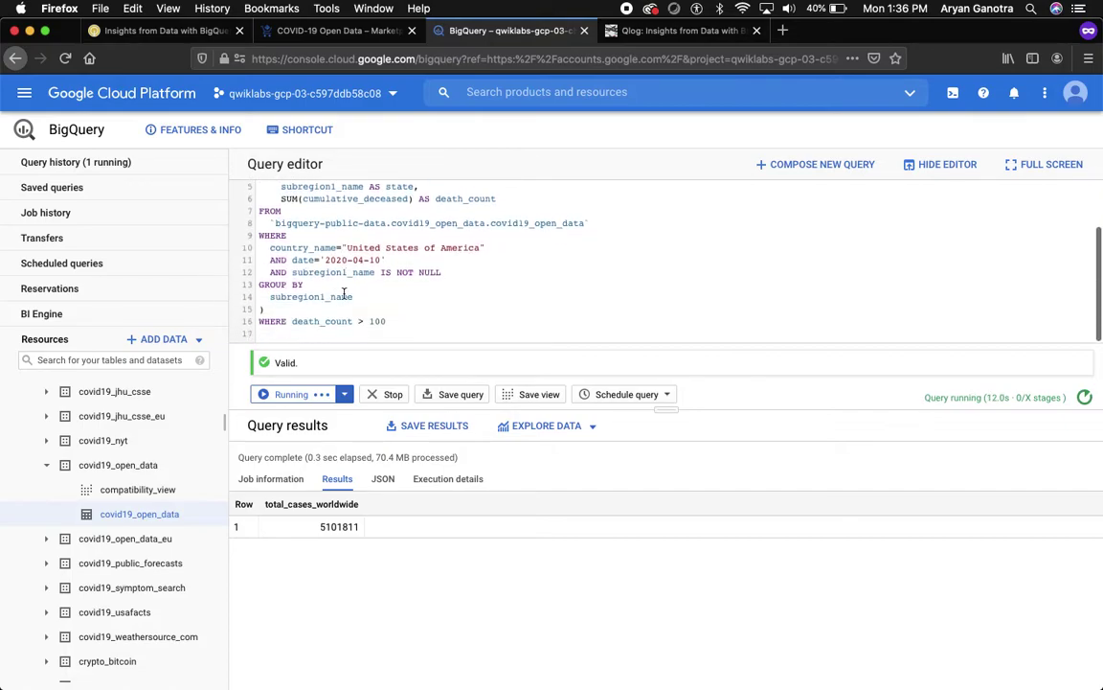
Review the running count_of_states query and check the lab progress for Worst Affected Areas on the Qwiklabs page.
scroll(344, 293, up, 2)
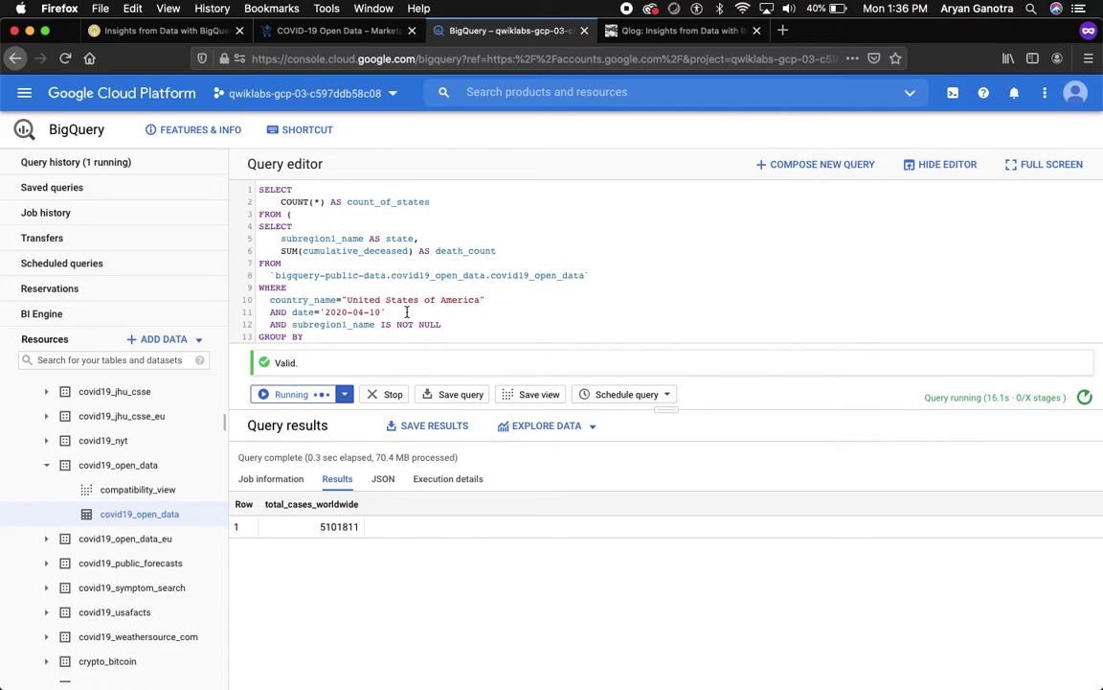
scroll(407, 311, down, 2)
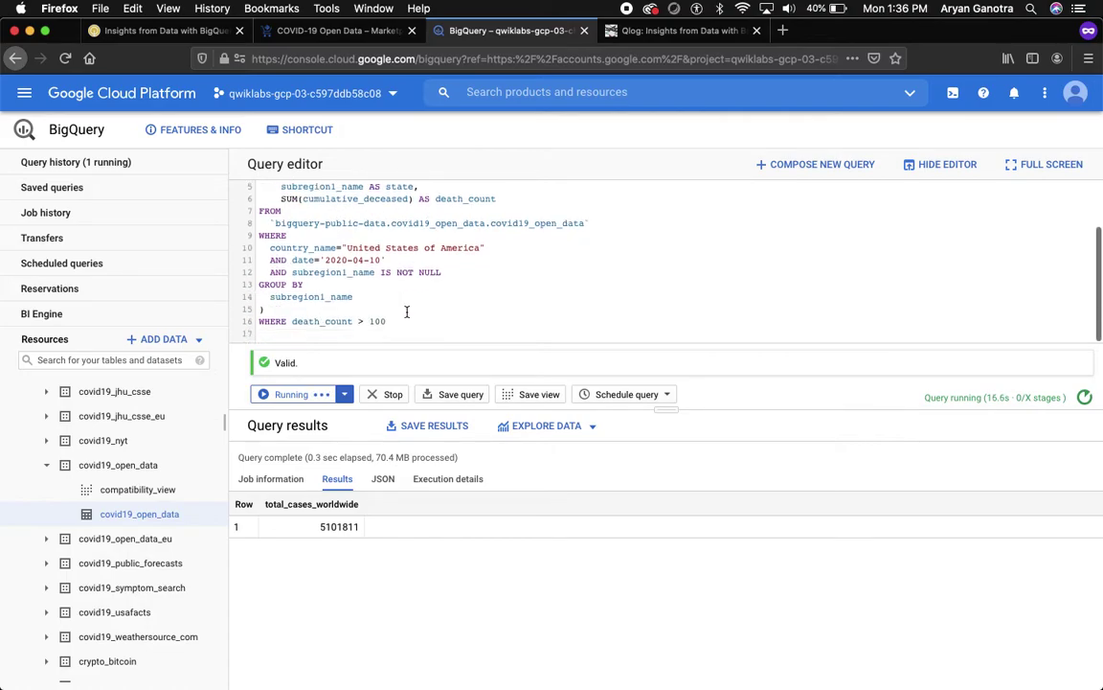
click(148, 30)
click(443, 373)
click(444, 373)
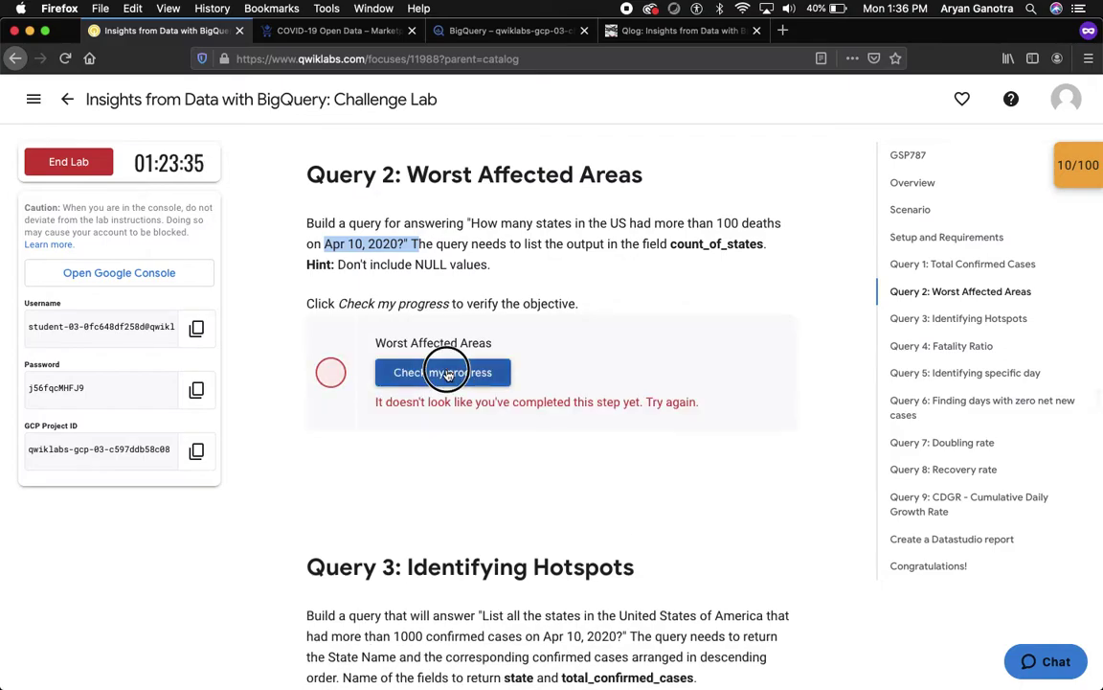
Compare the running BigQuery query with the guide's Query 2 code and read on to the Query 3: Identifying Hotspots section.
click(357, 31)
click(507, 31)
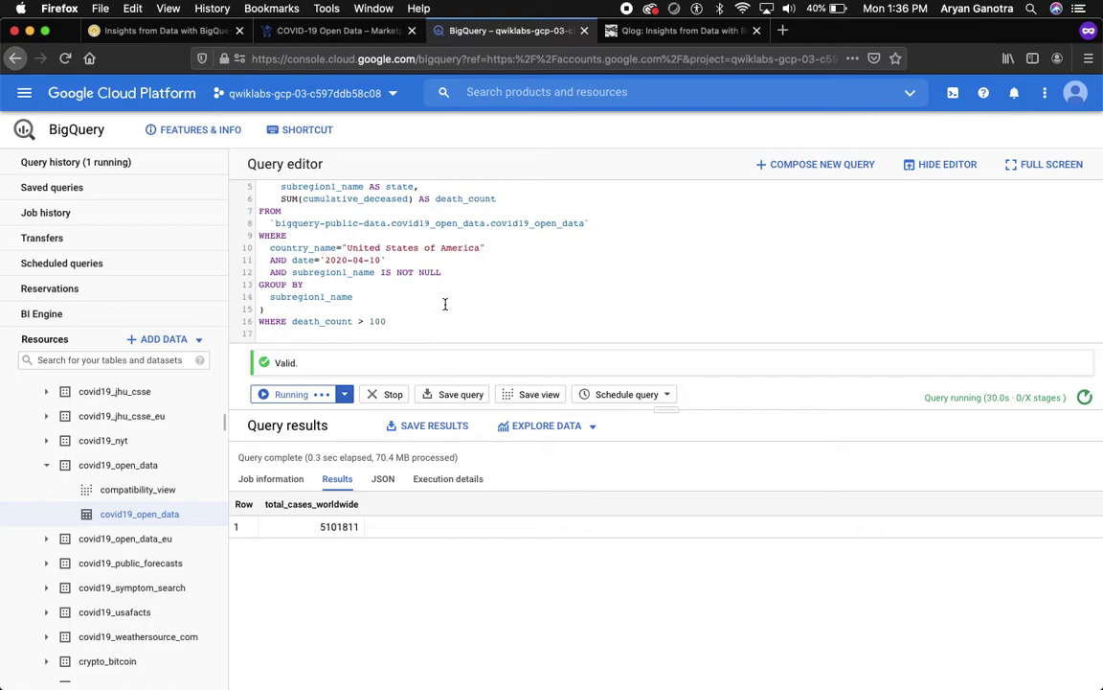
double_click(465, 198)
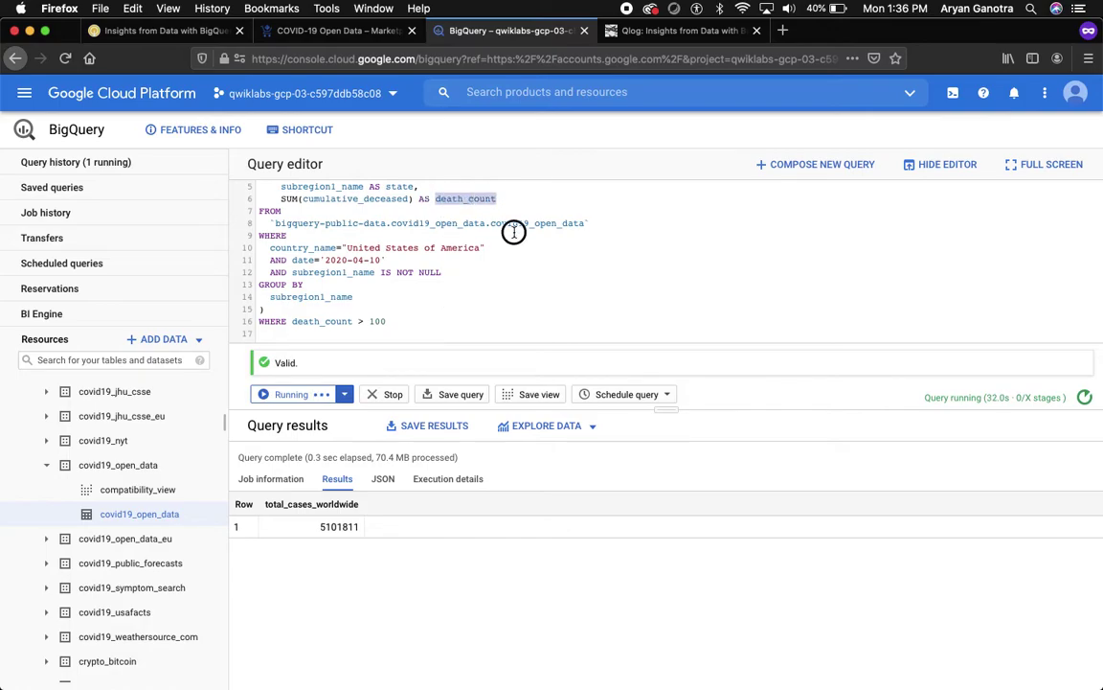
click(439, 307)
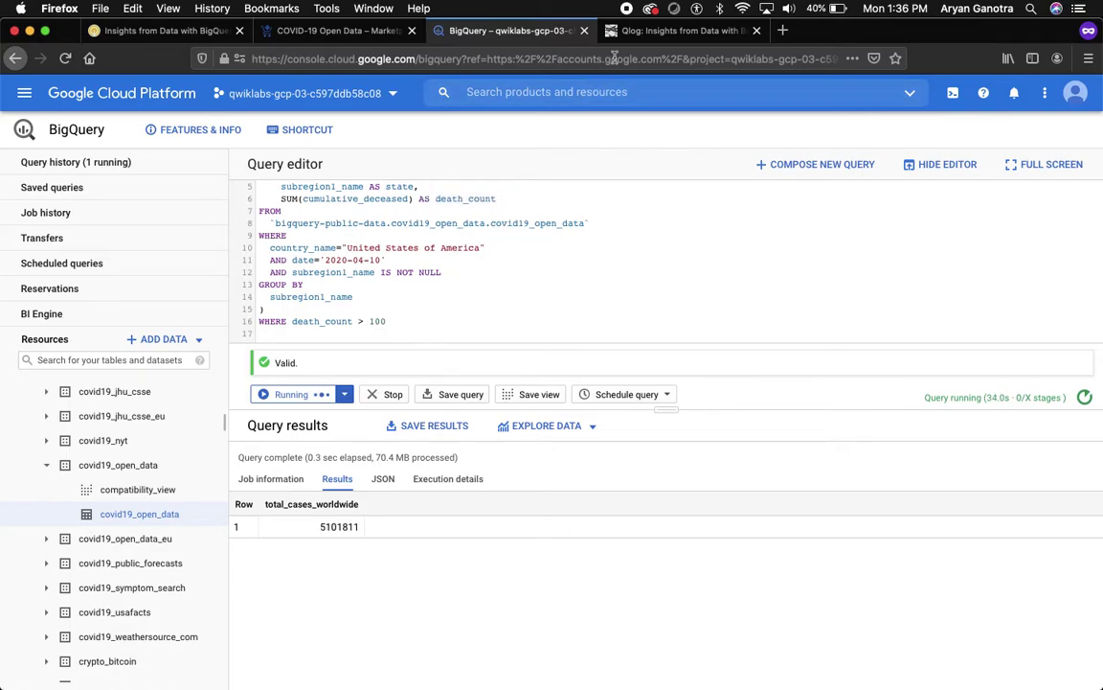
click(638, 34)
scroll(494, 425, down, 1)
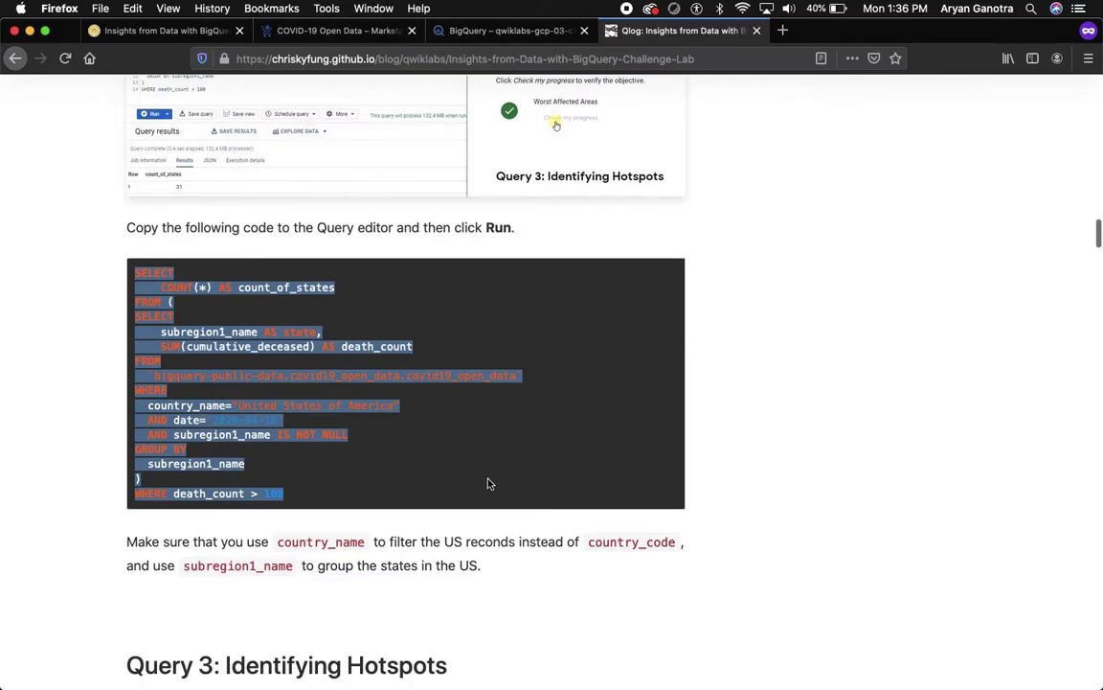
scroll(489, 483, down, 1)
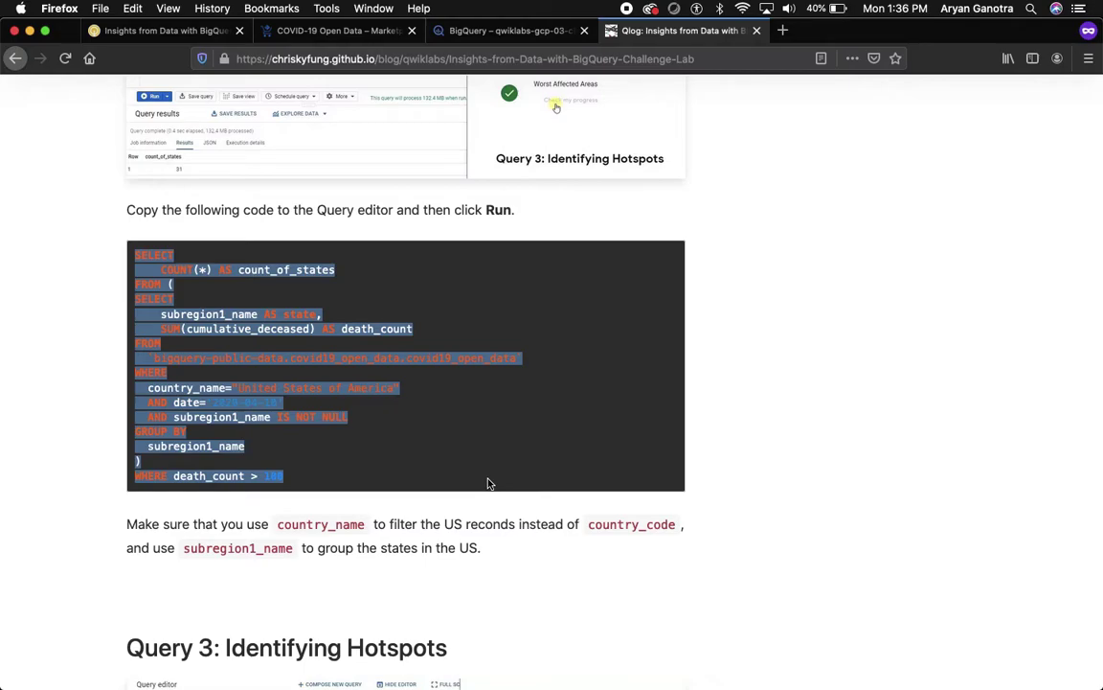
scroll(489, 484, down, 3)
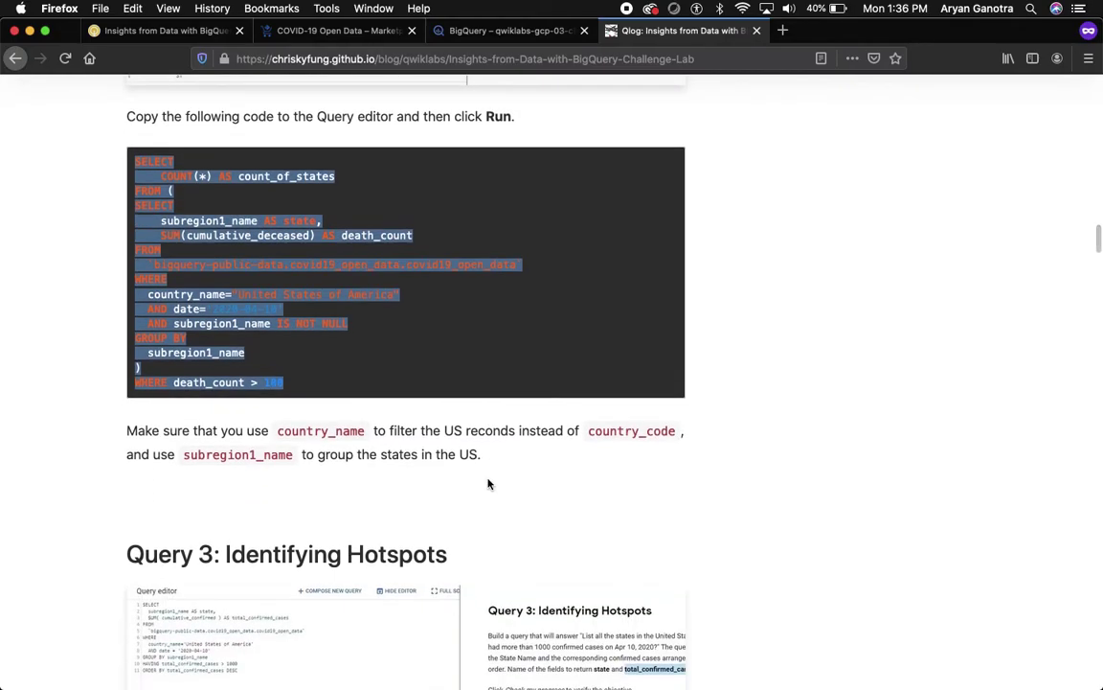
scroll(489, 484, down, 5)
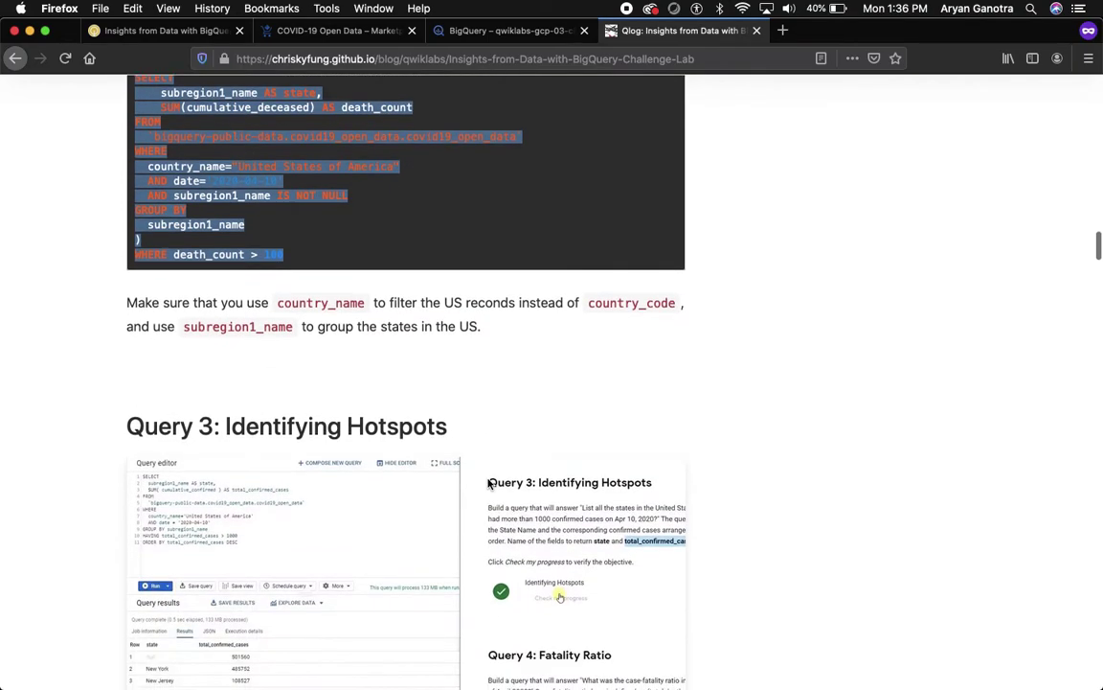
Wait in BigQuery for the count_of_states result, and check the Worst Affected Areas progress in Qwiklabs again.
click(517, 31)
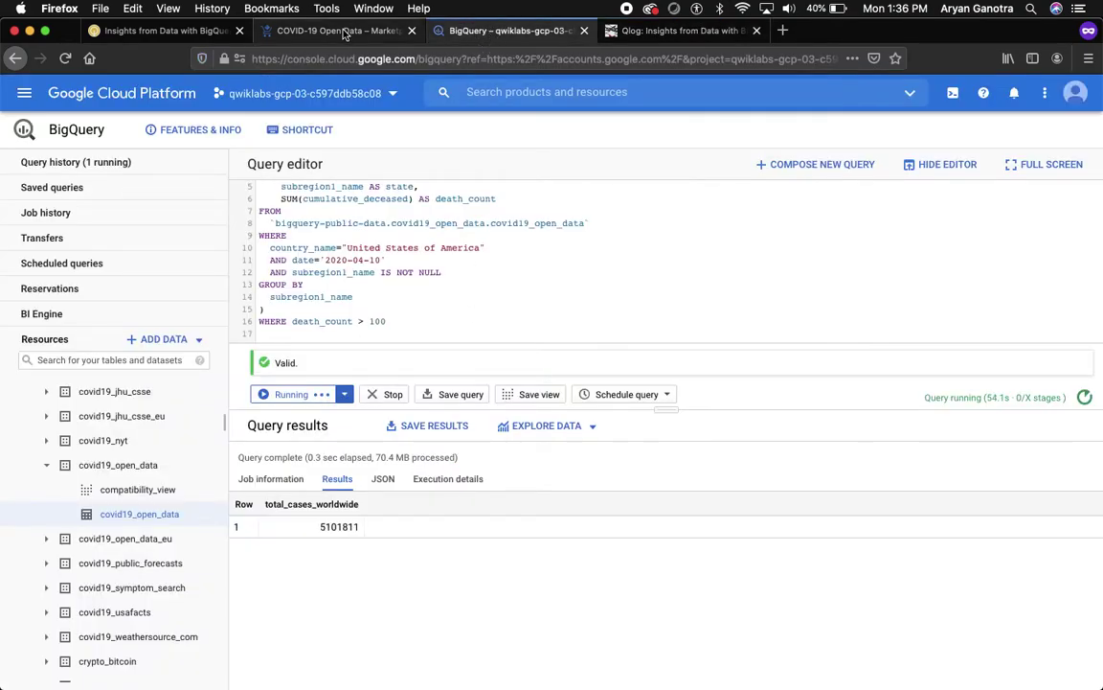
click(345, 396)
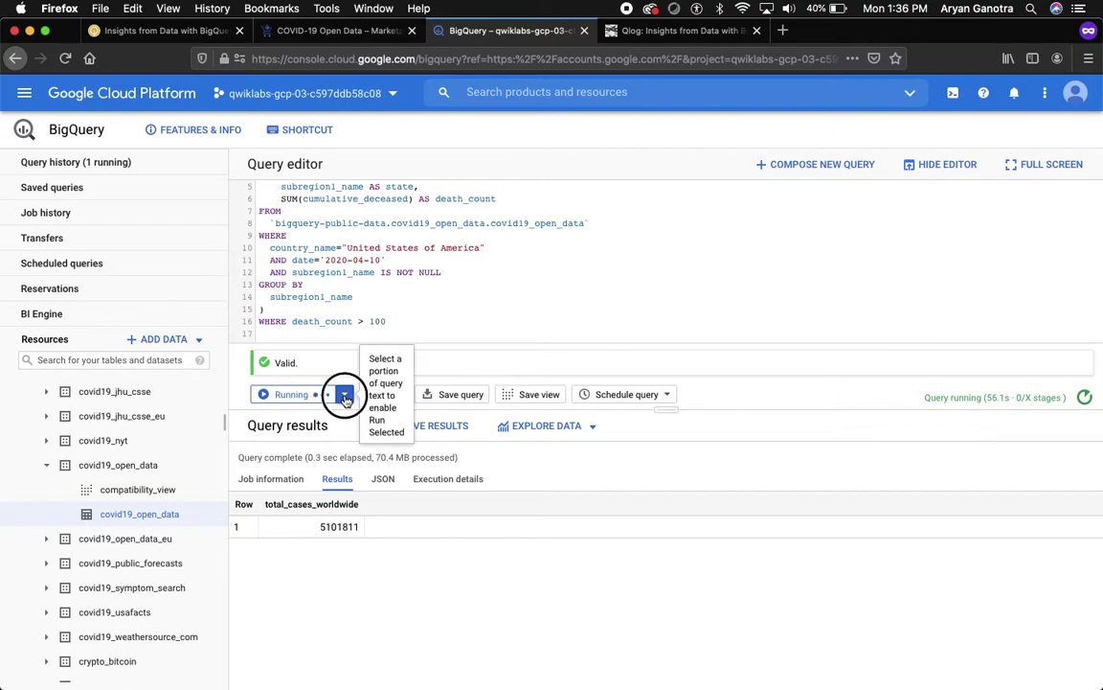
click(345, 396)
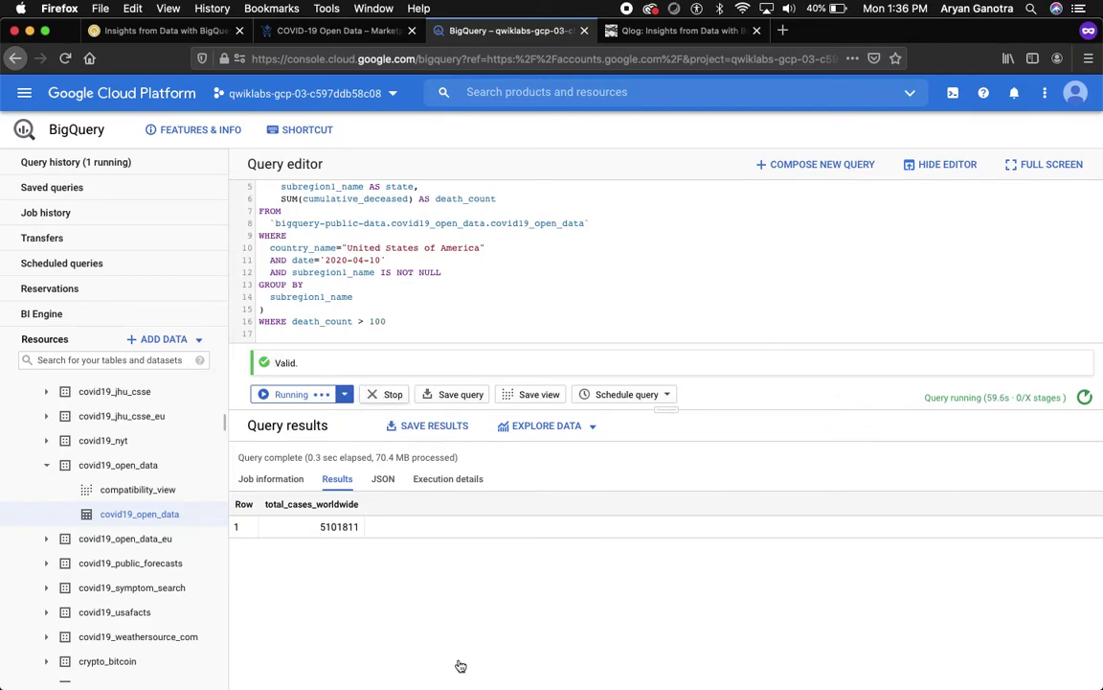
double_click(324, 525)
click(180, 28)
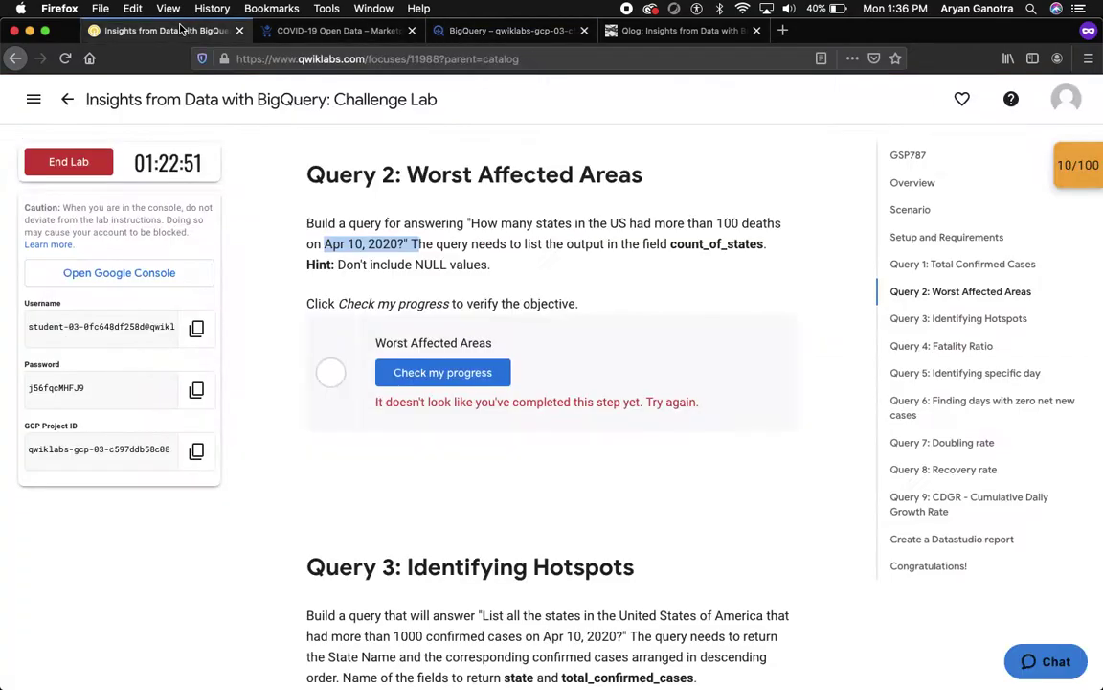
click(465, 381)
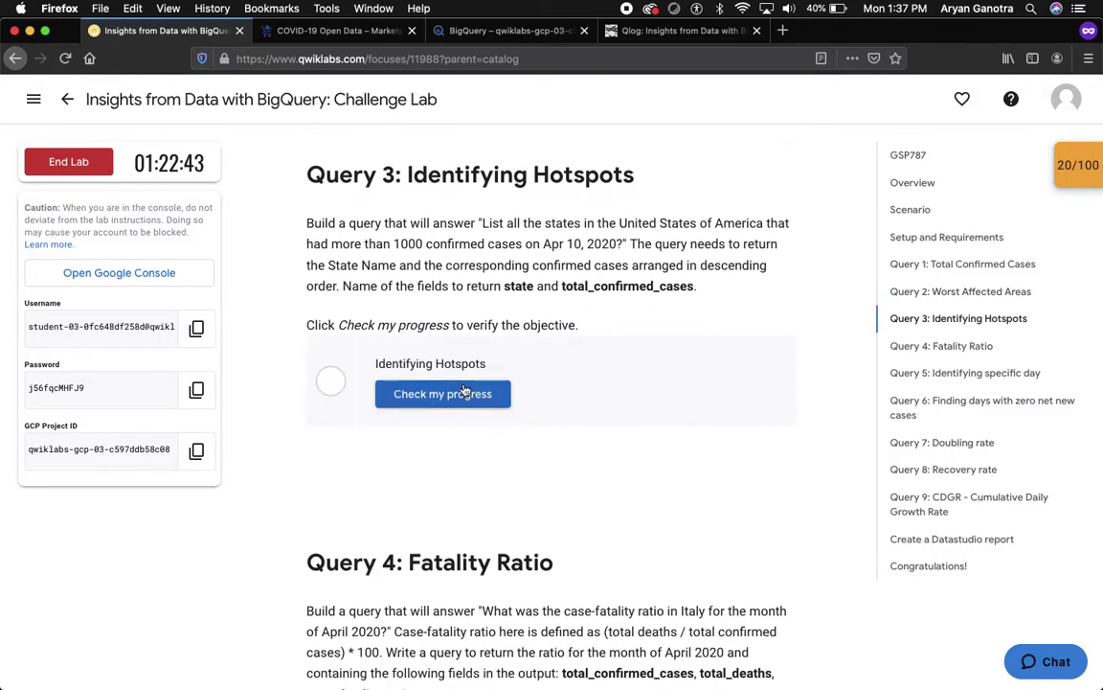
Copy the complete Query 3: Identifying Hotspots SQL code from the guide.
click(668, 33)
scroll(408, 507, down, 10)
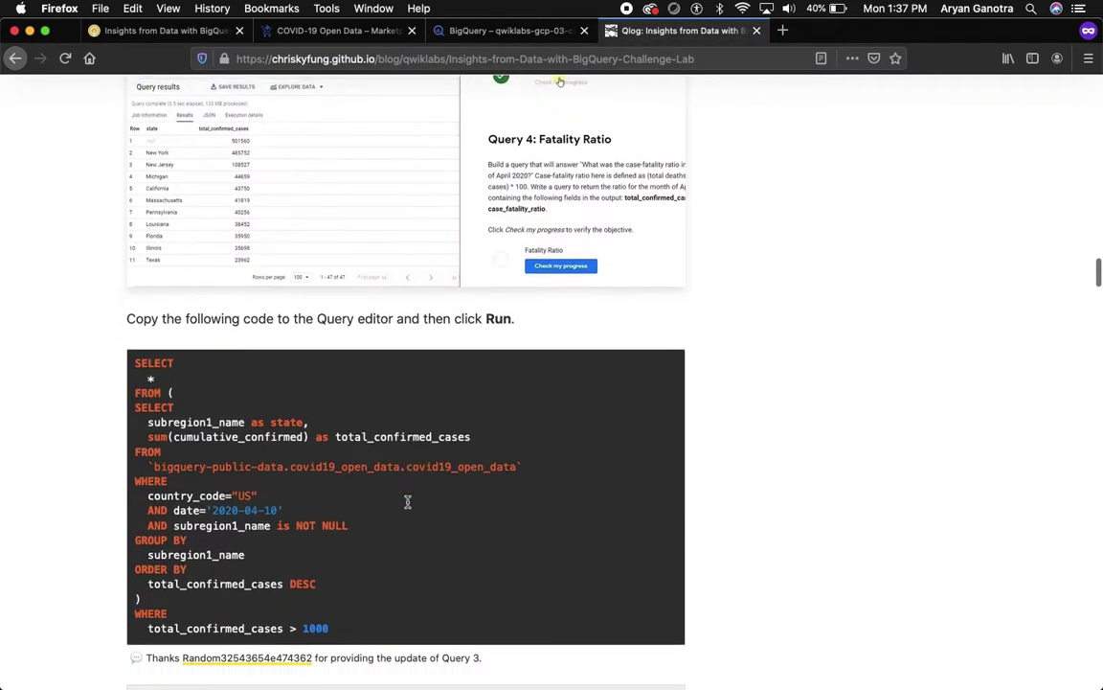
drag(137, 240, 347, 505)
Compose a new BigQuery query with the copied code for US states above 1000 confirmed cases on 2020-04-10 and run it.
click(304, 33)
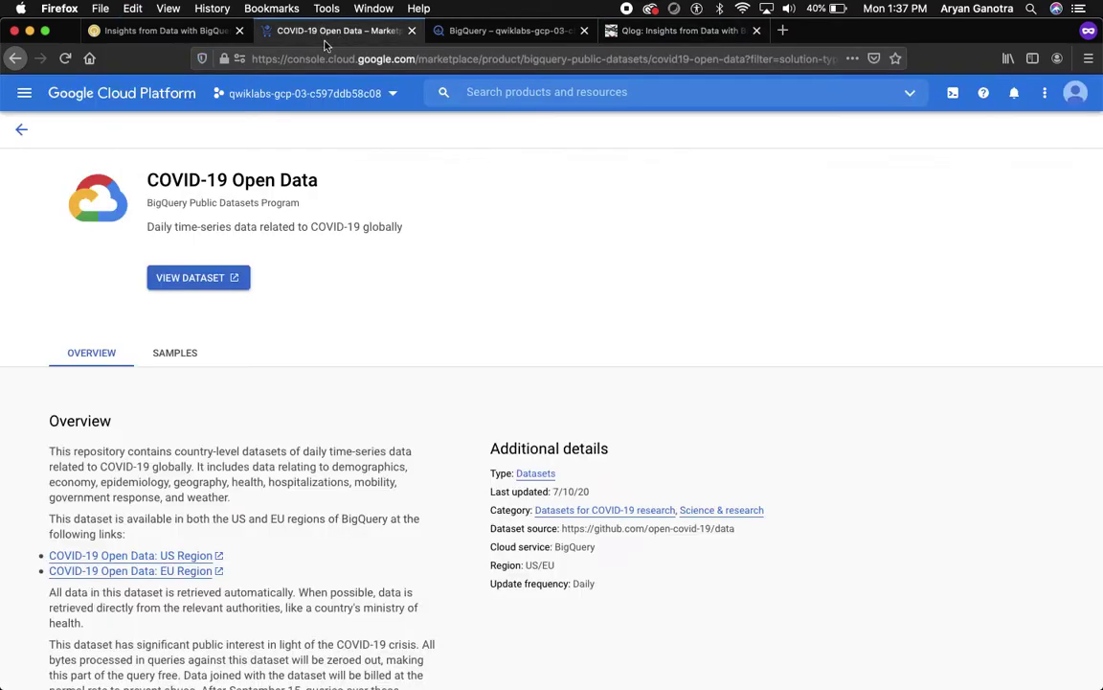
click(452, 31)
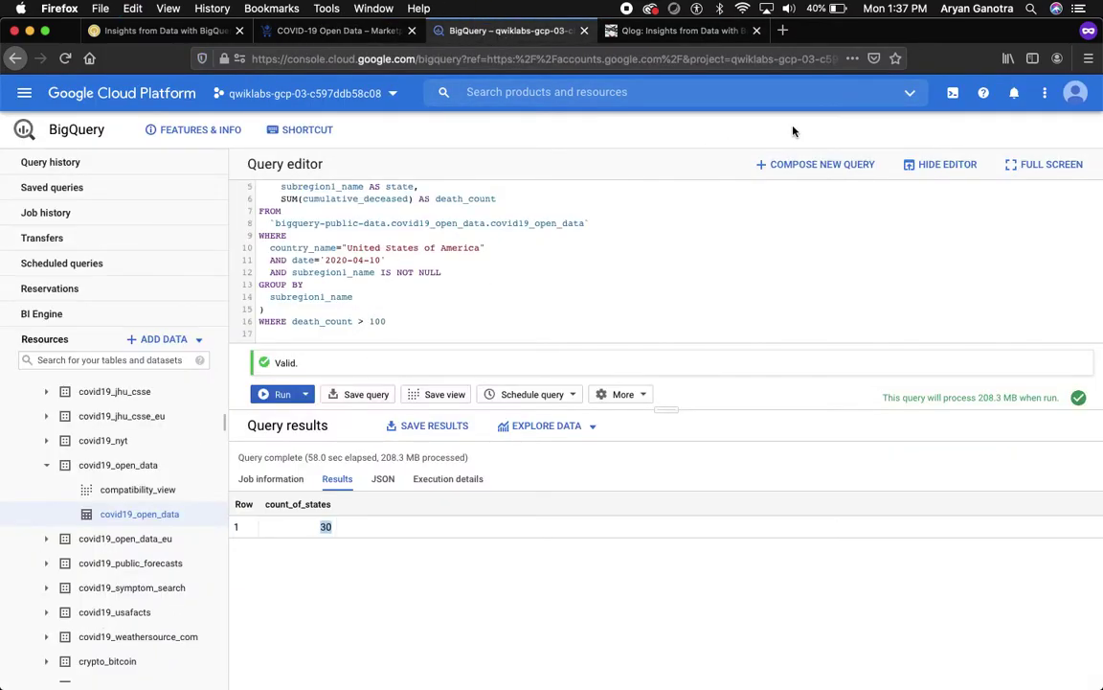
click(793, 165)
key(super+v)
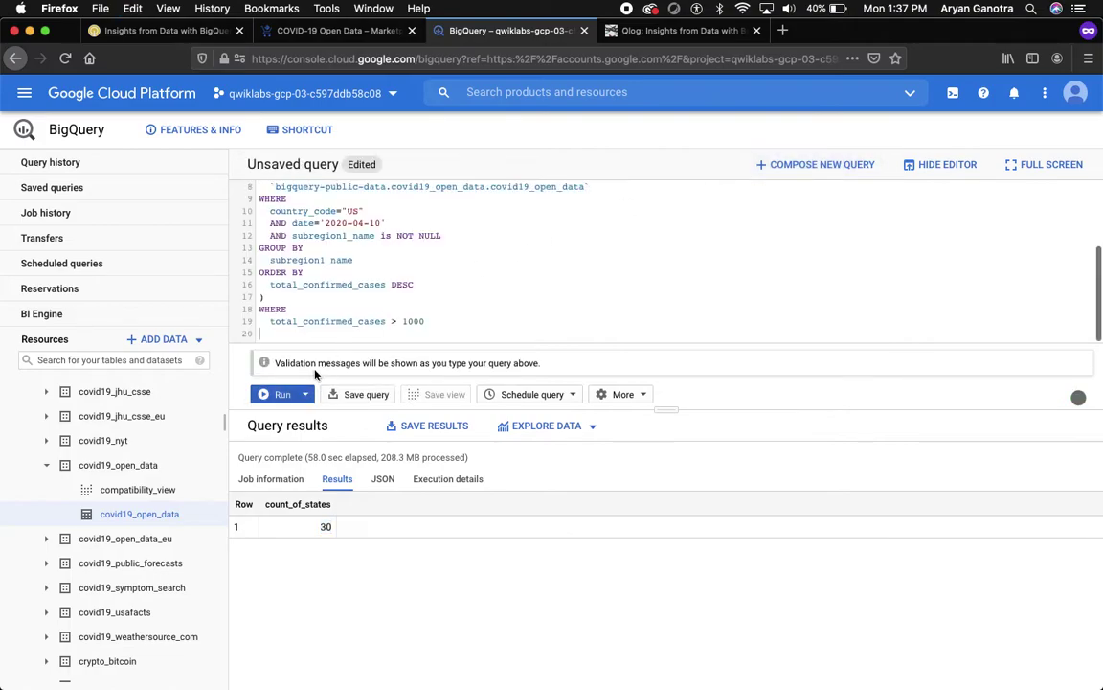
click(277, 393)
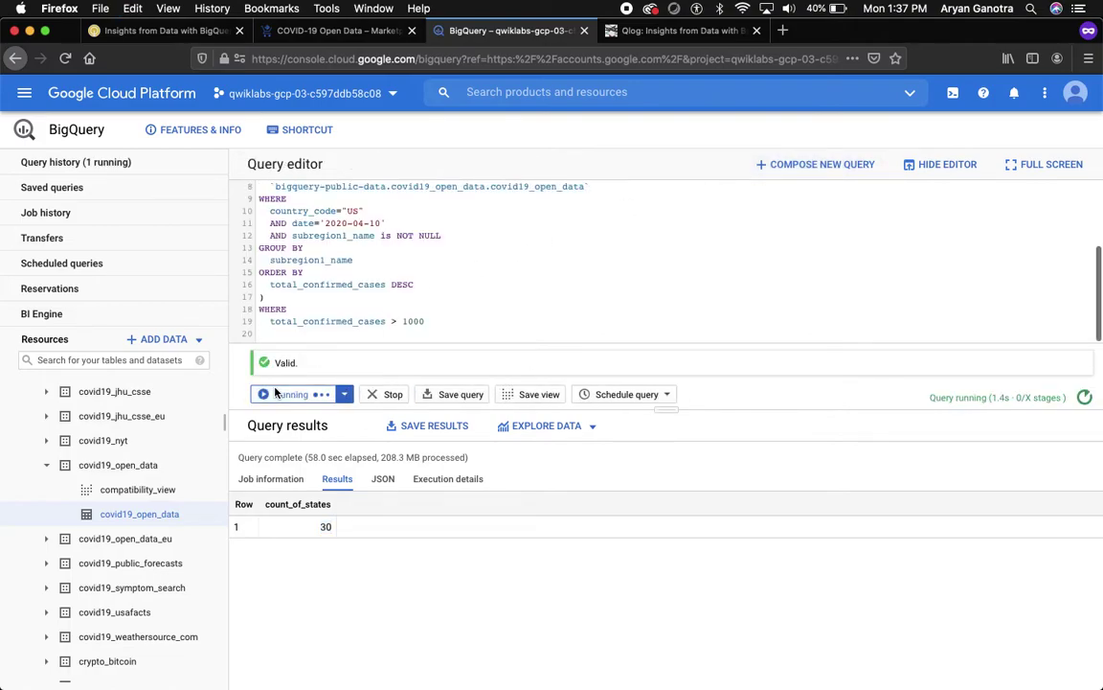
Check the lab progress for Identifying Hotspots on the Qwiklabs page.
click(200, 36)
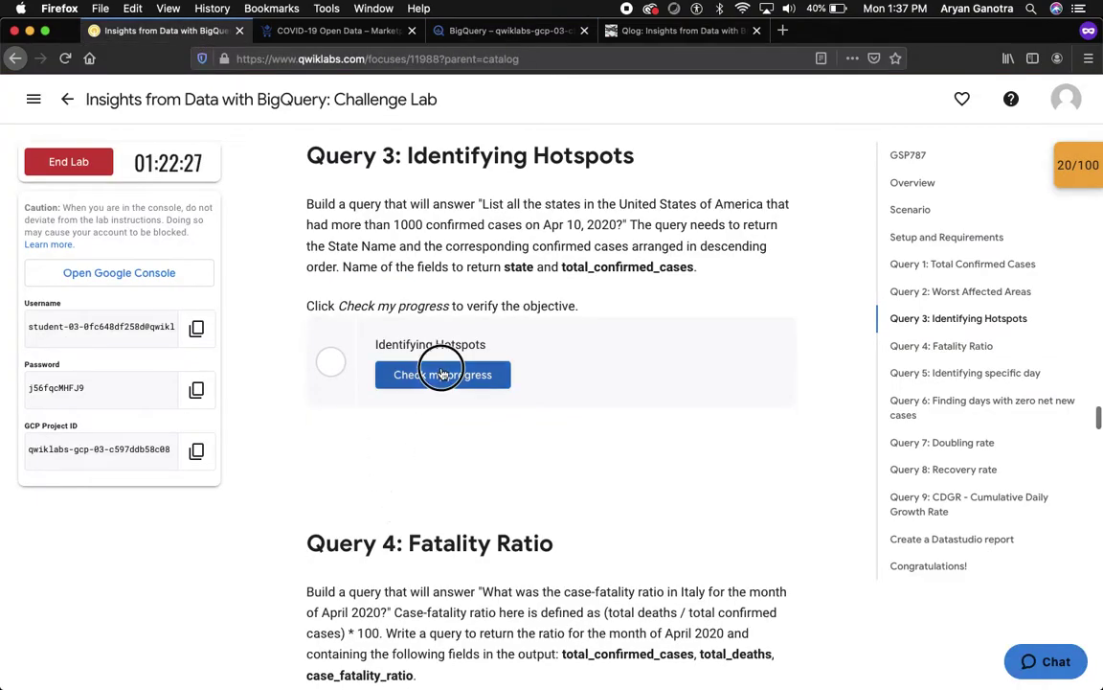
click(441, 372)
click(439, 378)
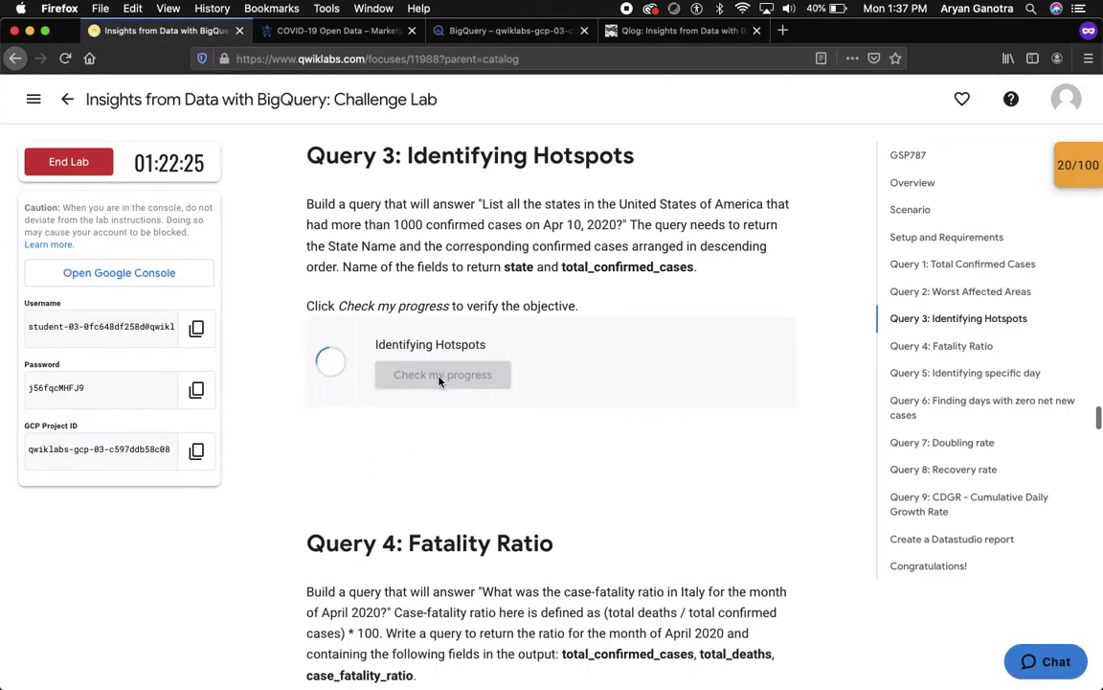
click(440, 378)
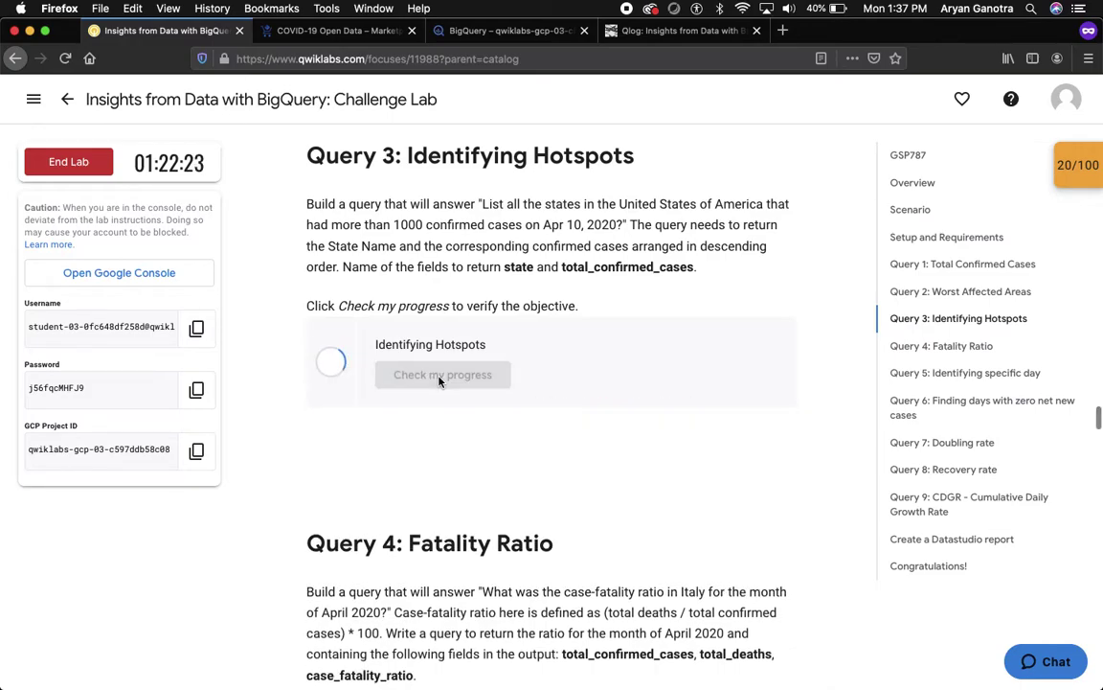
Expand the previous solution for Query 3 in the guide and compare it with the updated code.
key(ctrl+shift+Tab)
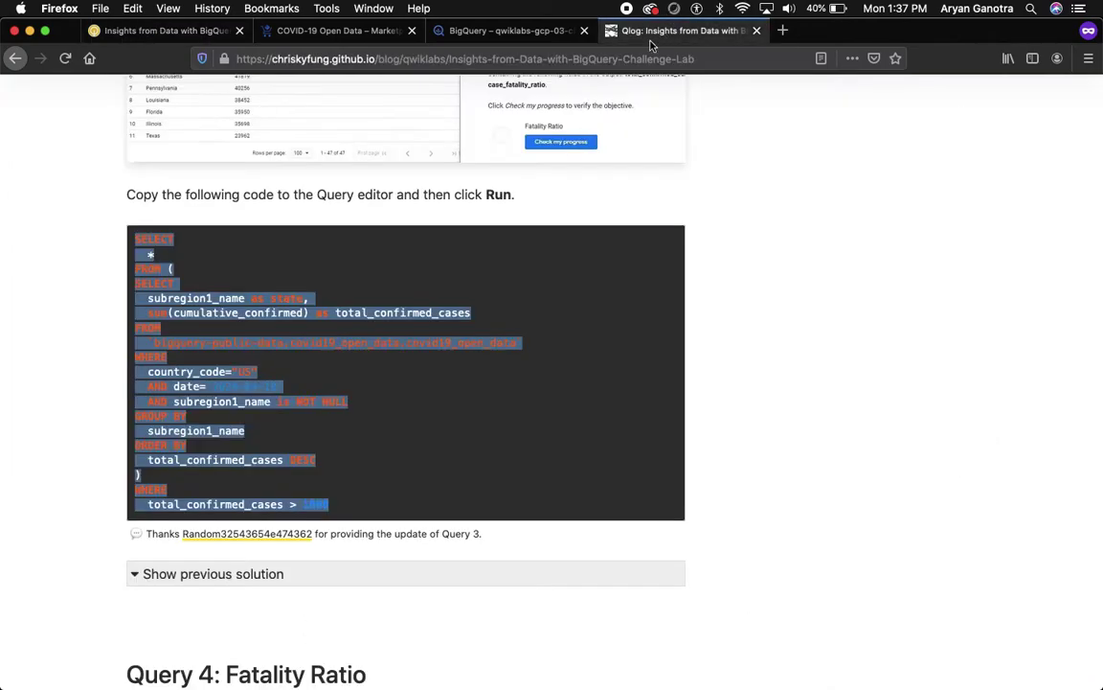
scroll(515, 446, down, 5)
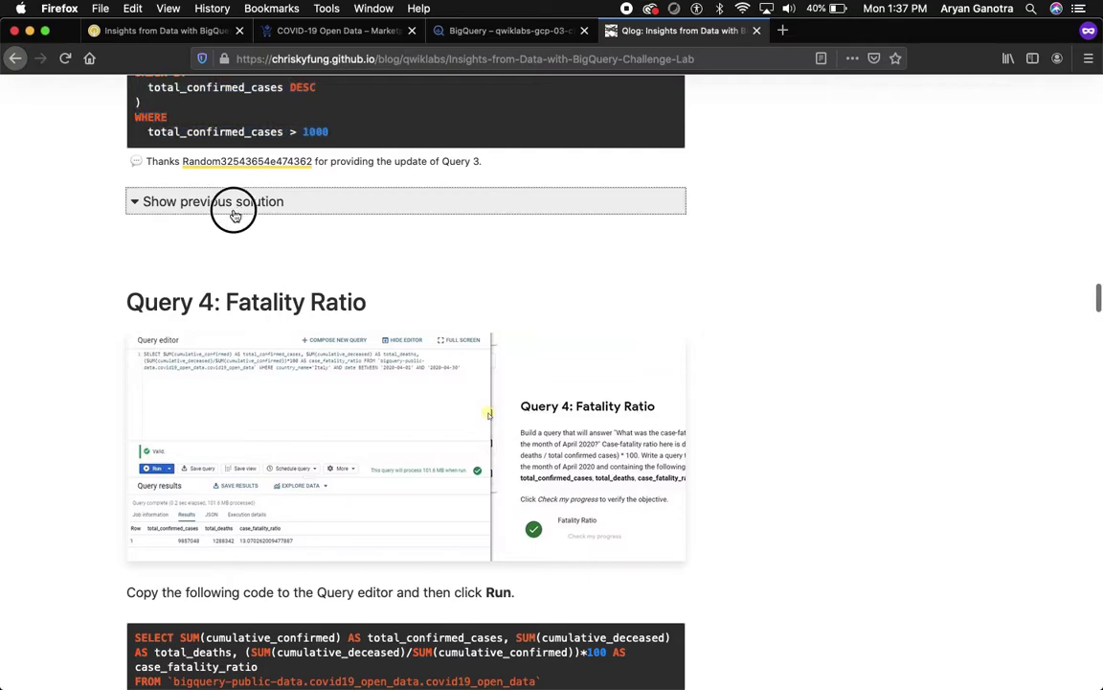
click(233, 209)
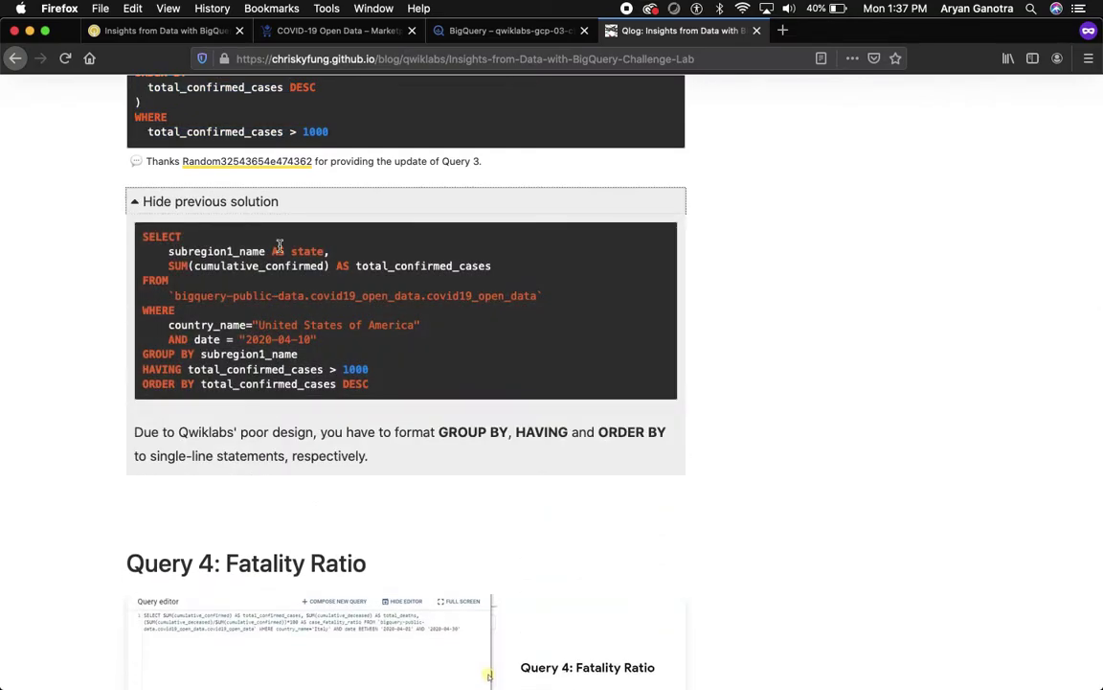
scroll(279, 245, up, 8)
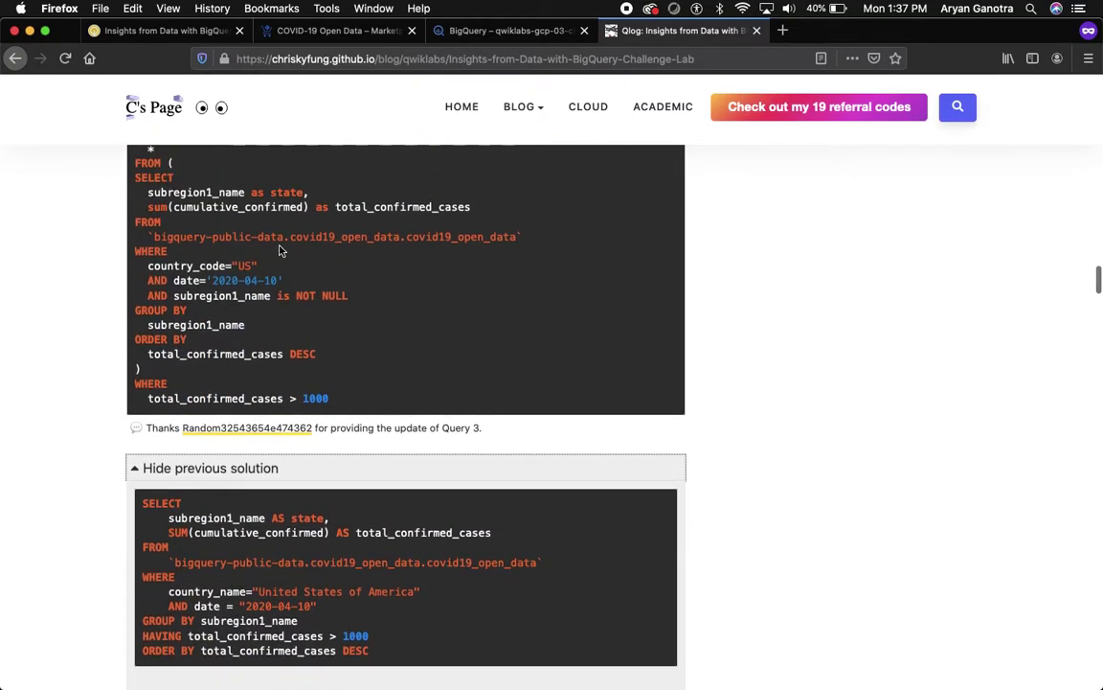
scroll(280, 251, down, 4)
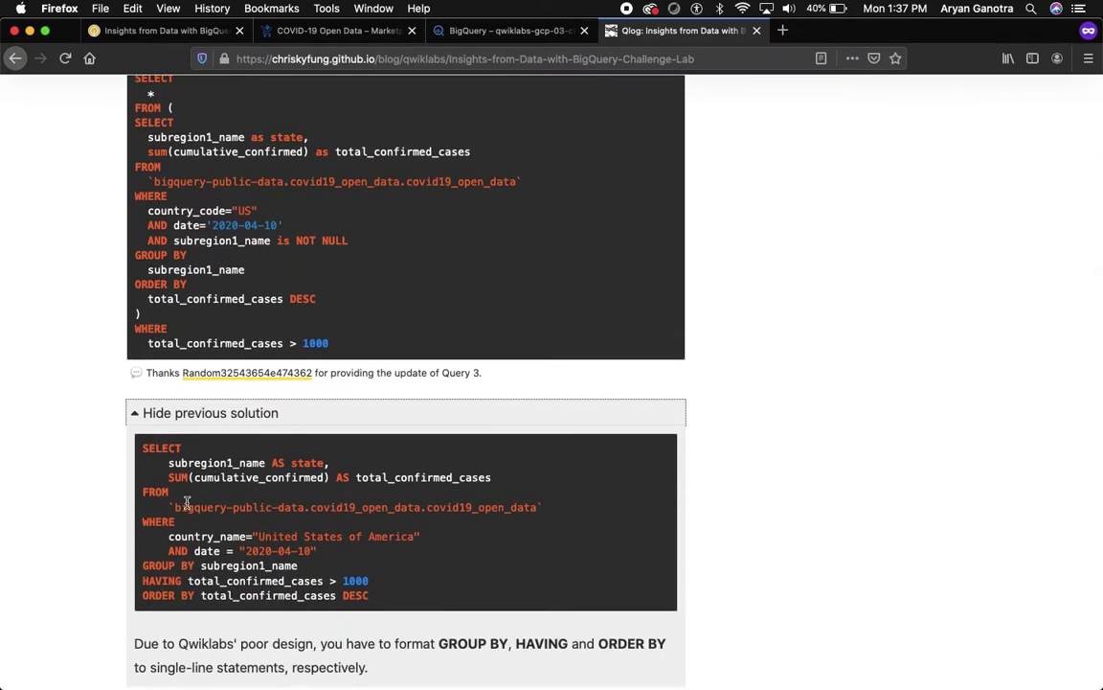
Rerun the total_confirmed_cases query in BigQuery and recheck the Identifying Hotspots progress in Qwiklabs.
click(317, 32)
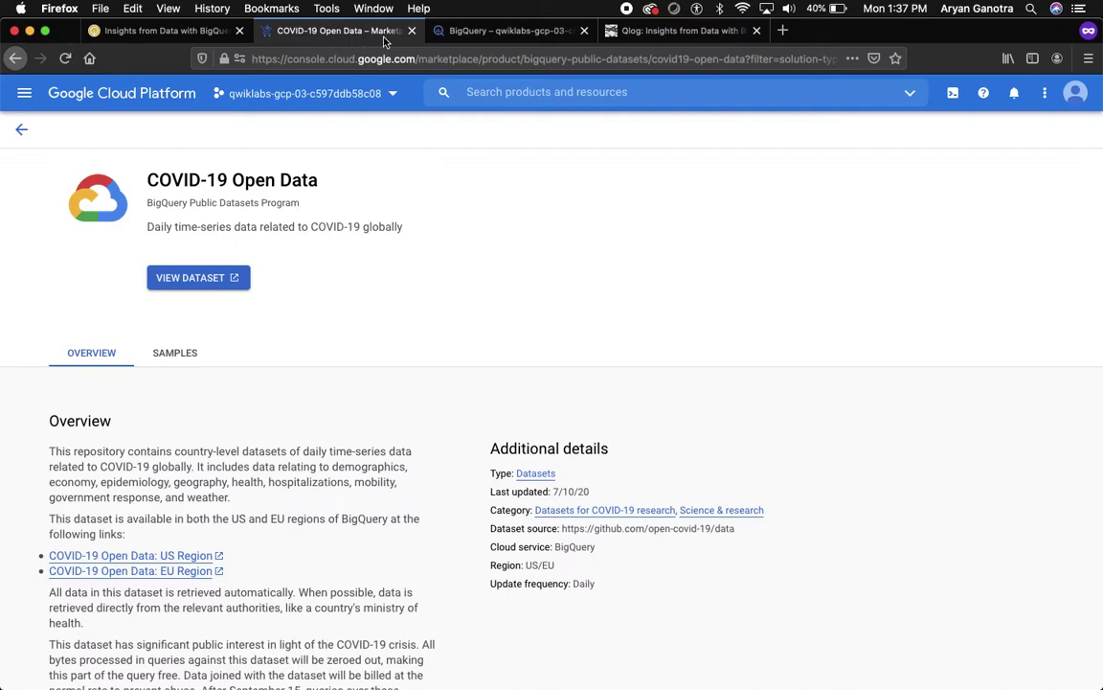
click(484, 29)
click(284, 396)
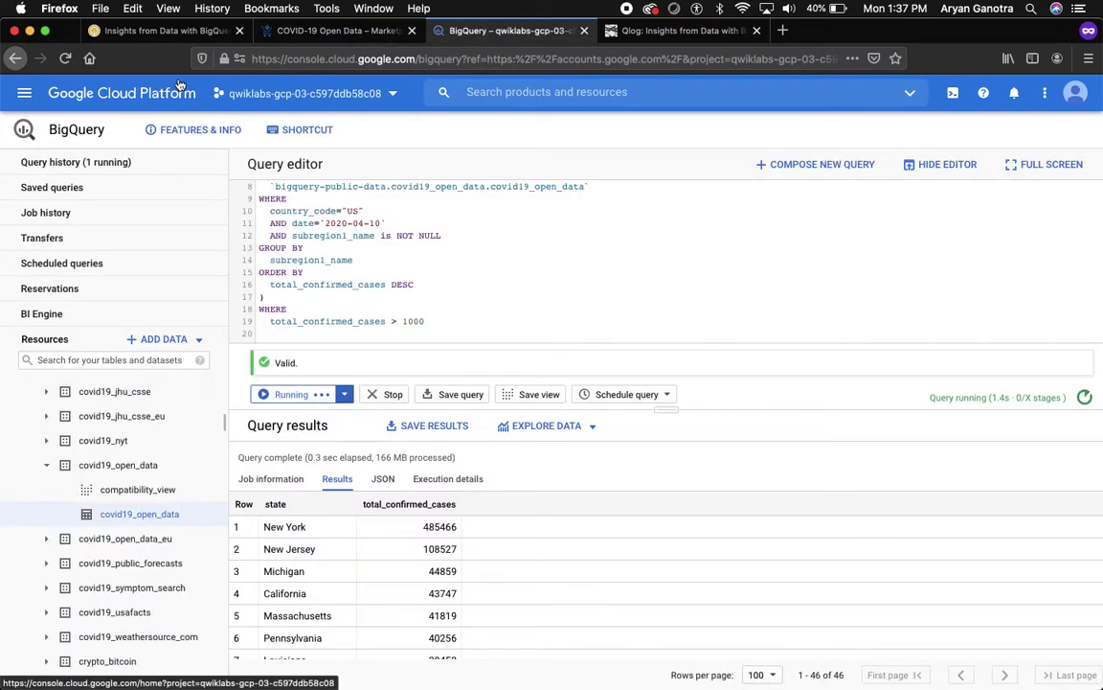
click(158, 31)
click(445, 373)
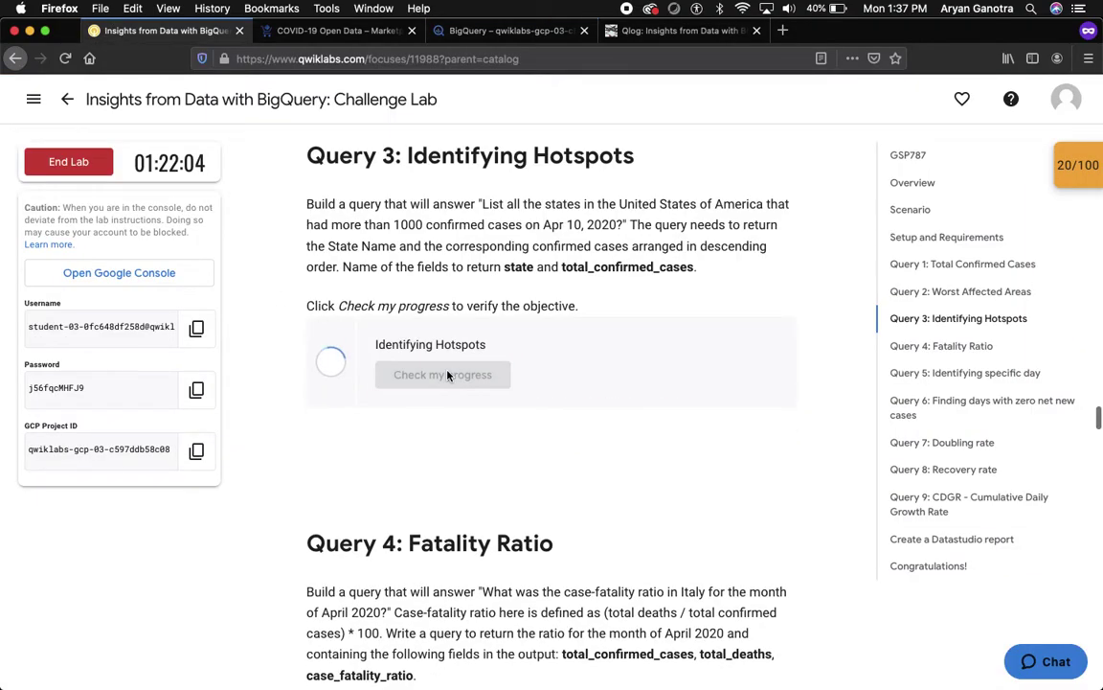
click(445, 374)
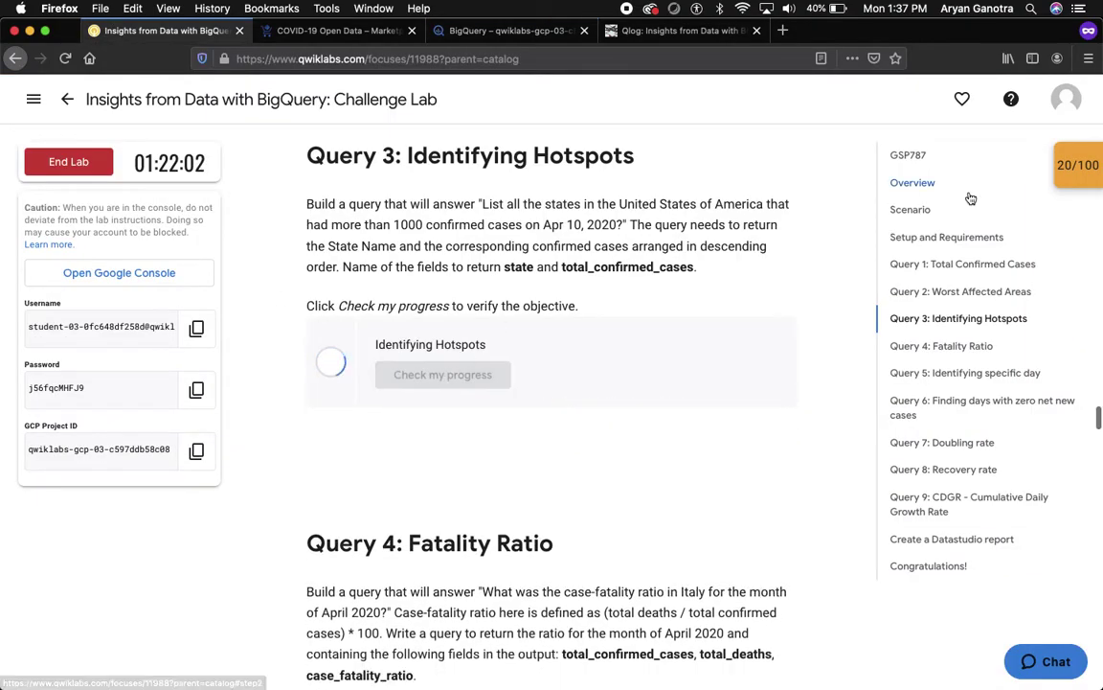
Check Identifying Hotspots from the lab's checkpoints overview, dismiss the message, and return to the guide's Query 3 solutions.
click(1078, 165)
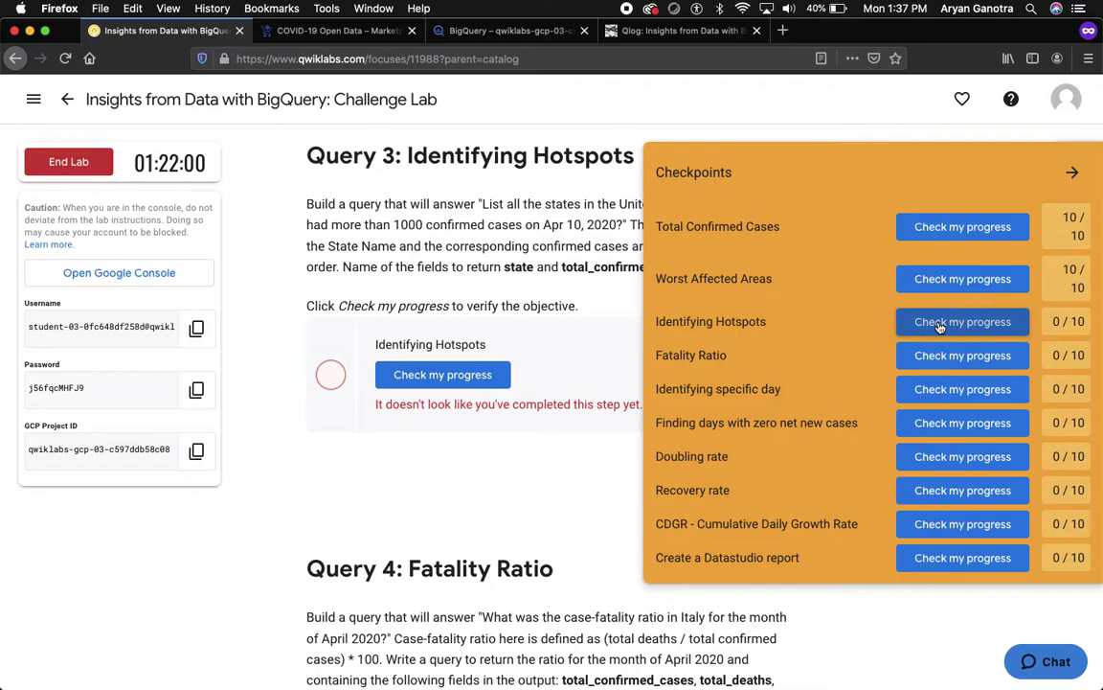
click(963, 322)
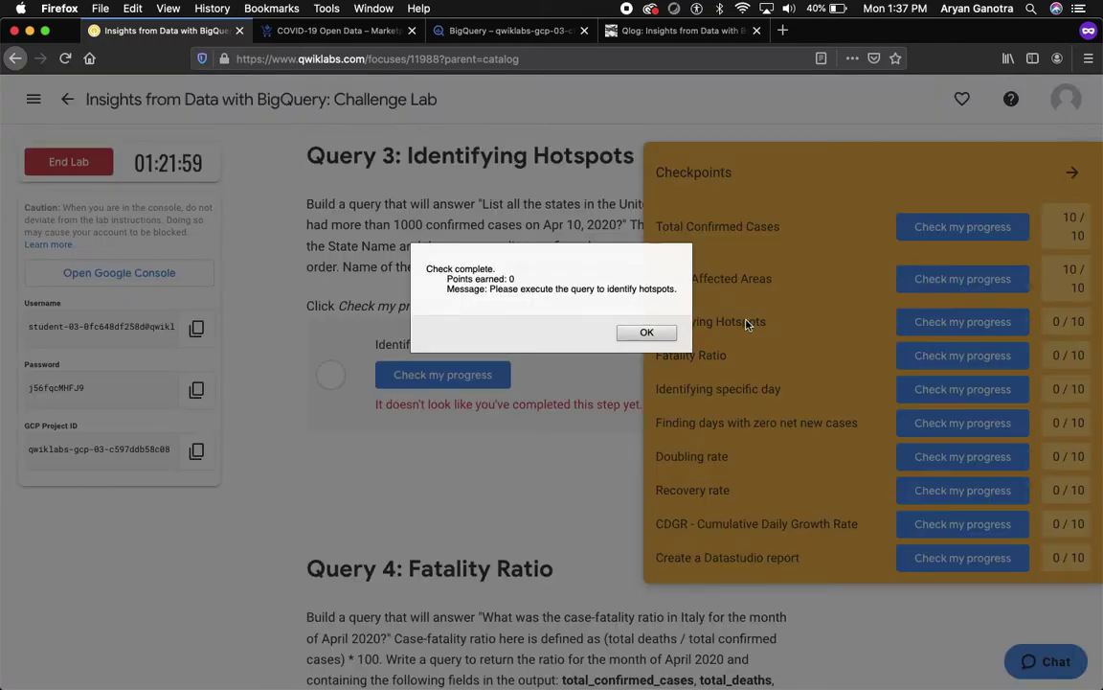
click(644, 329)
click(705, 36)
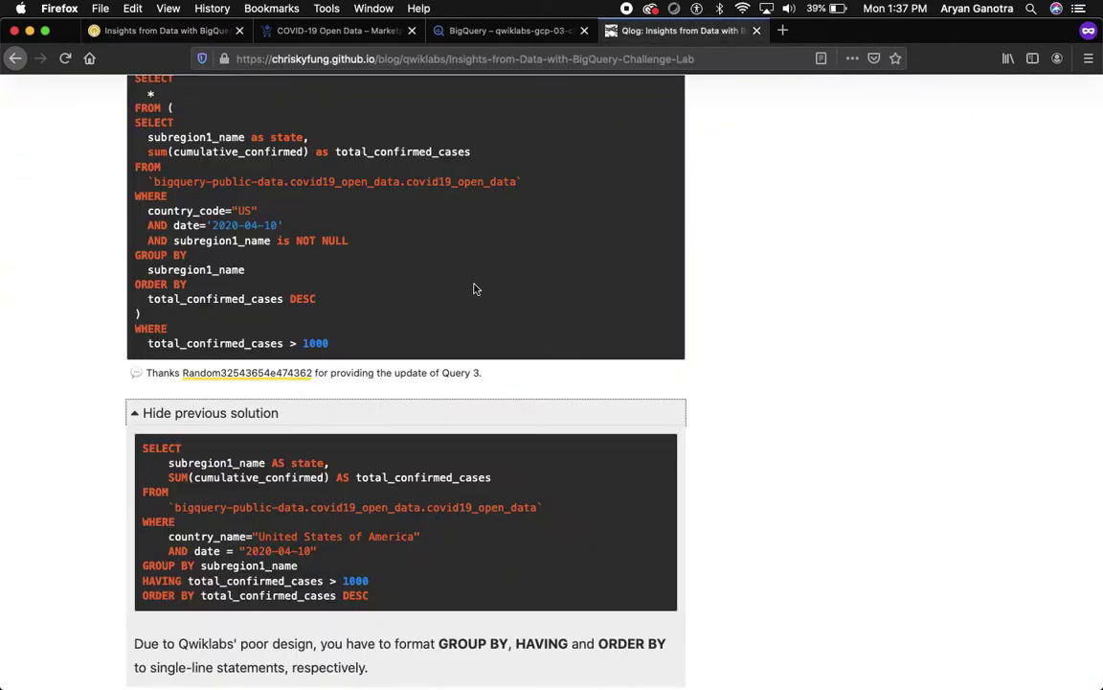
Review both Query 3 solutions in the guide and copy the previous solution, which filters on country_name="United States of America".
scroll(348, 239, down, 2)
scroll(315, 414, up, 3)
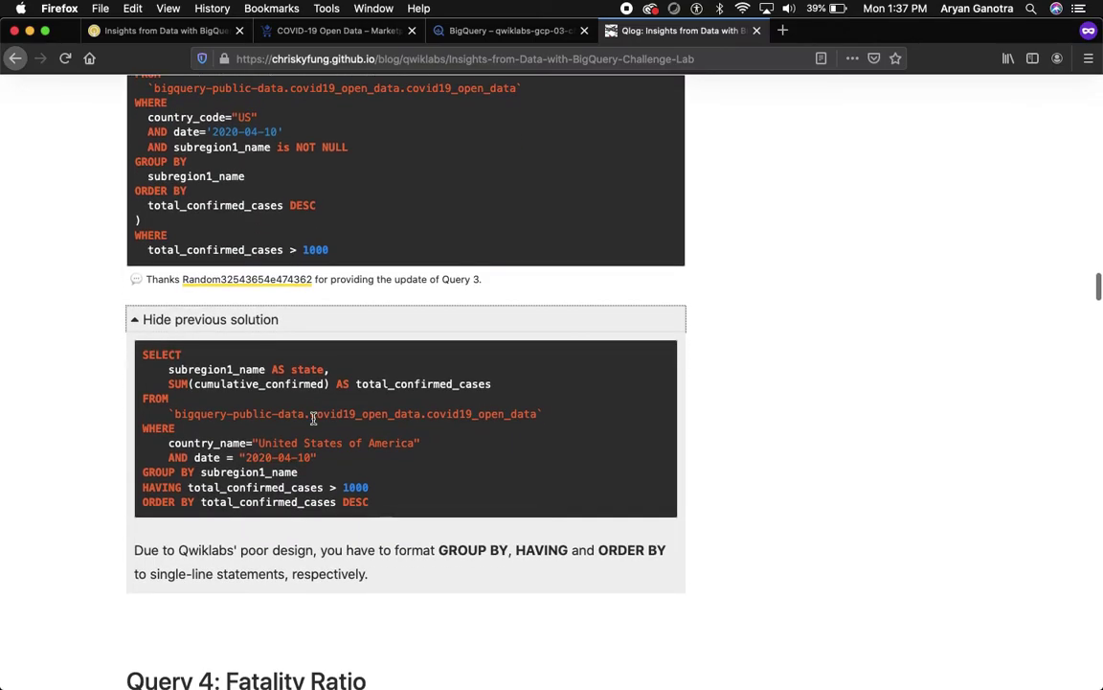
scroll(313, 425, up, 7)
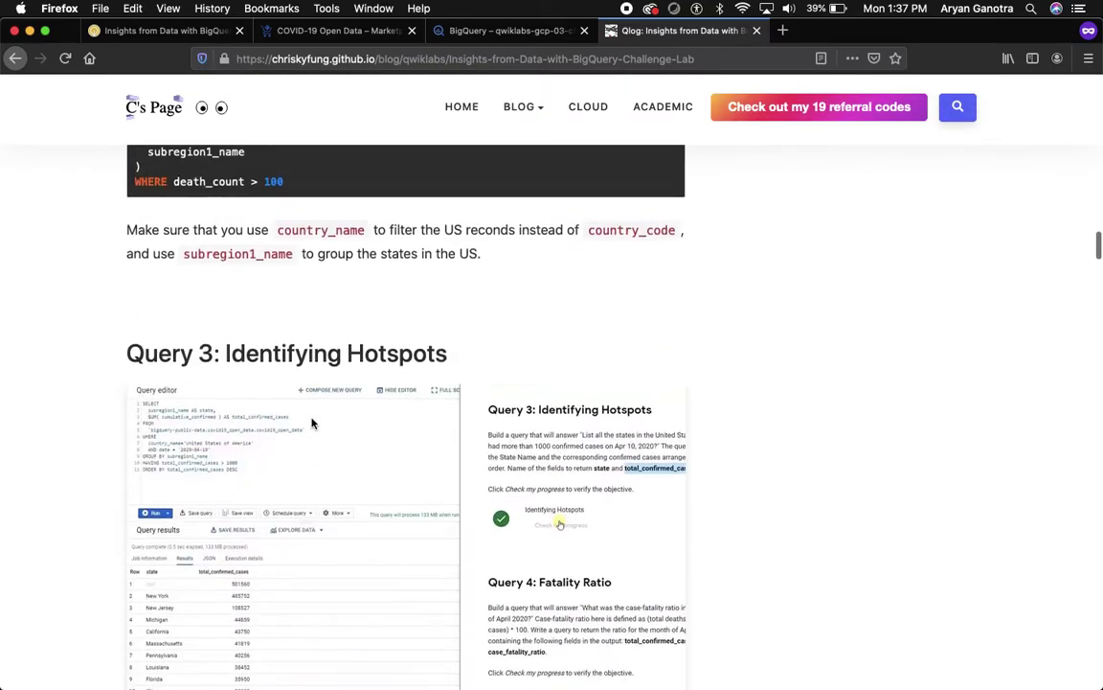
scroll(313, 424, down, 3)
scroll(311, 423, down, 7)
scroll(312, 418, up, 1)
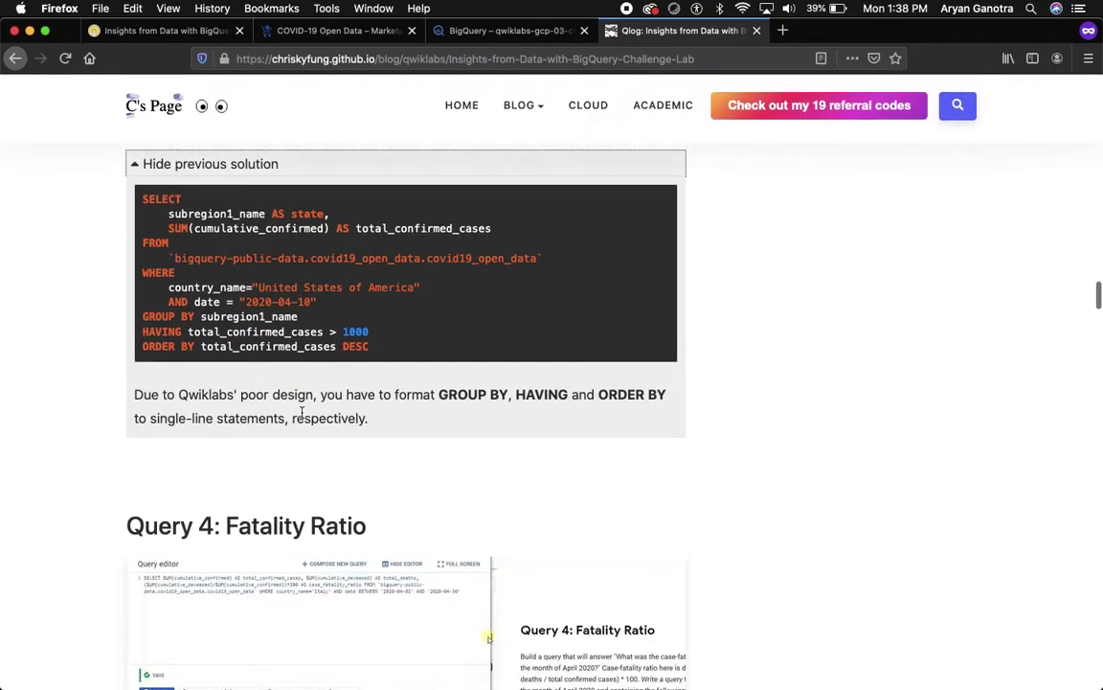
drag(142, 197, 380, 364)
key(super+c)
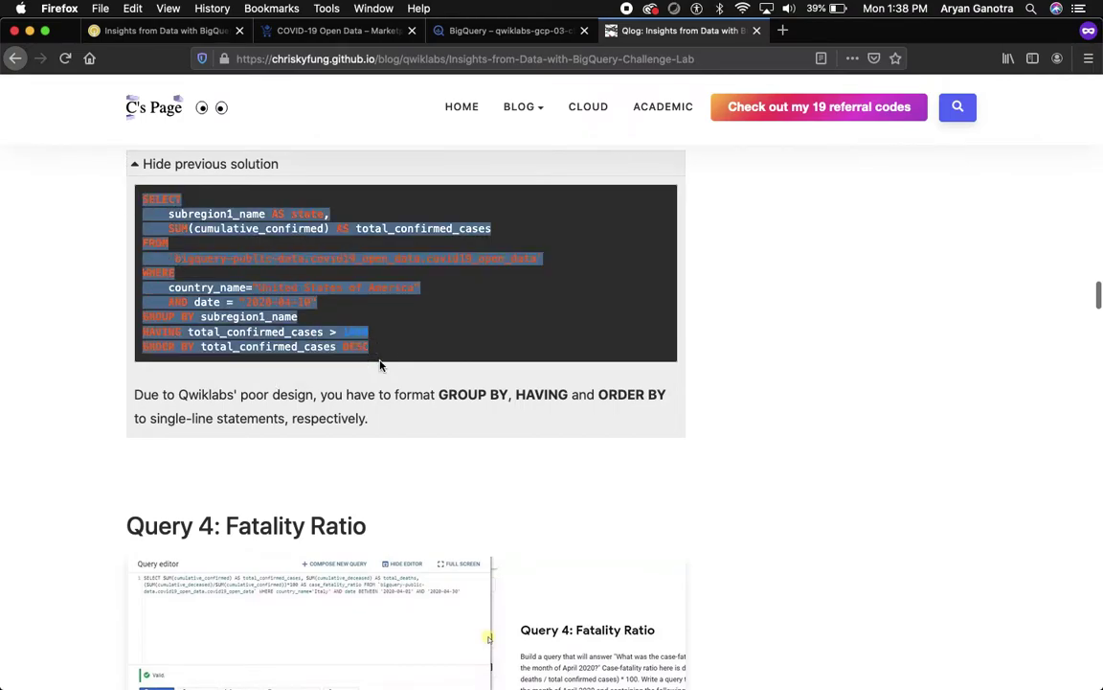
Replace the code in BigQuery's query editor with the guide's previous Query 3 solution and run it.
click(376, 34)
click(508, 30)
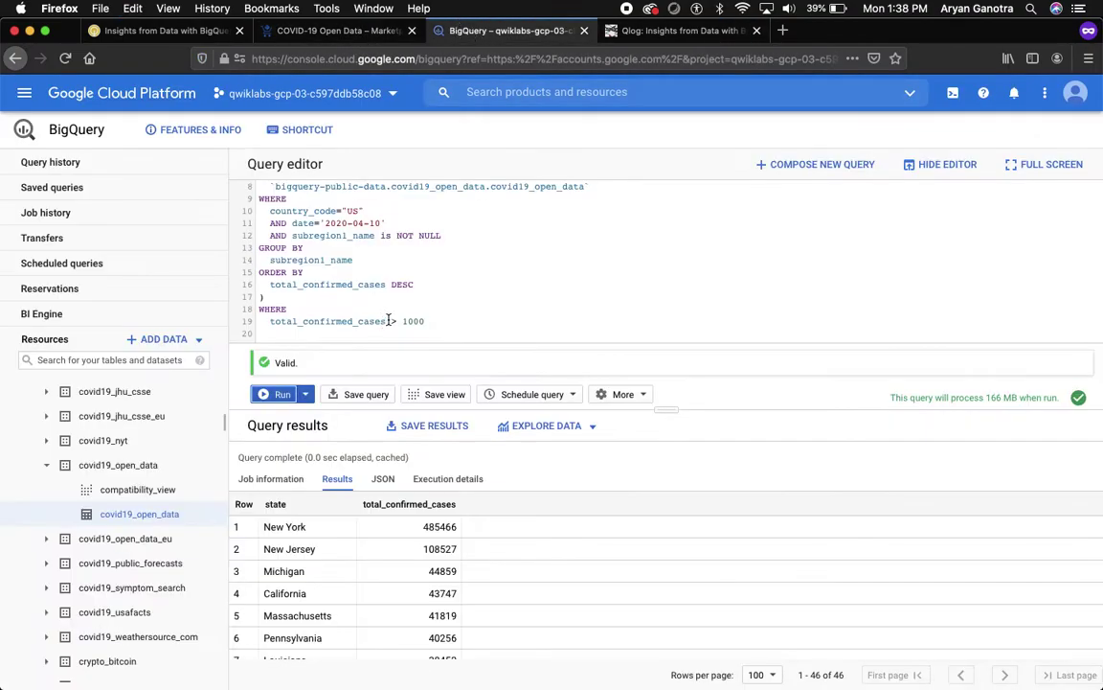
key(super+a)
key(super+v)
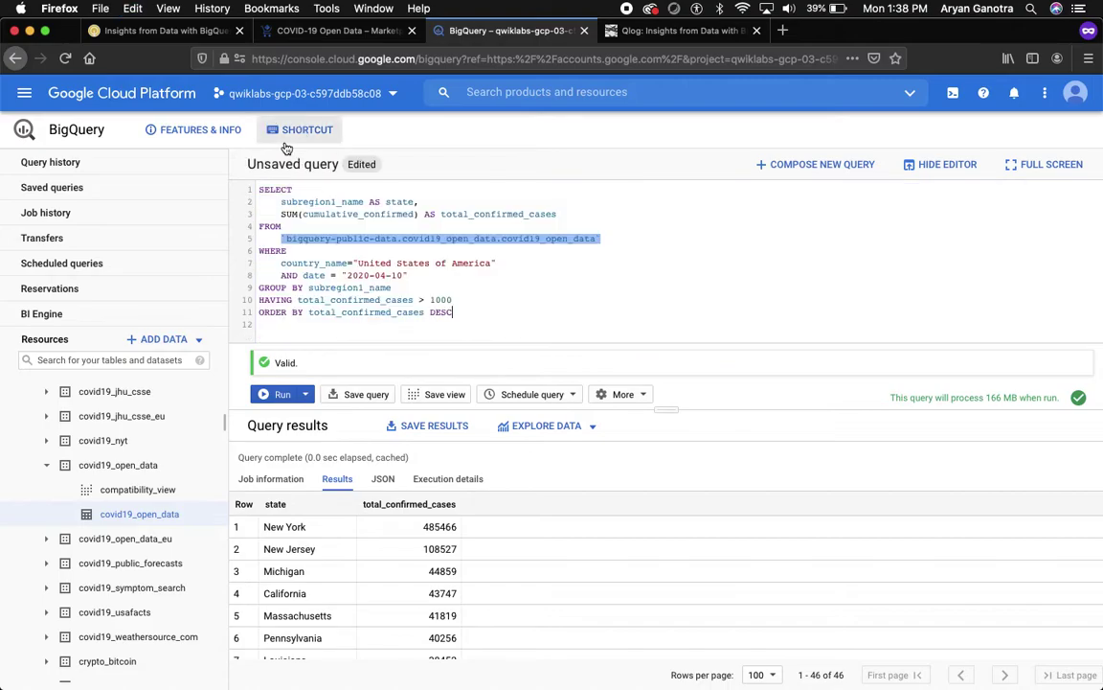
click(284, 394)
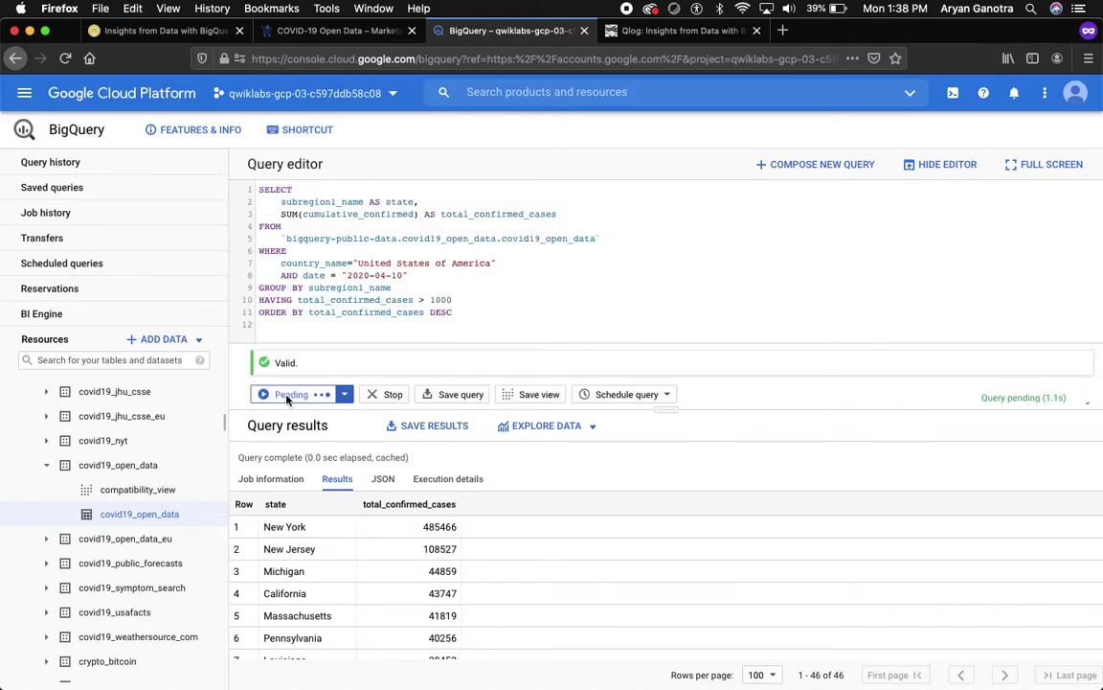
Check the Identifying Hotspots progress in Qwiklabs, collapse the checkpoints overview, and check the task again.
click(162, 30)
click(441, 373)
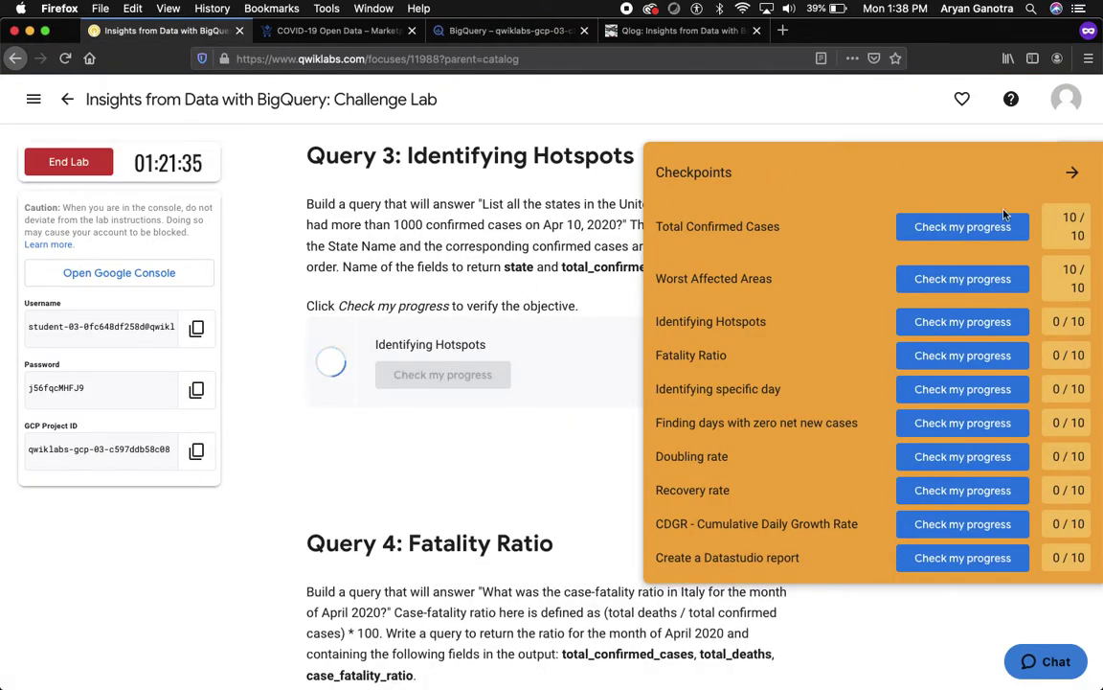
click(1072, 172)
scroll(829, 422, down, 1)
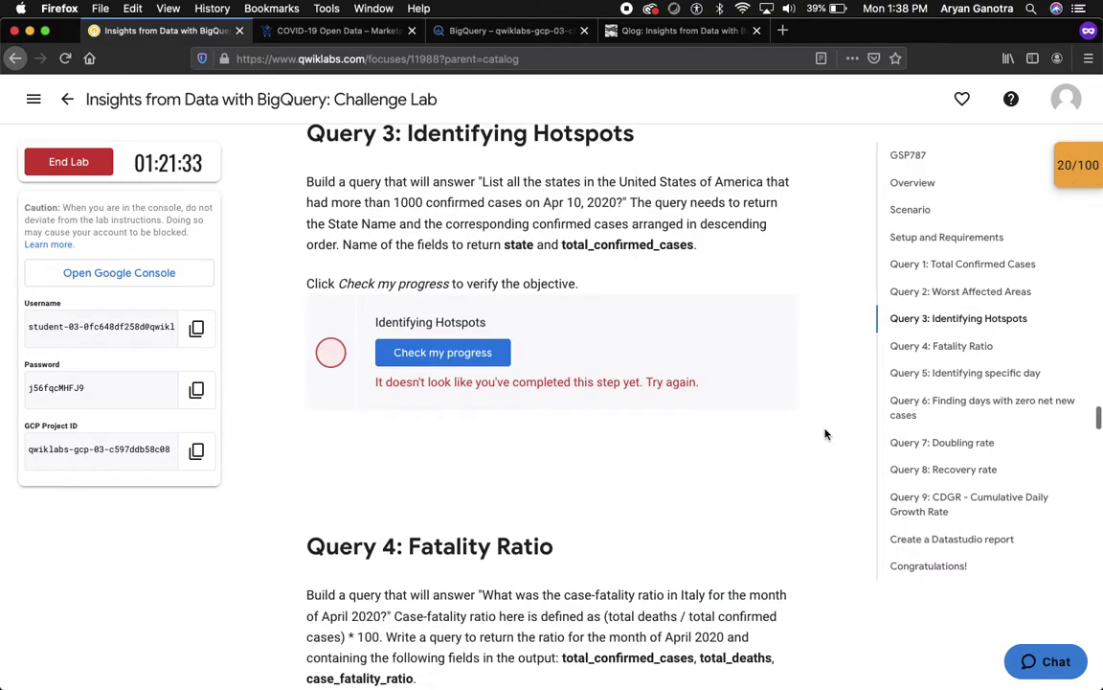
click(484, 354)
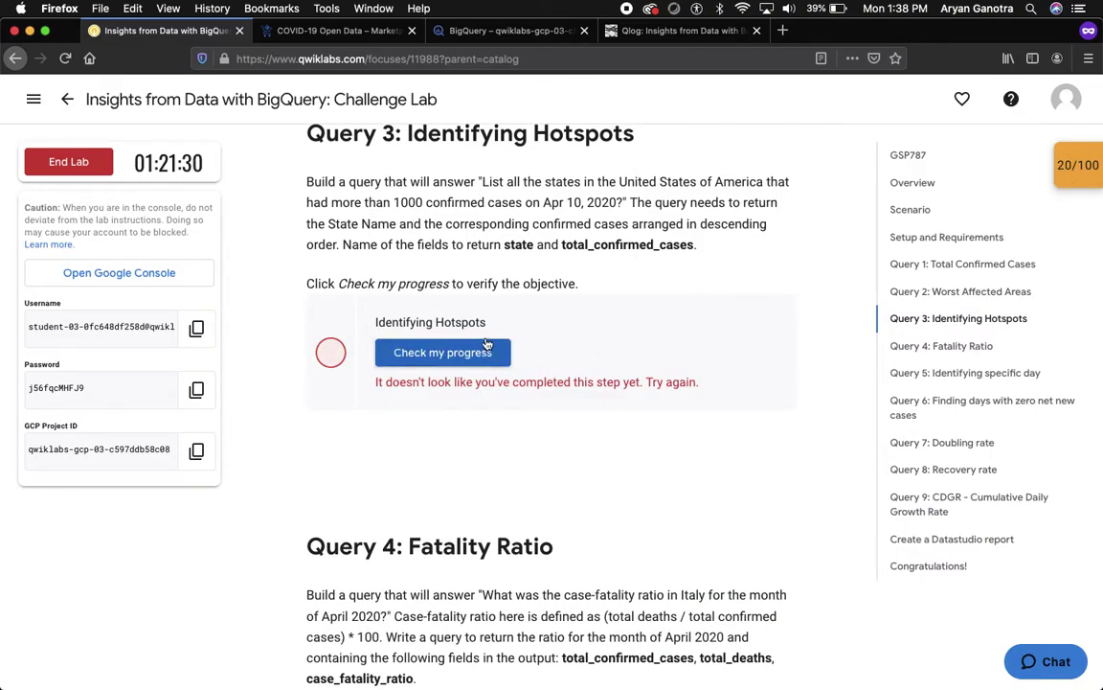
Copy the updated Query 3 code, which filters on country_code="US" and non-null subregion1_name, from the guide.
click(659, 30)
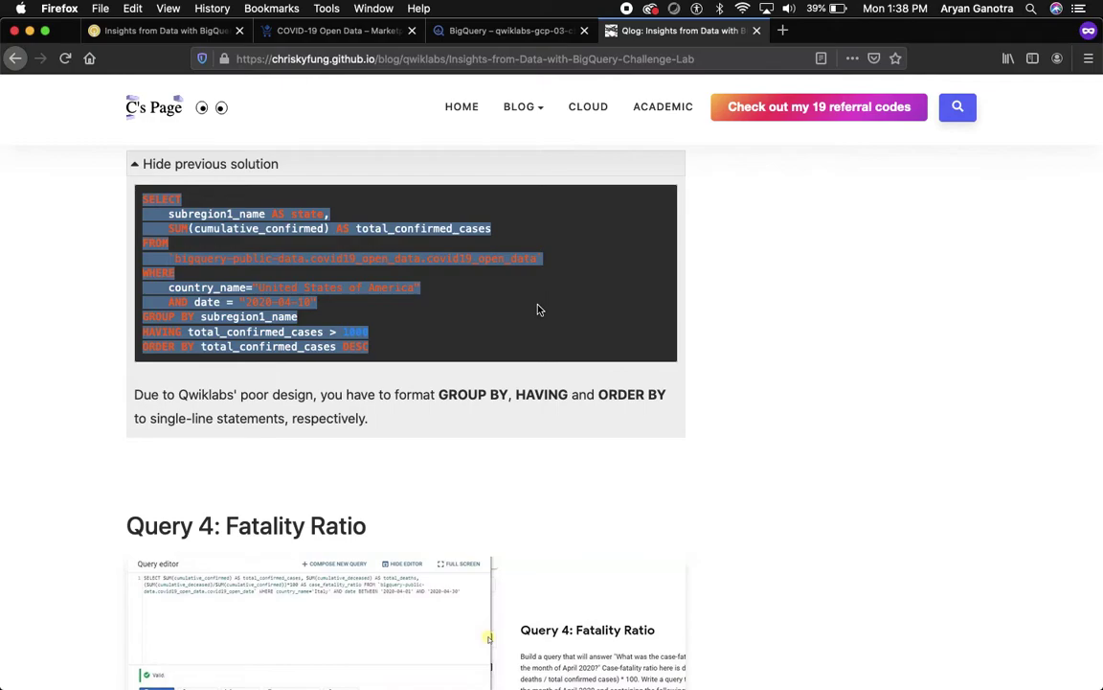
scroll(537, 307, up, 8)
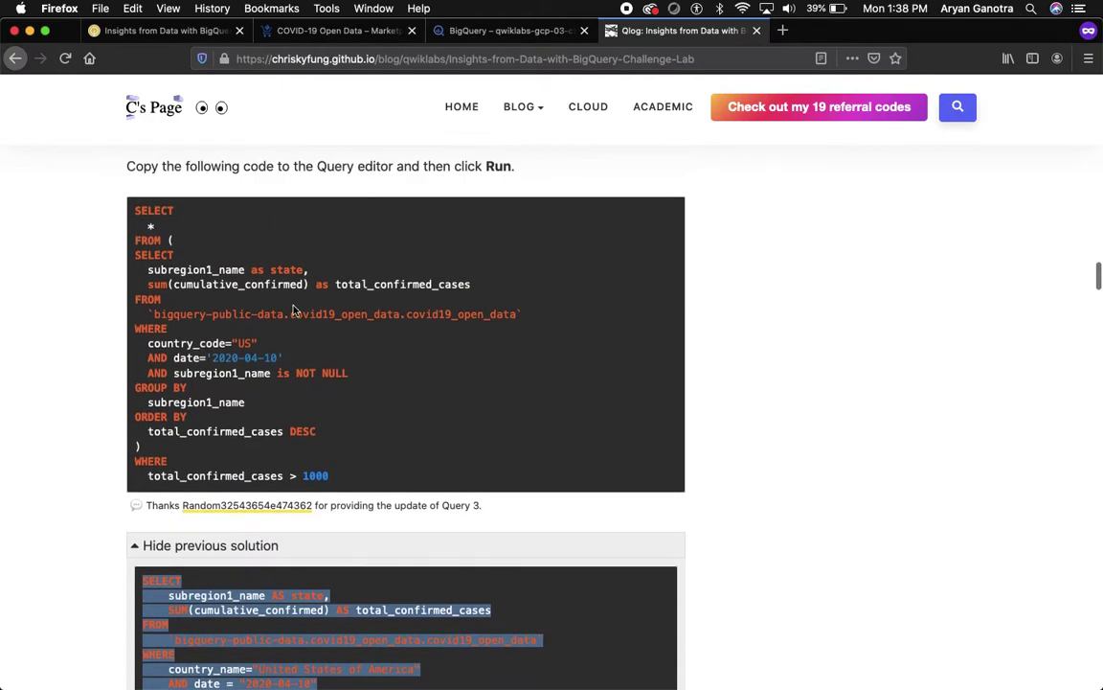
click(268, 280)
drag(124, 191, 349, 492)
scroll(348, 493, up, 4)
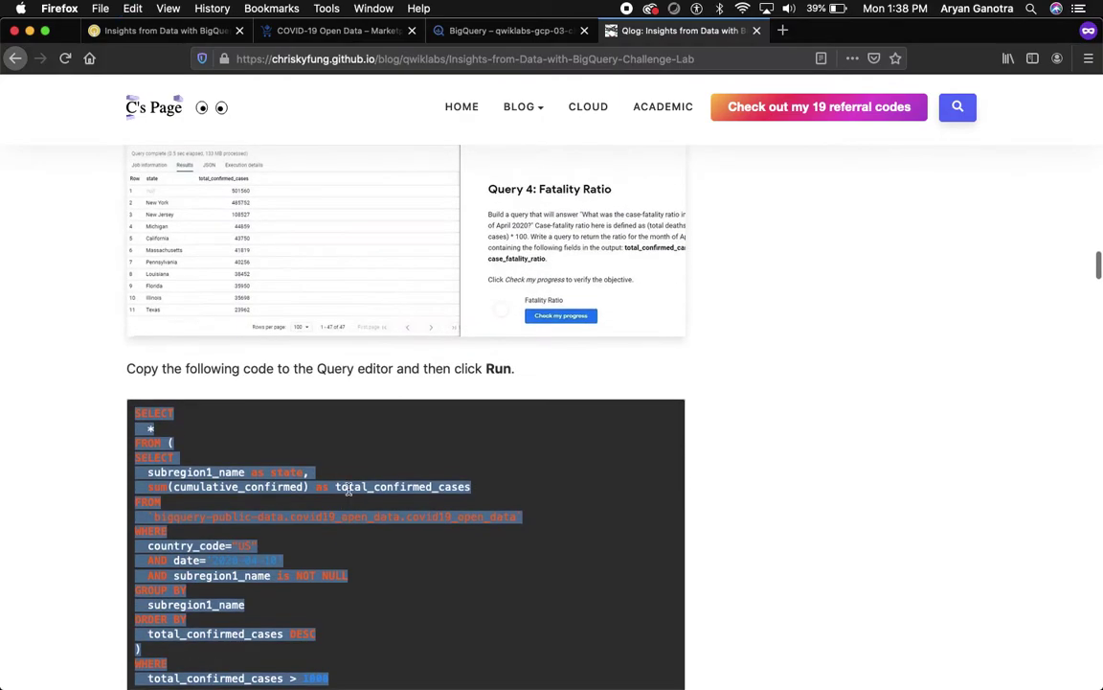
Replace the BigQuery editor's code with the updated Query 3 solution and run it twice.
click(340, 38)
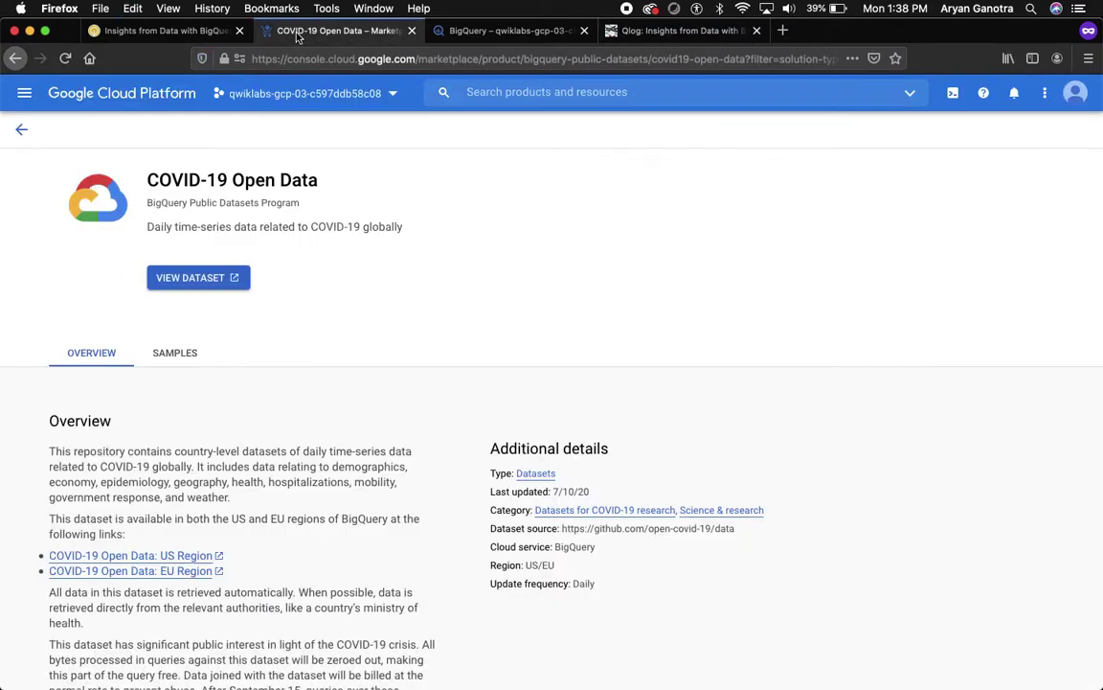
click(161, 31)
click(507, 31)
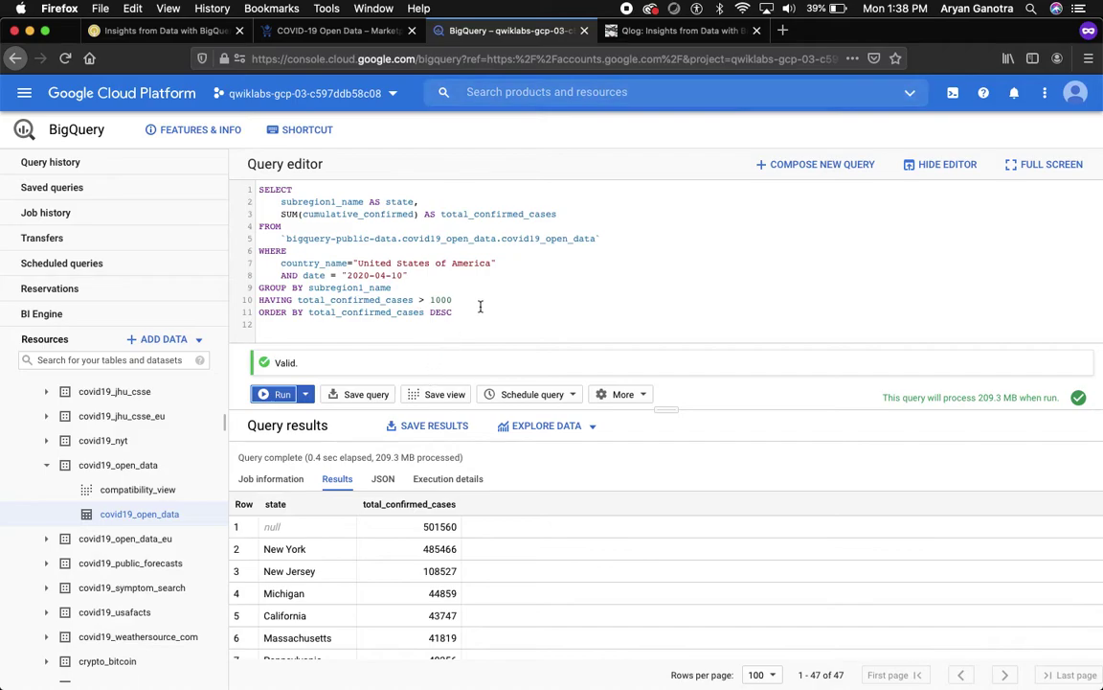
drag(431, 323, 330, 238)
key(super+a)
key(super+v)
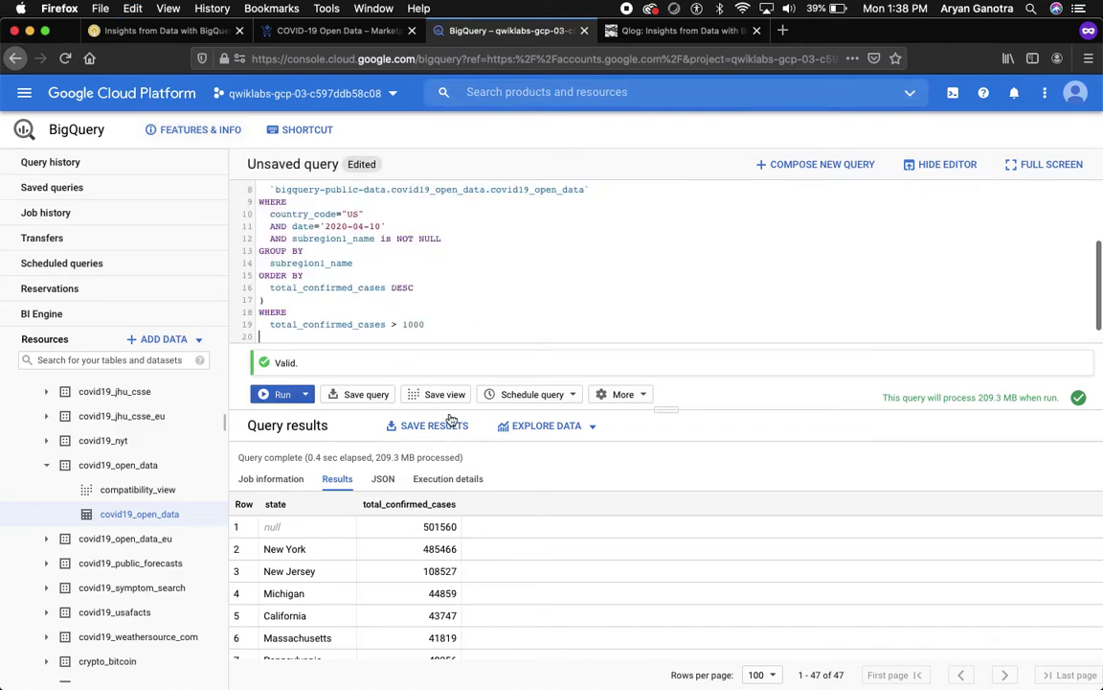
click(276, 394)
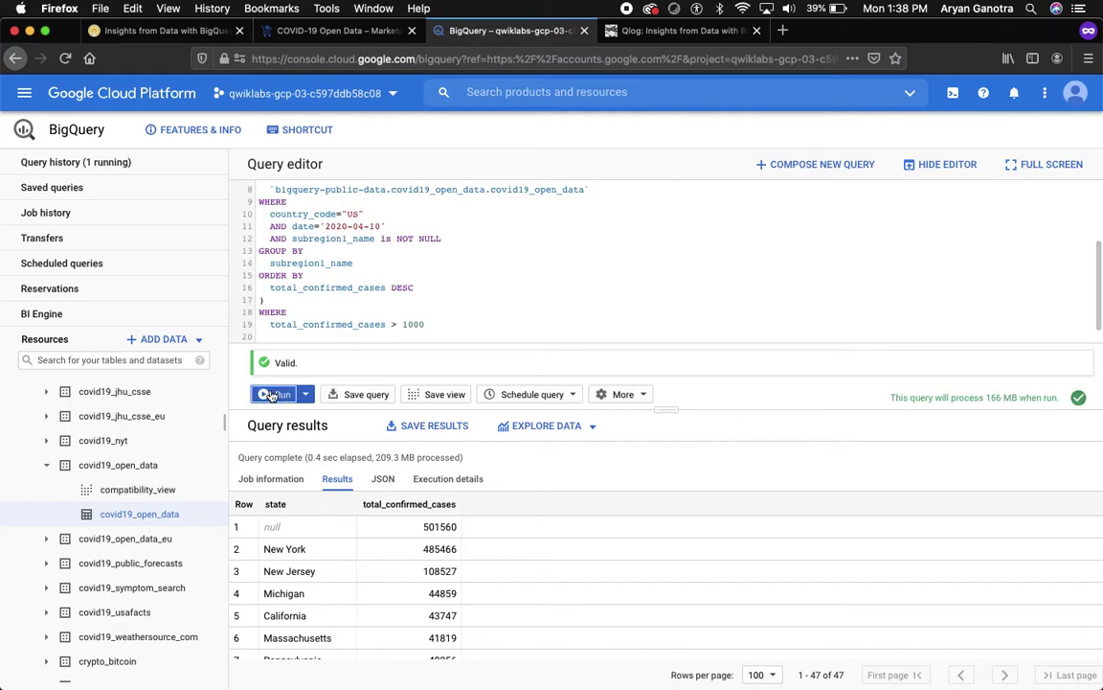
click(273, 395)
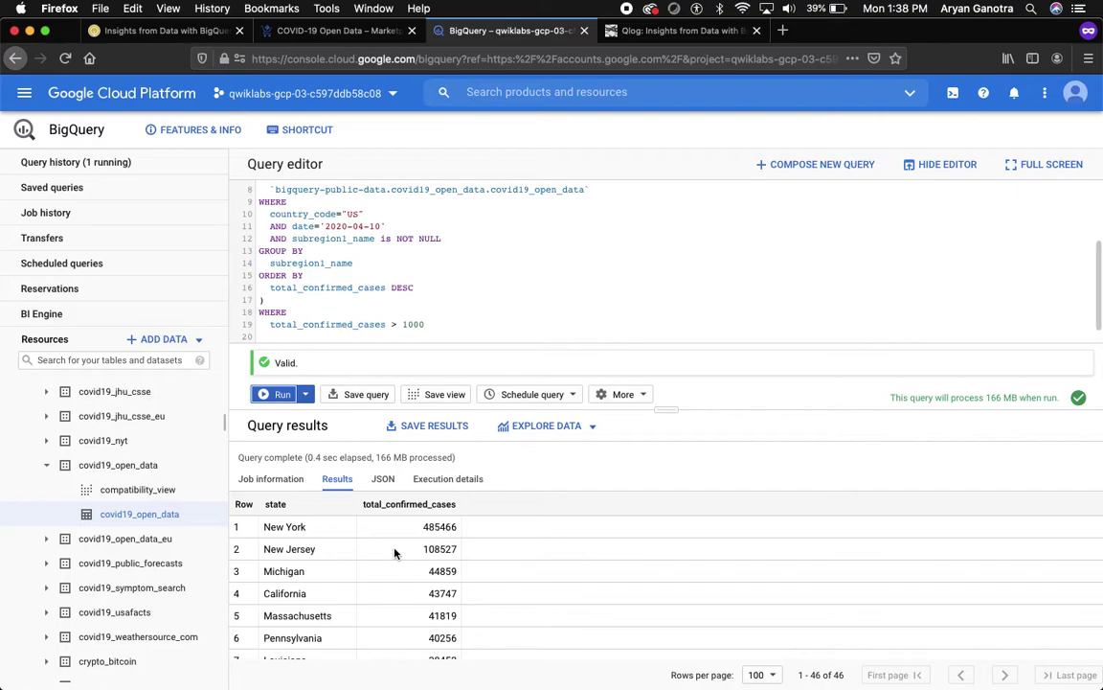
Look through the states in the query results, and recheck the Identifying Hotspots progress in Qwiklabs.
scroll(394, 553, down, 10)
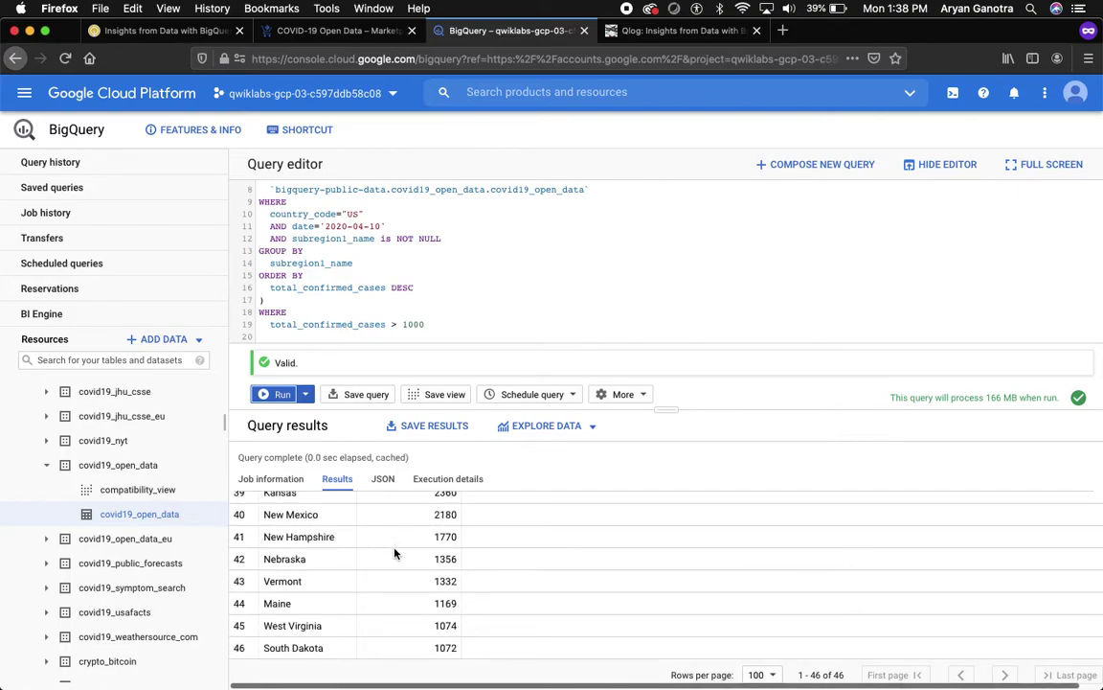
click(163, 31)
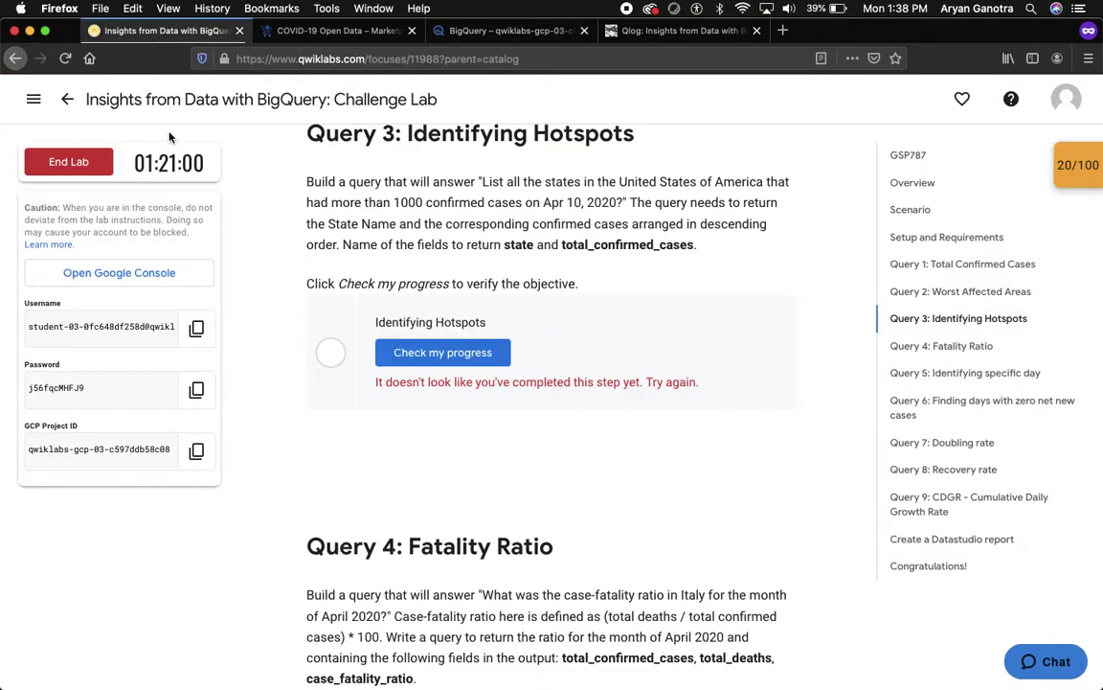
click(443, 352)
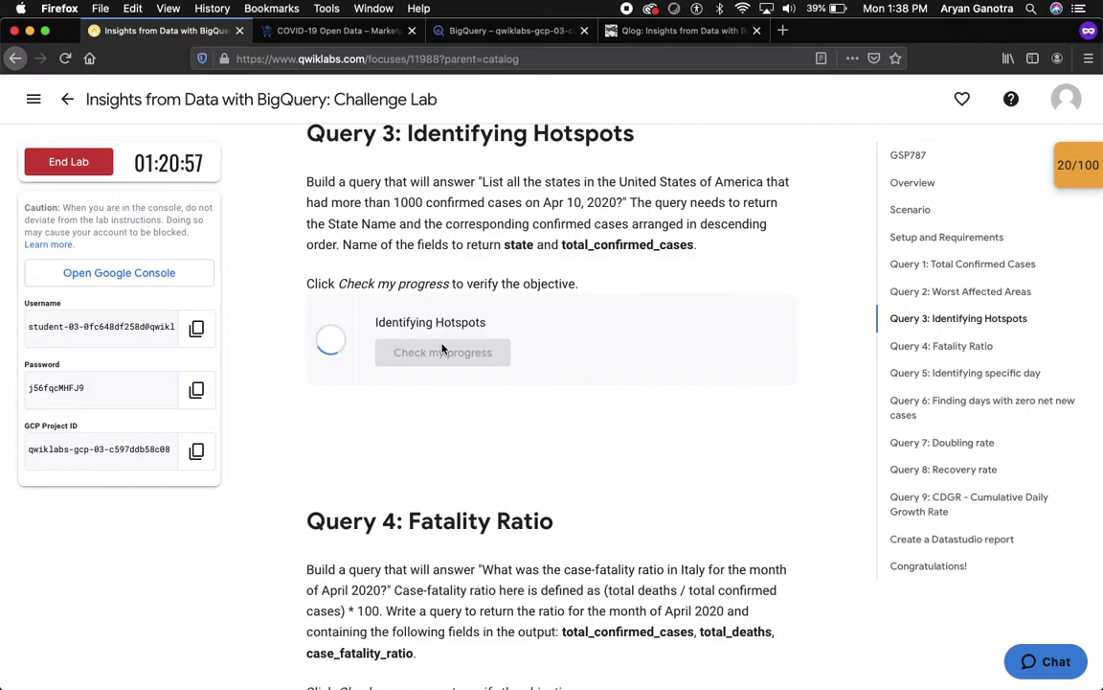
scroll(443, 347, down, 5)
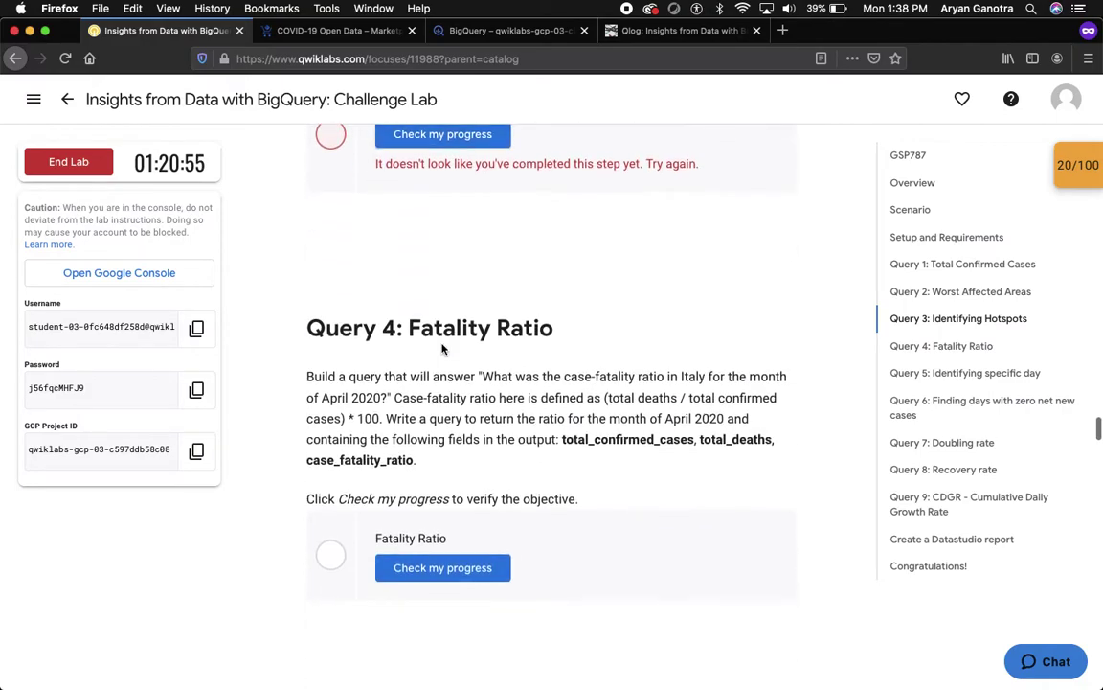
Copy the Query 4: Fatality Ratio code for Italy, 2020-04-01 to 2020-04-30, from the guide.
click(479, 30)
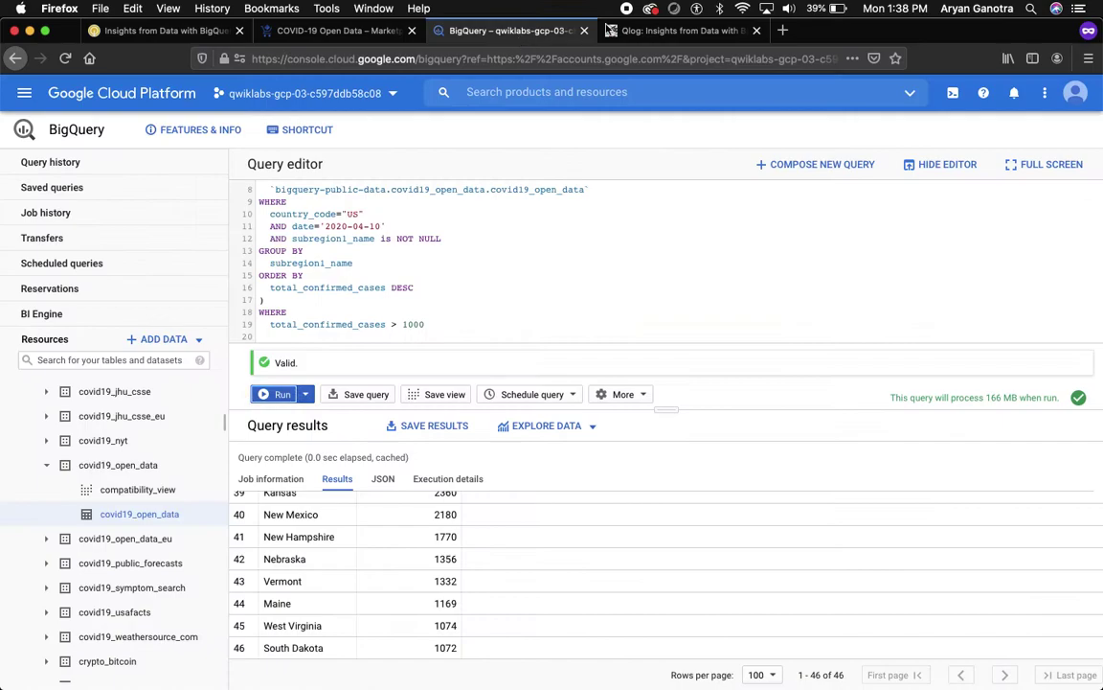
click(675, 30)
scroll(492, 377, up, 5)
scroll(493, 376, down, 1)
scroll(492, 377, up, 1)
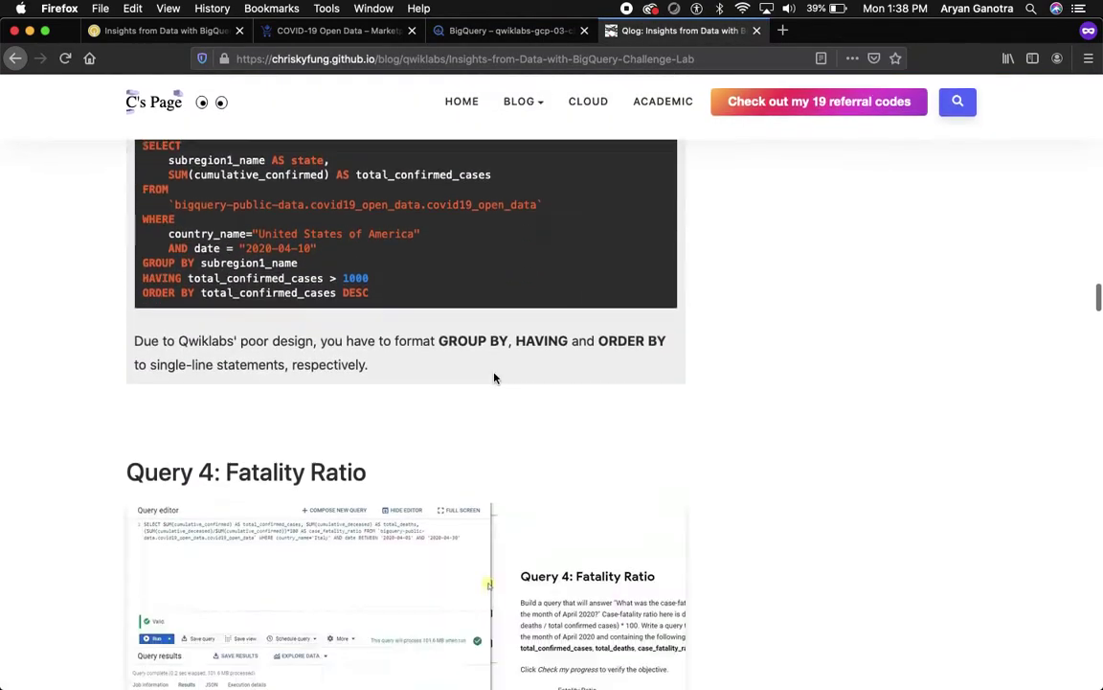
scroll(492, 377, down, 8)
scroll(494, 376, down, 1)
drag(135, 287, 581, 364)
key(super+c)
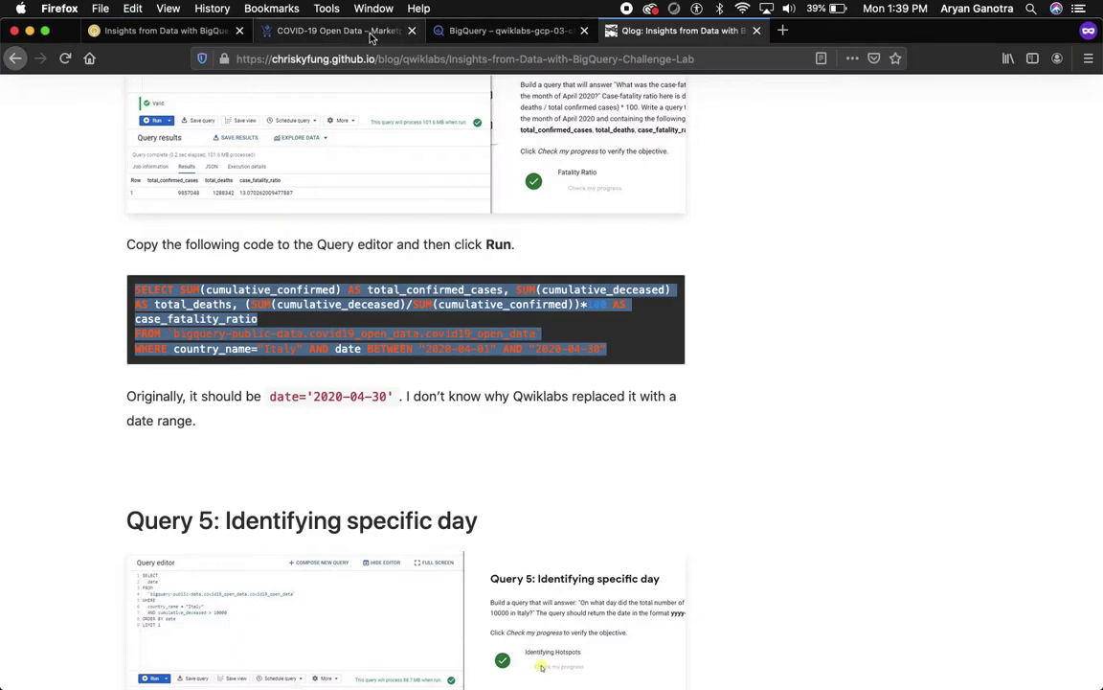
Close the COVID-19 Open Data marketplace page, and run the copied fatality ratio code as a new BigQuery query.
click(336, 31)
click(411, 31)
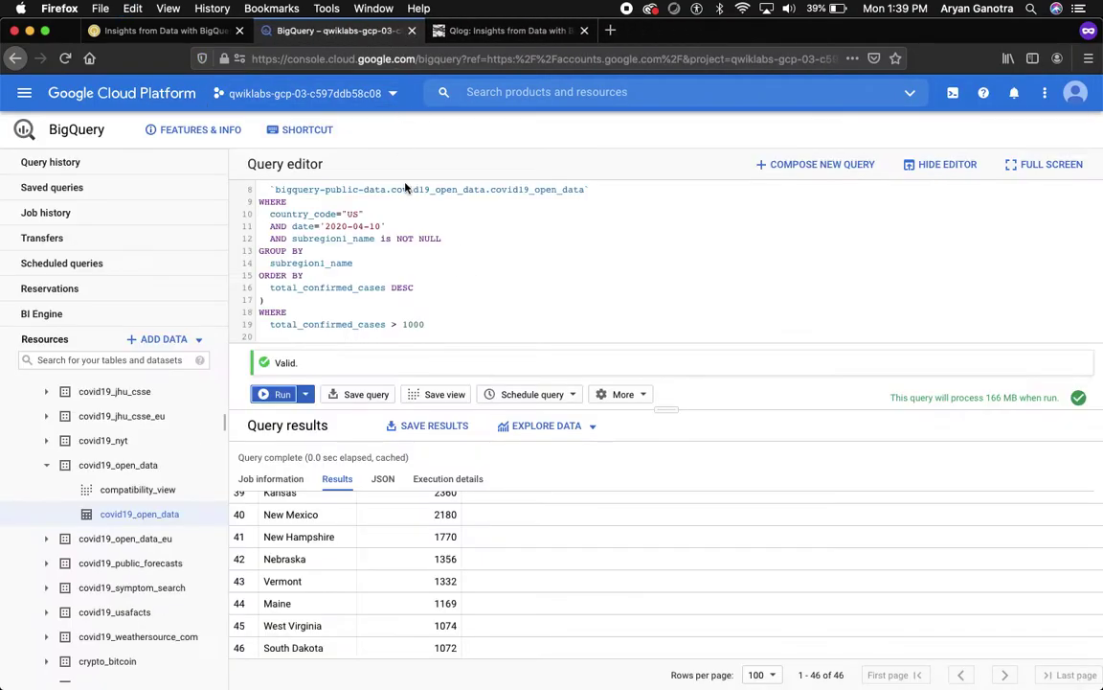
click(827, 170)
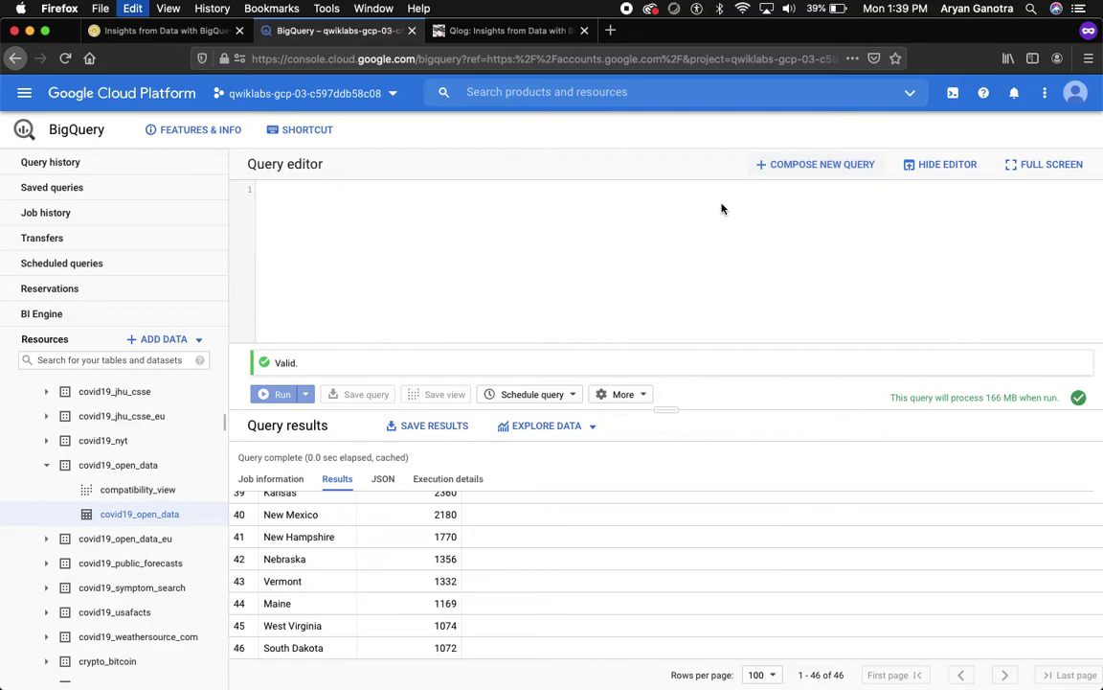
key(super+v)
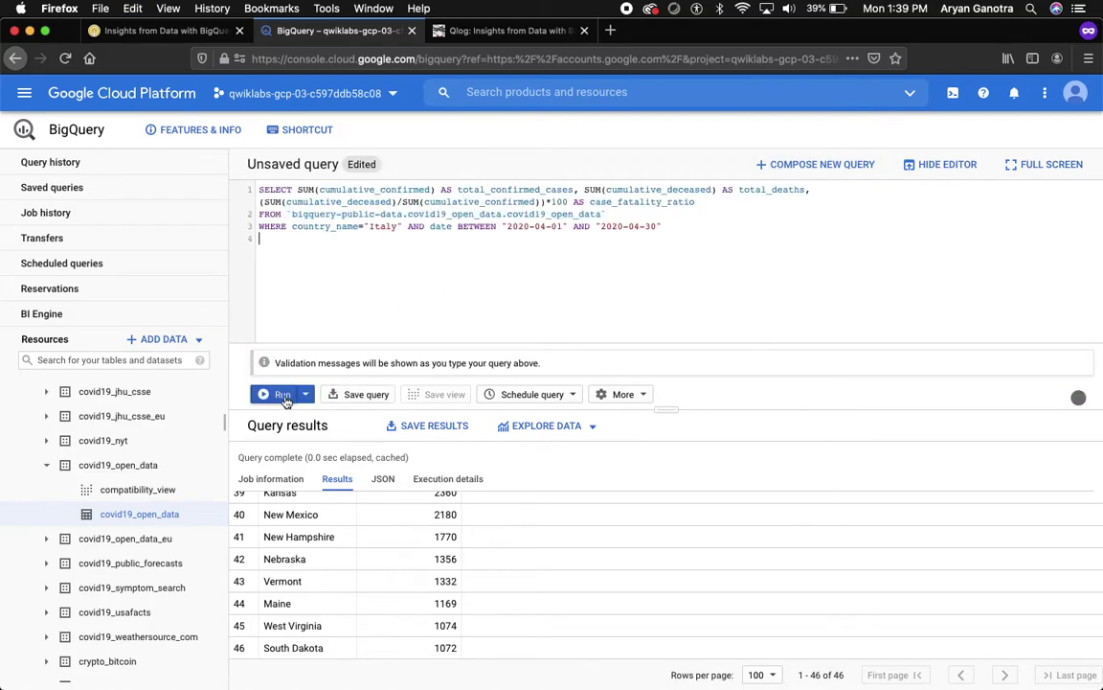
click(269, 398)
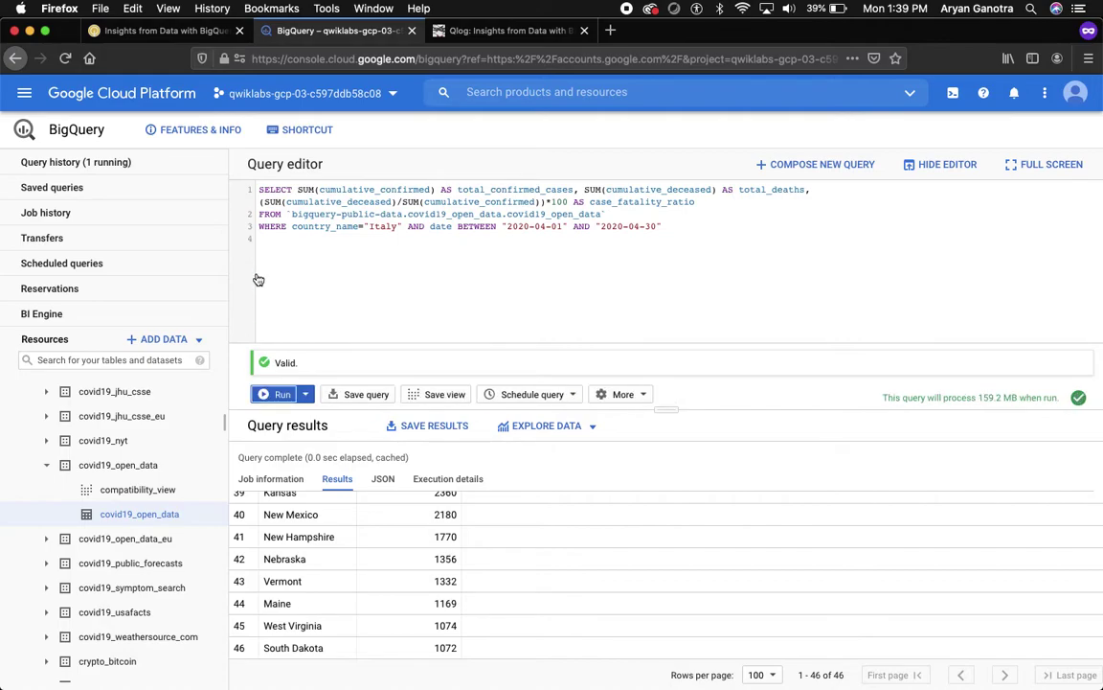
Check the Fatality Ratio progress in Qwiklabs and view the Query 5: Identifying specific day task.
click(167, 31)
click(431, 403)
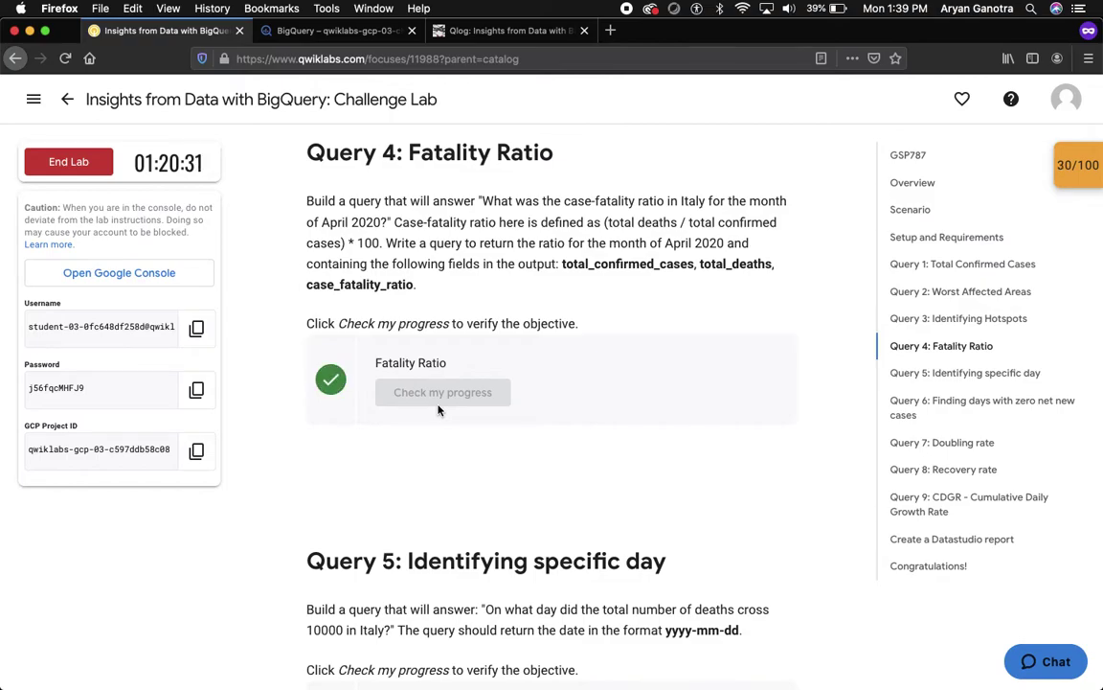
scroll(438, 412, down, 5)
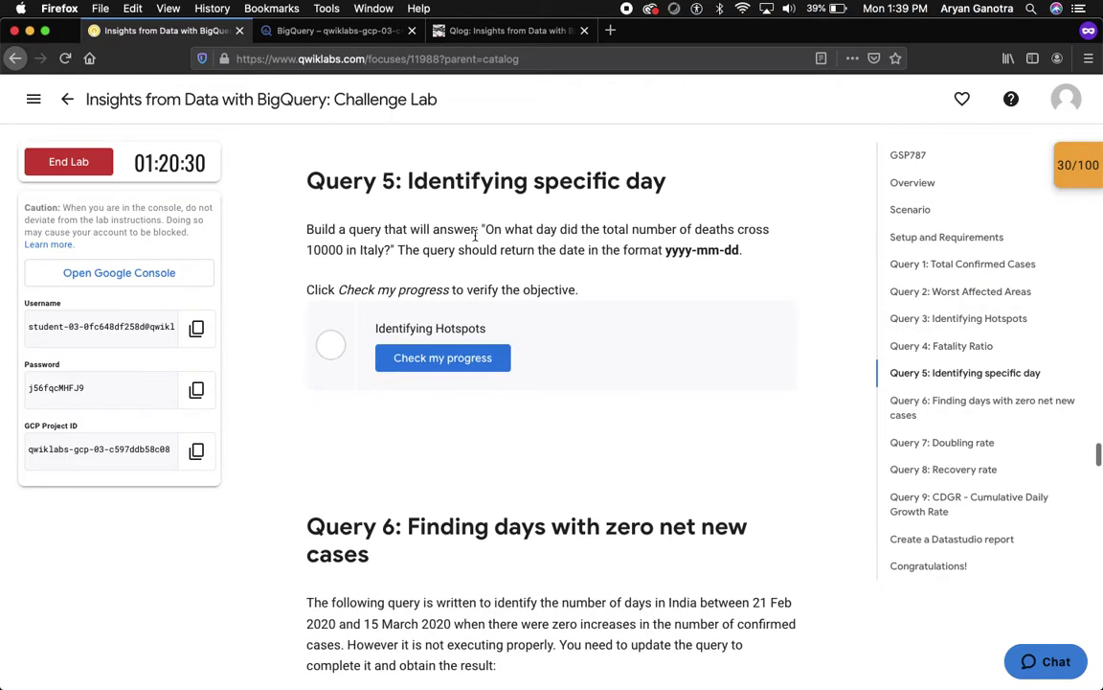
Copy the Query 5: Identifying specific day code for Italy, cumulative_deceased > 10000, from the guide.
click(501, 31)
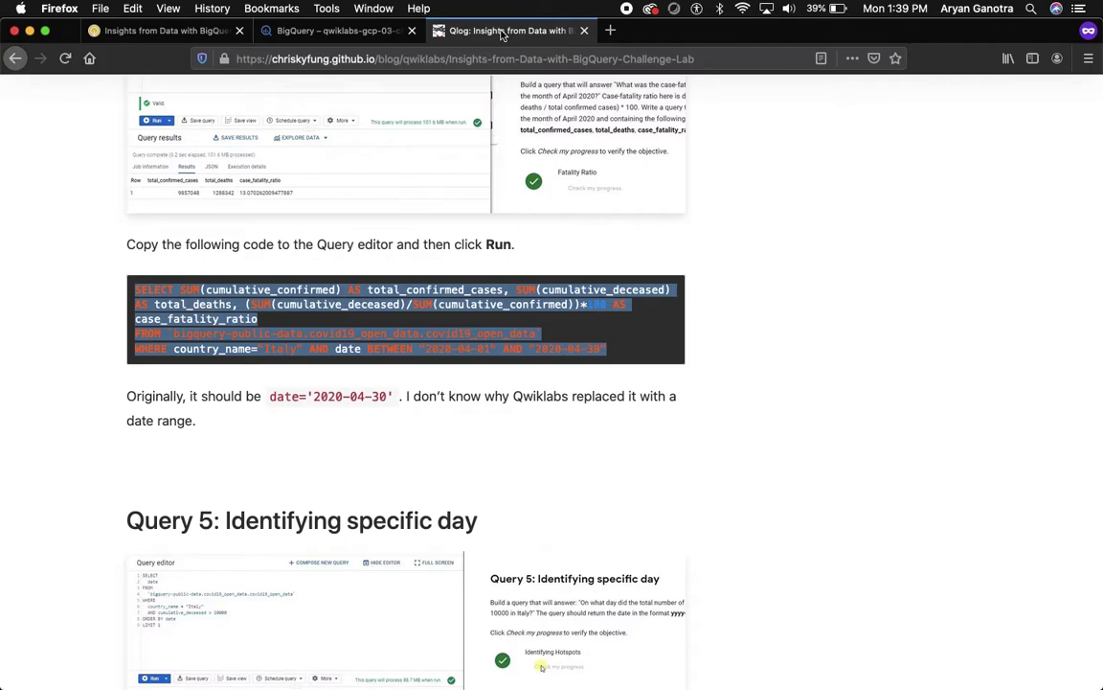
scroll(431, 321, down, 5)
drag(135, 291, 283, 413)
key(ctrl+c)
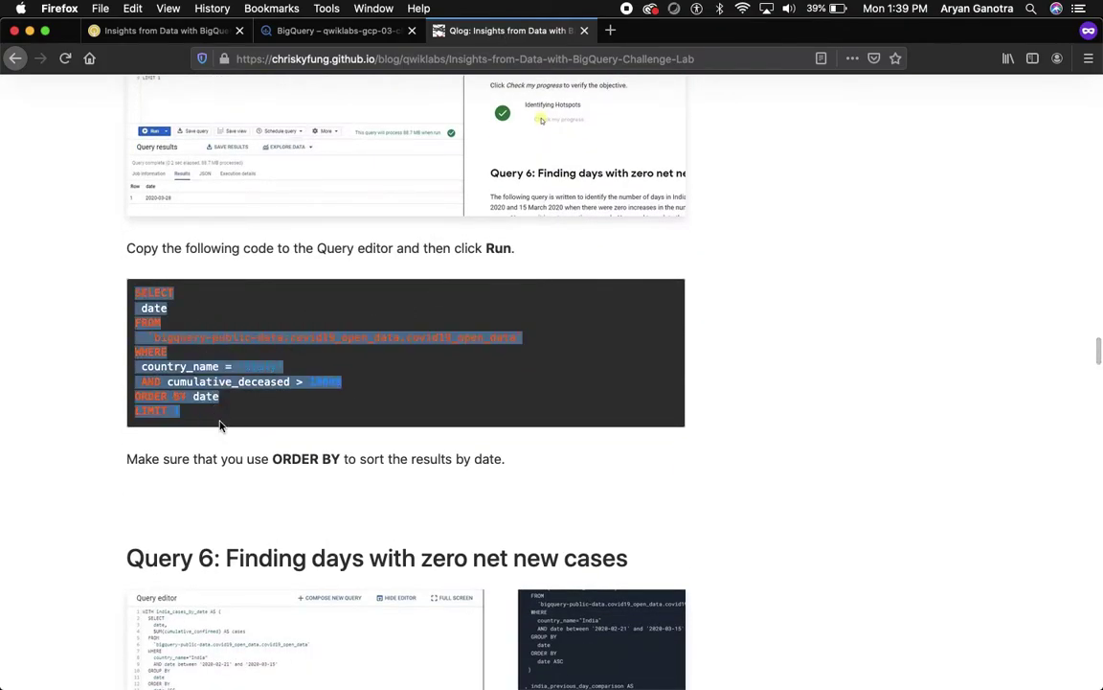
Run the copied Italy deaths date code as a new BigQuery query.
click(289, 37)
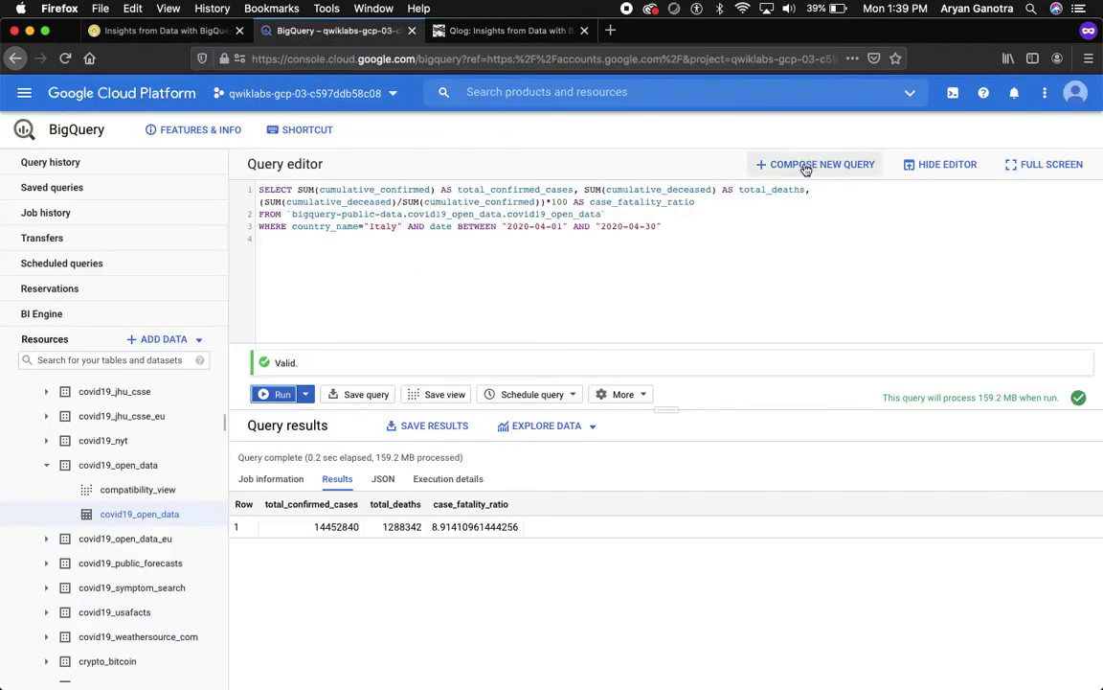
click(791, 164)
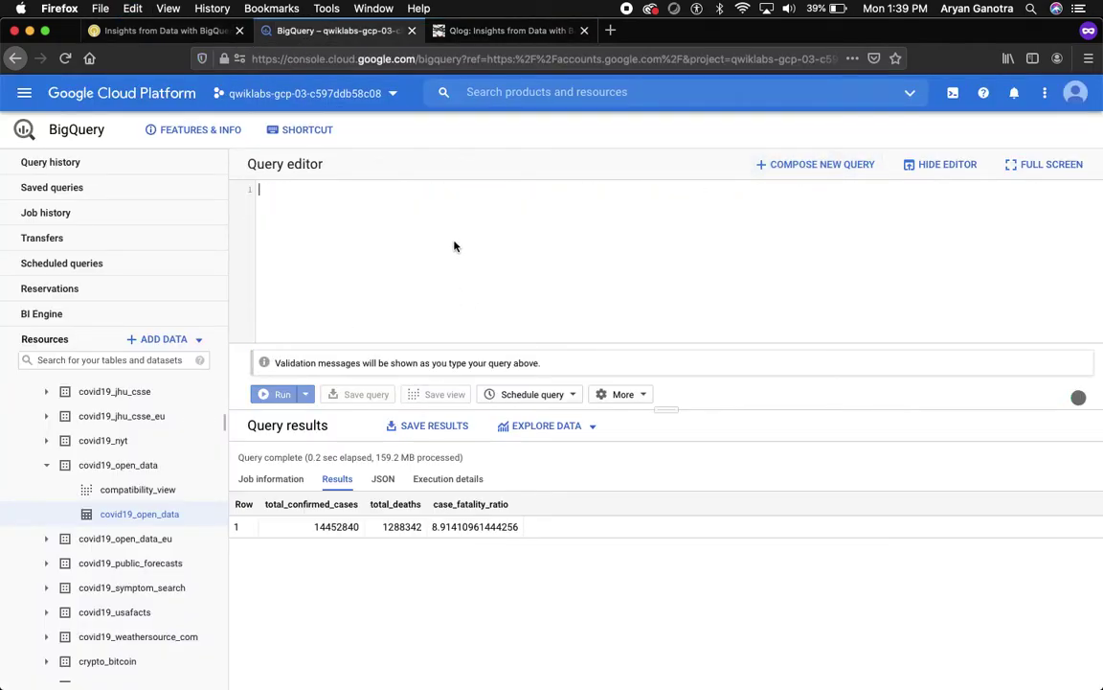
key(ctrl+v)
click(271, 395)
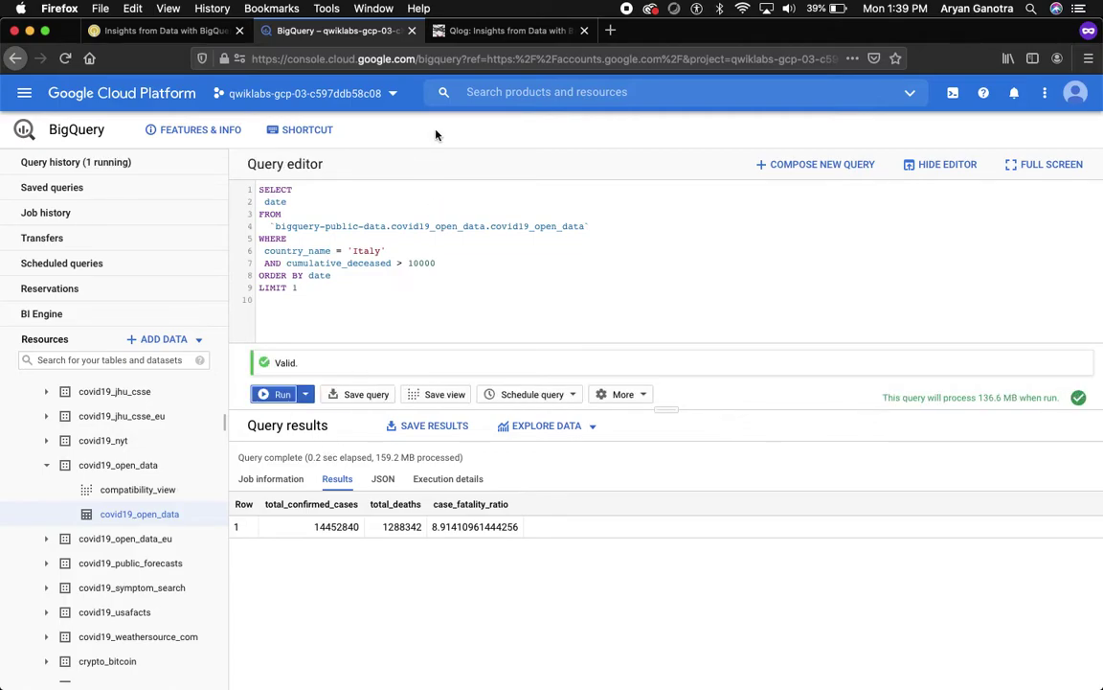
Check the progress of the Query 5 task in Qwiklabs and view the Query 6: Finding days with zero net new cases task.
click(218, 27)
scroll(441, 326, down, 1)
click(439, 338)
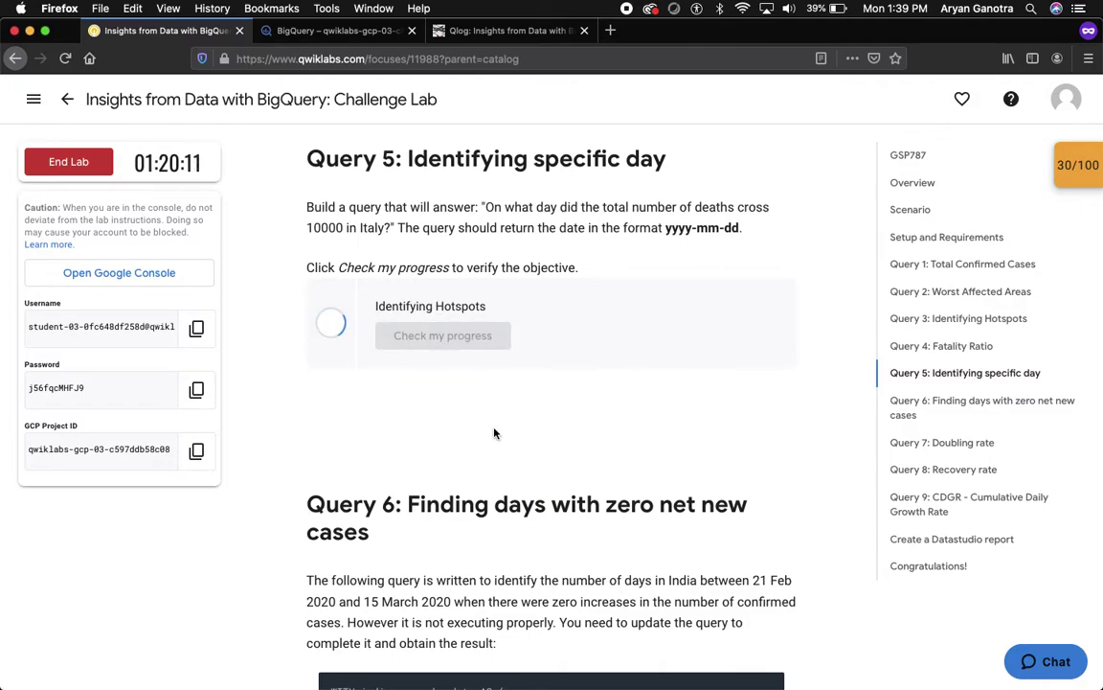
scroll(494, 433, down, 4)
scroll(492, 429, down, 6)
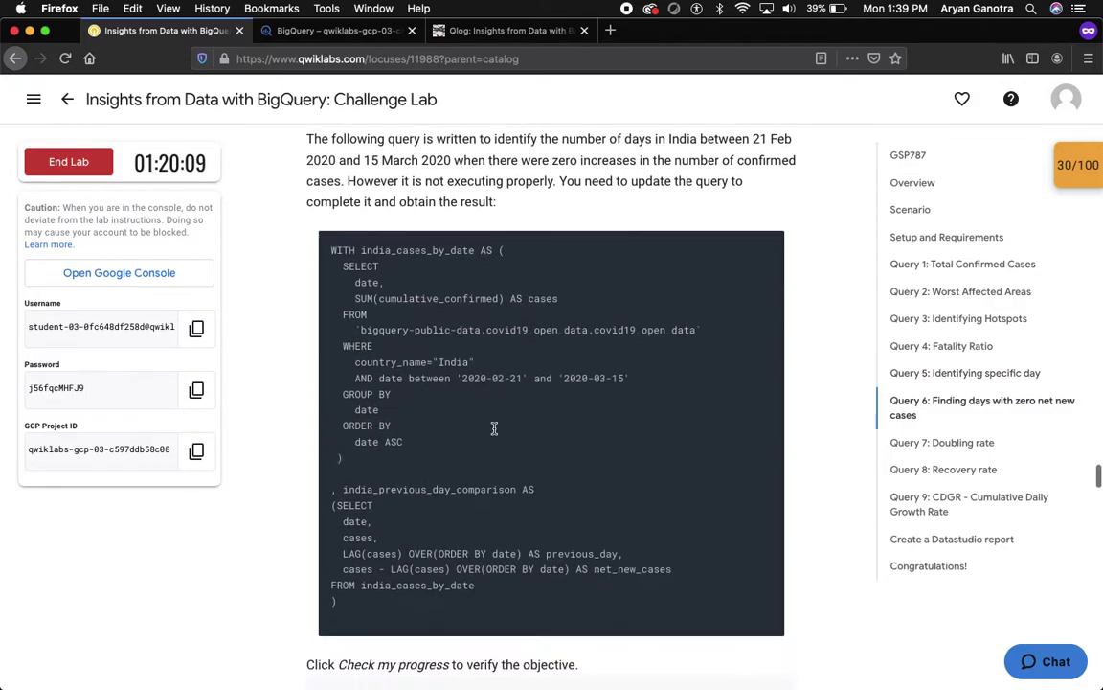
scroll(495, 428, up, 2)
scroll(494, 428, down, 5)
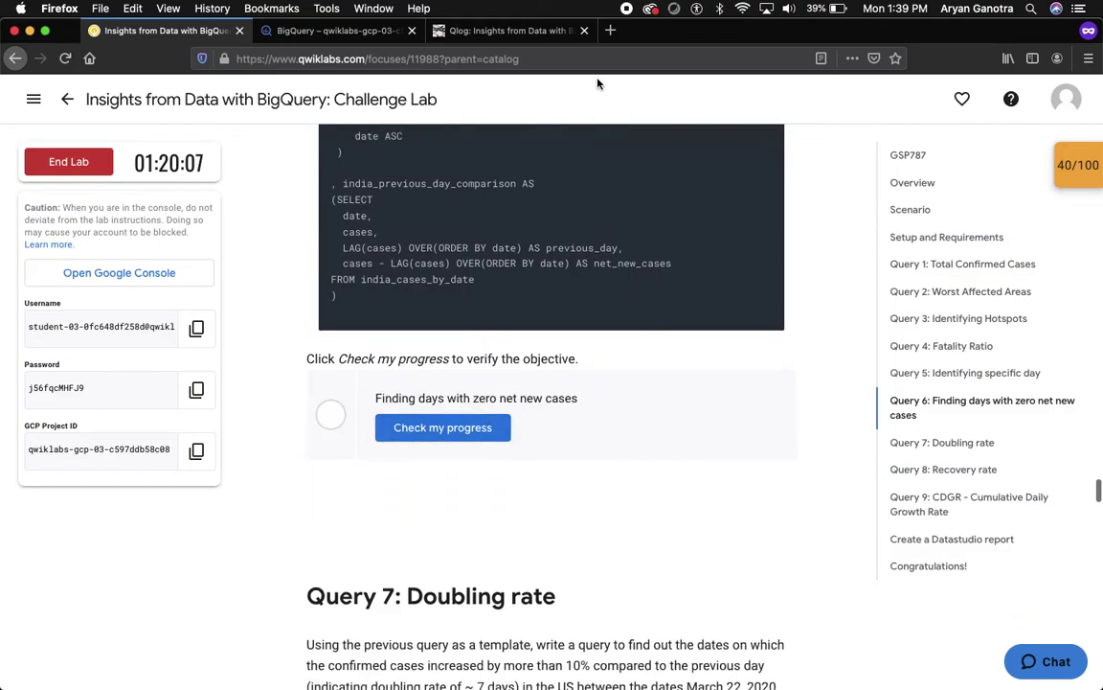
Copy the Query 6 zero net new cases code for India, 2020-02-21 to 2020-03-15, from the guide.
click(522, 30)
scroll(493, 435, down, 5)
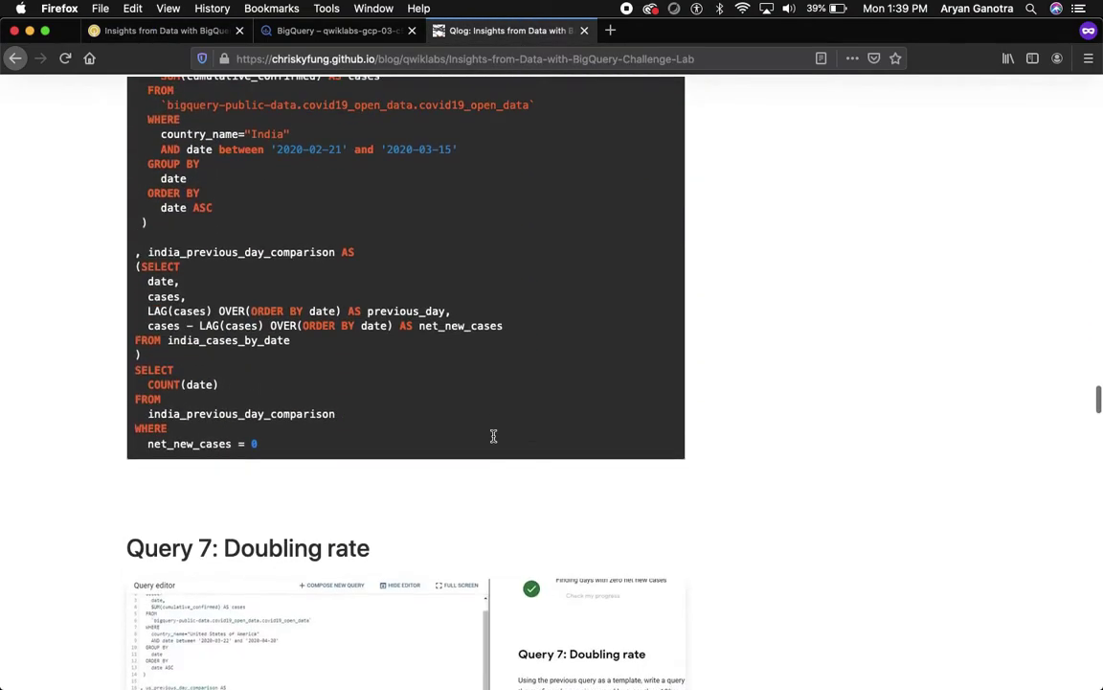
scroll(191, 251, up, 2)
drag(134, 176, 299, 598)
Run the copied India zero net new cases code as a new BigQuery query.
click(165, 30)
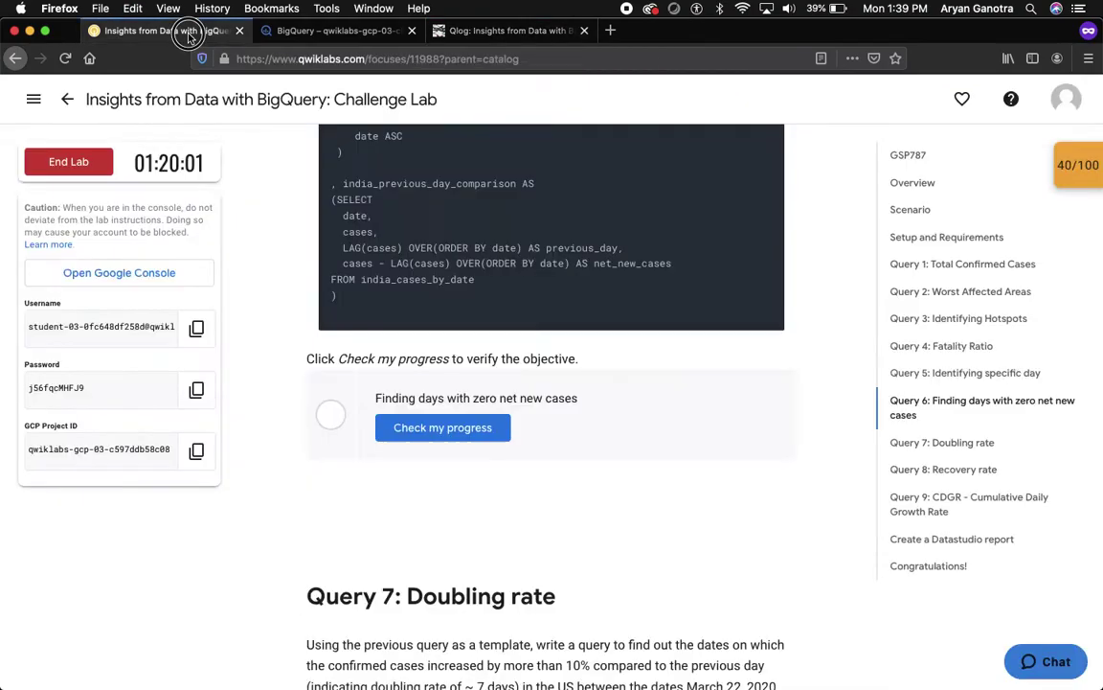
click(301, 32)
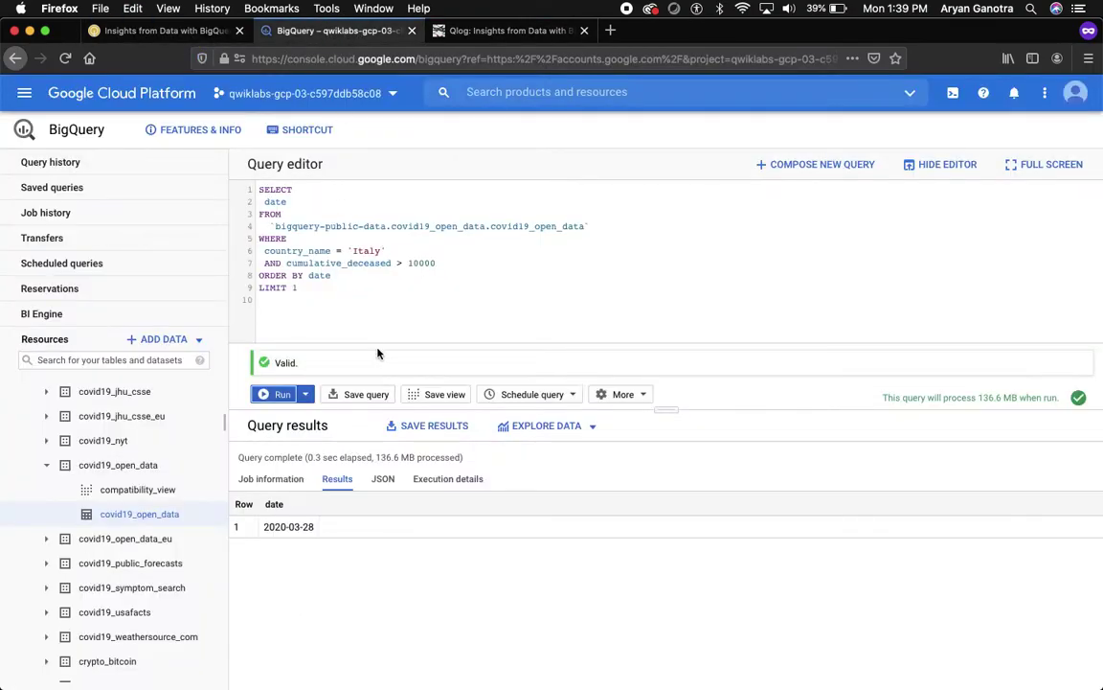
click(777, 168)
key(super+v)
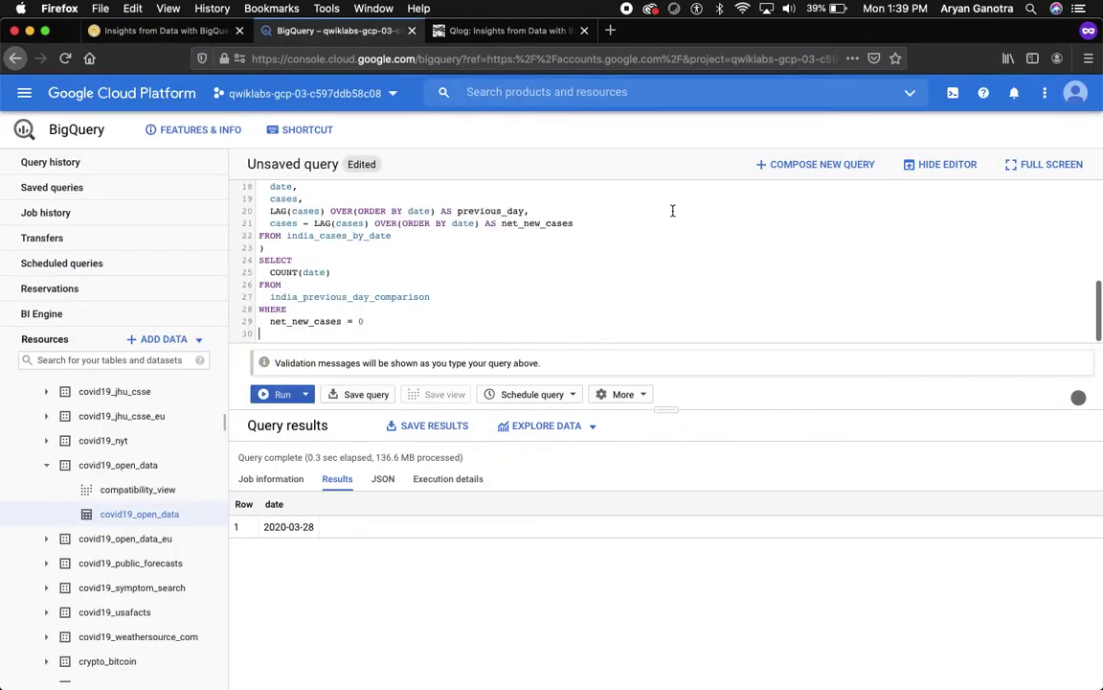
click(280, 394)
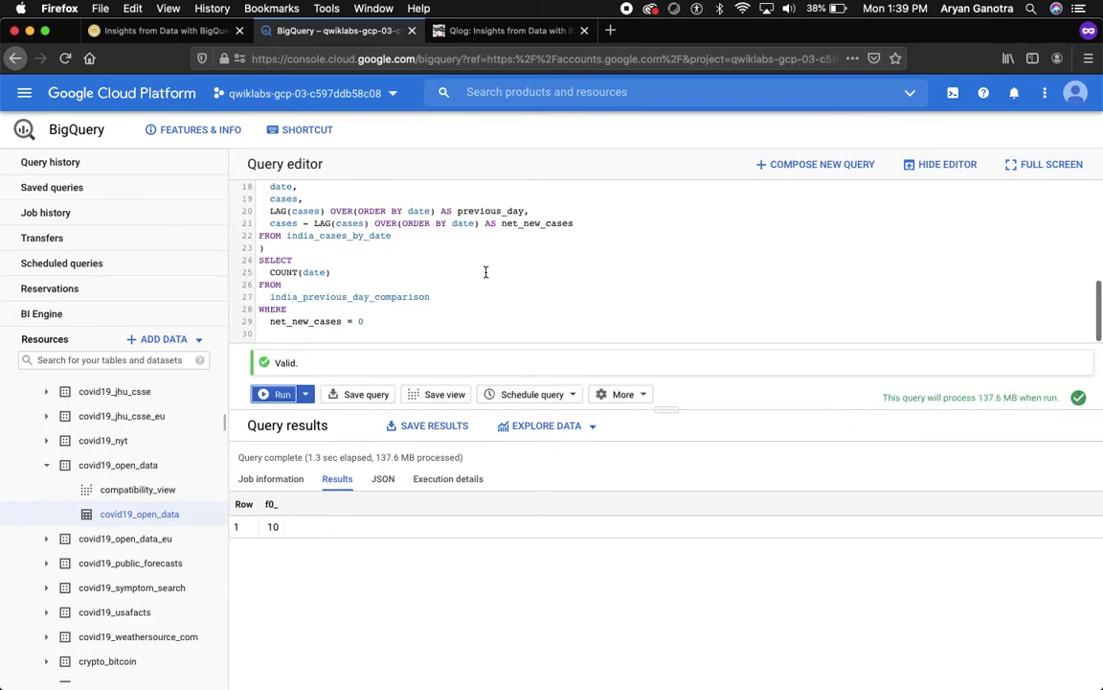
Check the Finding days with zero net new cases progress in Qwiklabs and view the Query 7: Doubling rate task.
click(144, 30)
click(461, 428)
scroll(558, 517, down, 2)
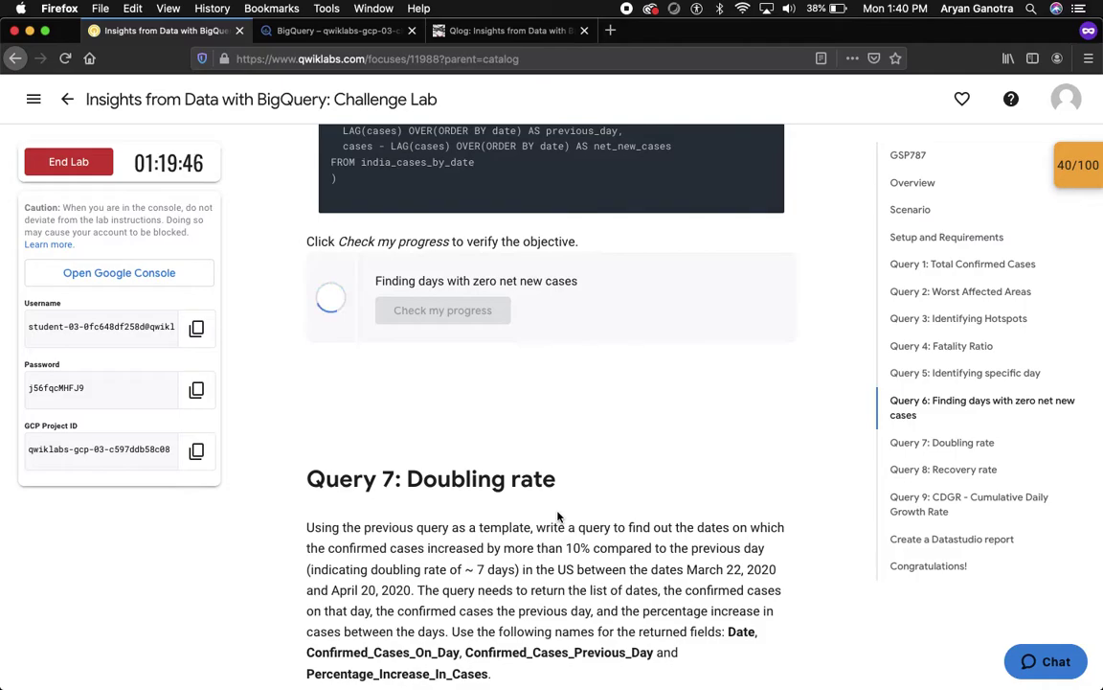
scroll(558, 517, down, 1)
scroll(558, 517, down, 5)
scroll(559, 518, up, 2)
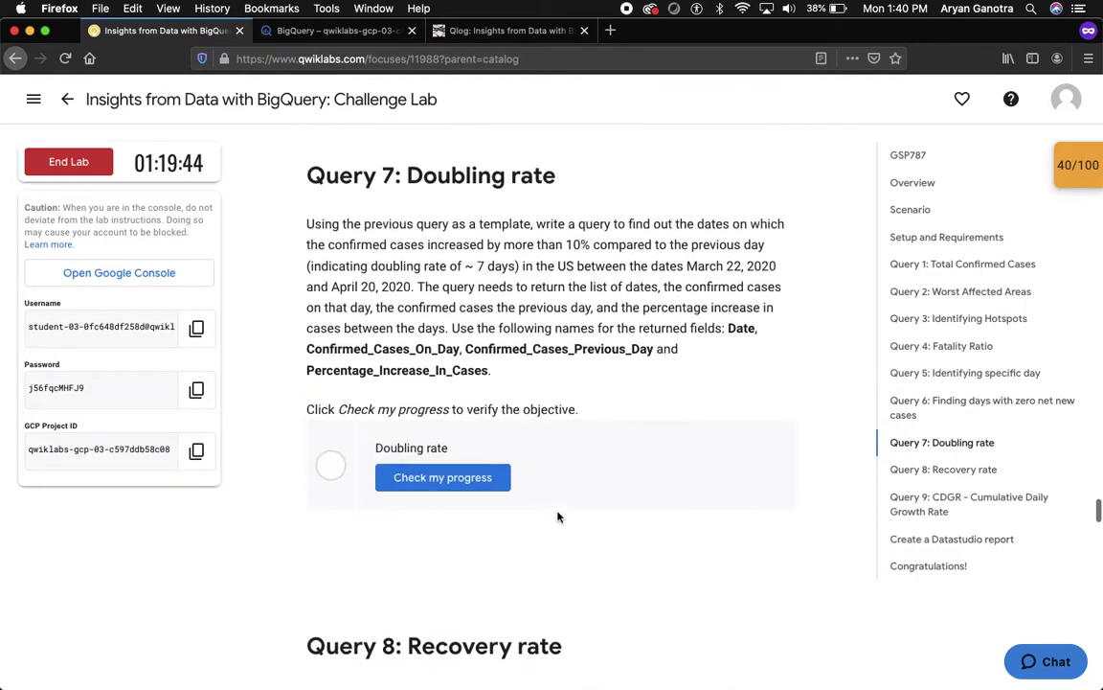
Copy the Query 7: Doubling rate code for the United States of America, percentage_increase > 10, from the guide.
click(474, 31)
scroll(428, 336, down, 10)
scroll(460, 381, down, 5)
drag(144, 170, 345, 468)
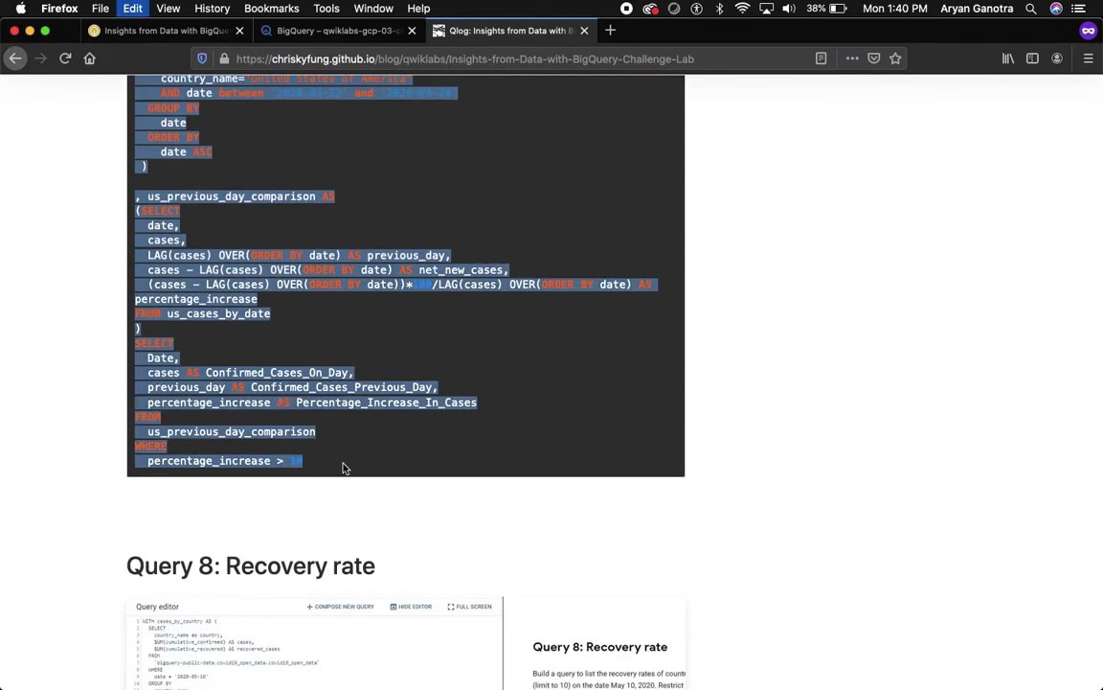
Run the copied US doubling rate code as a new BigQuery query.
click(345, 30)
click(812, 164)
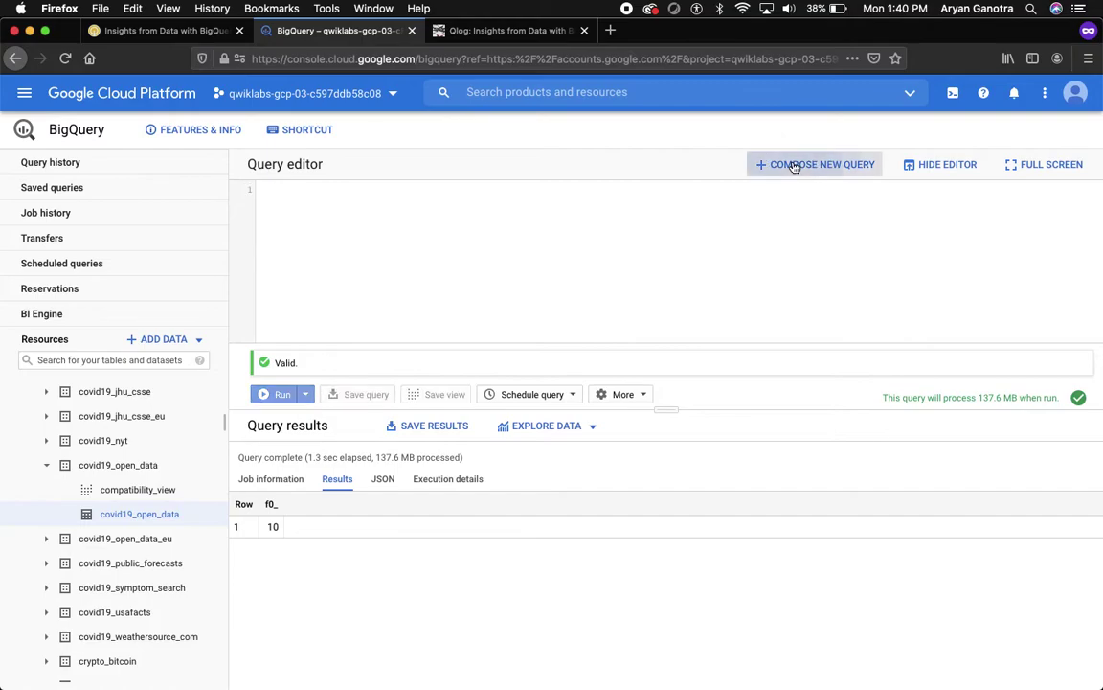
key(super+v)
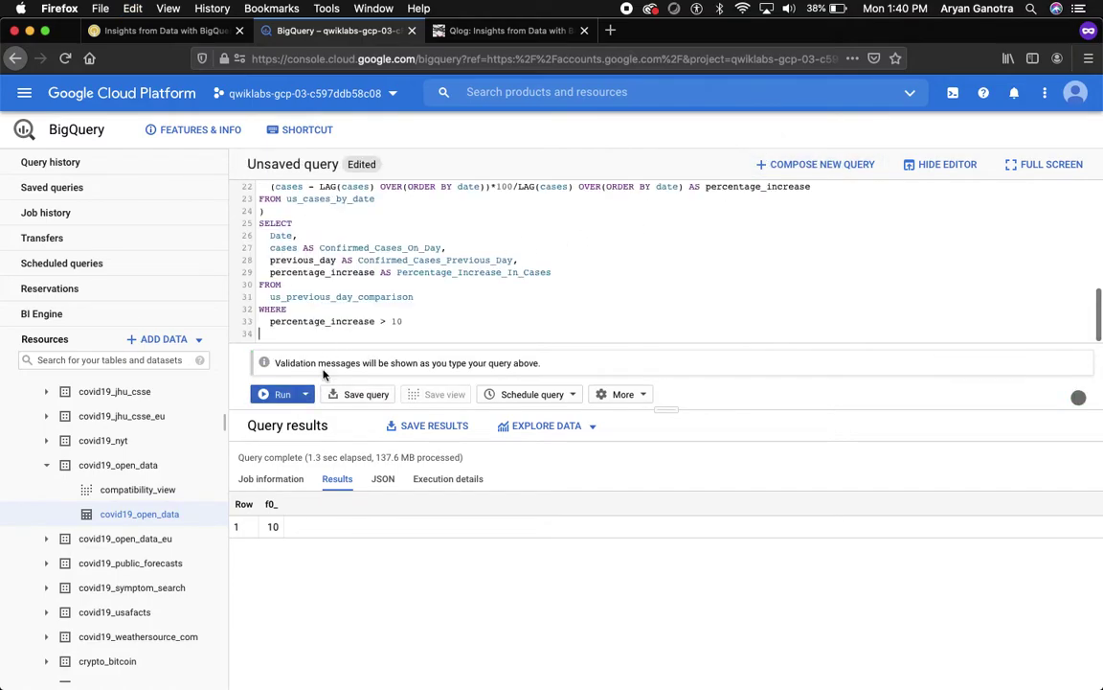
click(278, 394)
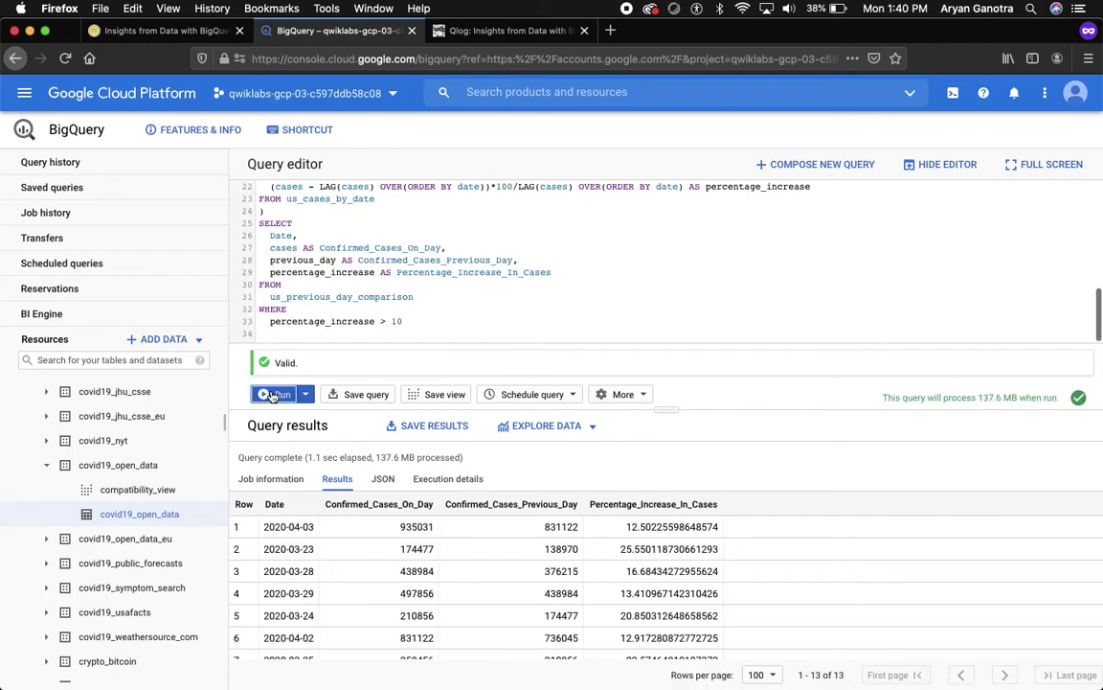
Check the Doubling rate progress in Qwiklabs and view the Query 8: Recovery rate task.
click(163, 31)
click(439, 504)
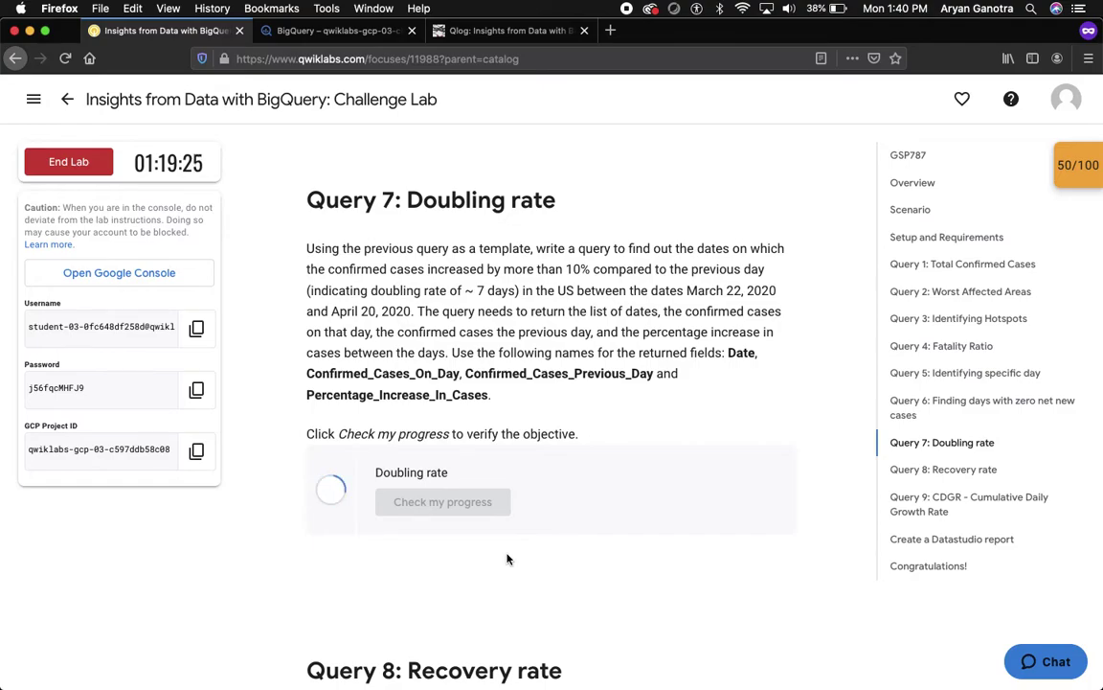
scroll(508, 559, down, 5)
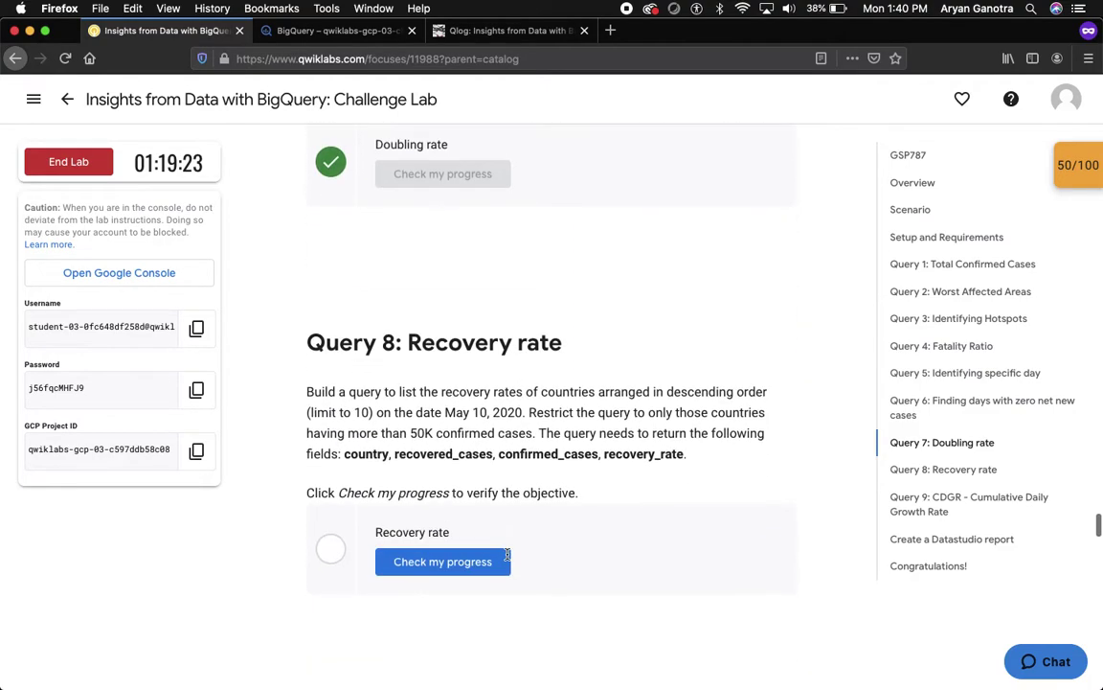
Copy the Query 8: Recovery rate code for 2020-05-10, cases > 50000, limit 10, from the guide.
click(503, 31)
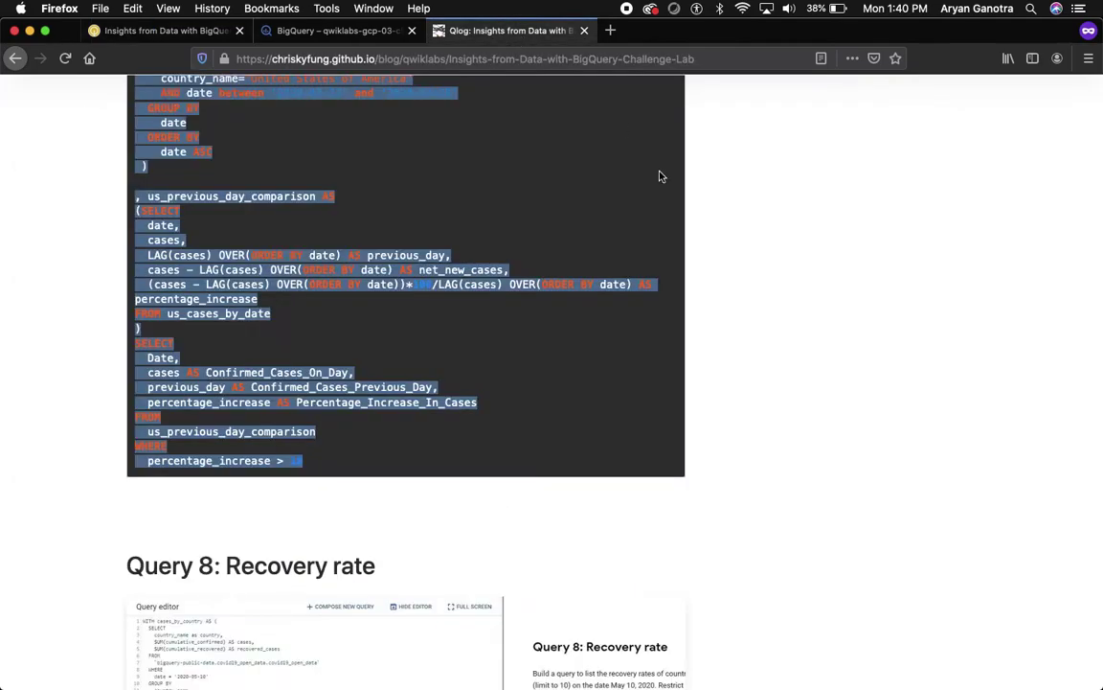
scroll(495, 189, down, 10)
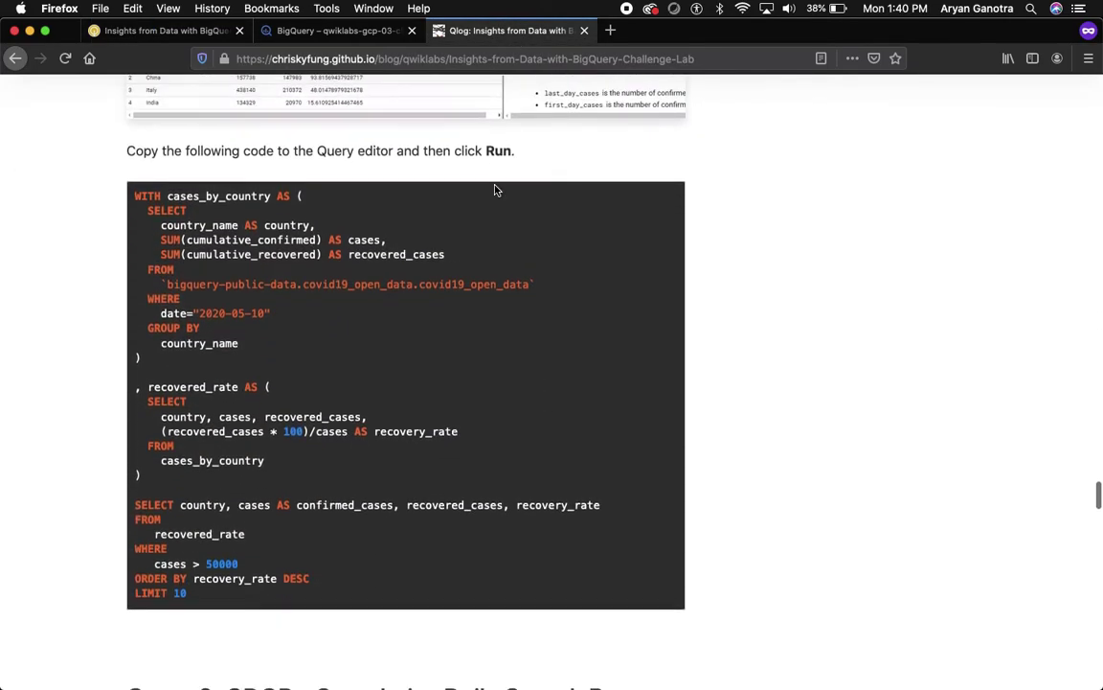
drag(134, 197, 353, 594)
Run the copied recovery rate code as a new BigQuery query.
click(273, 31)
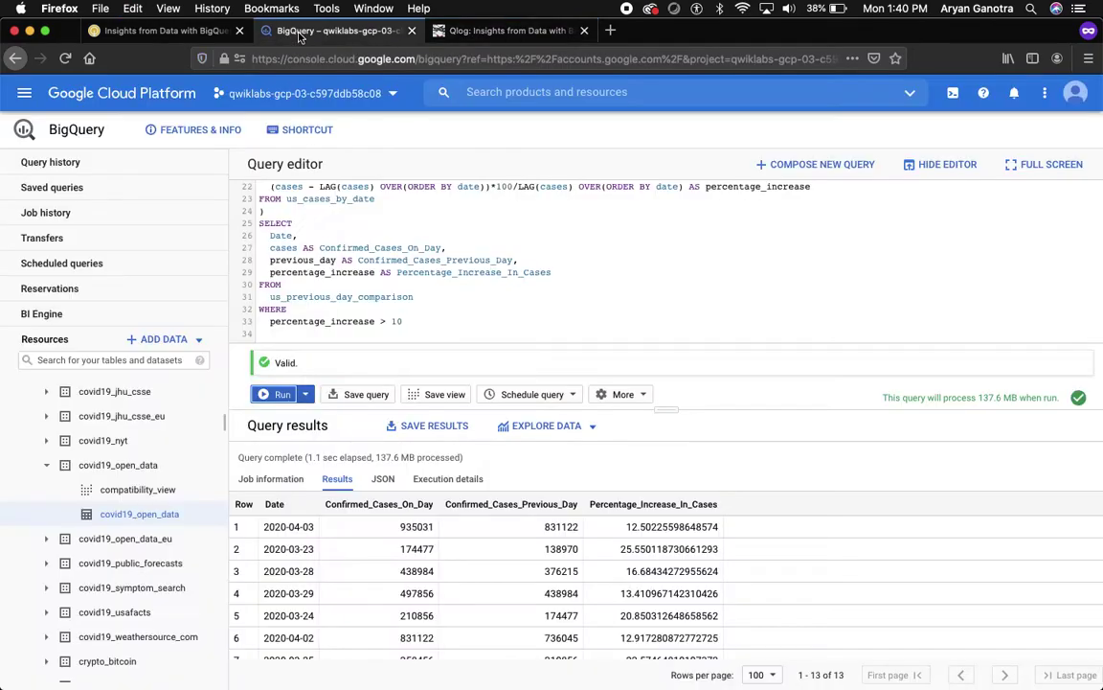
click(819, 163)
key(super+v)
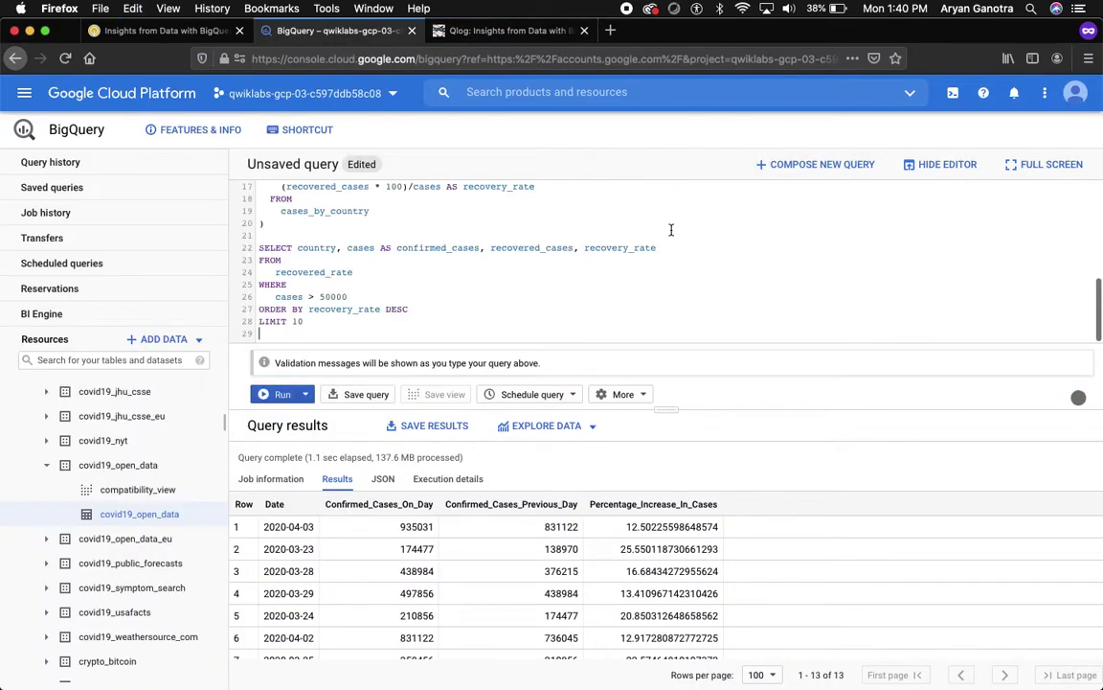
click(273, 395)
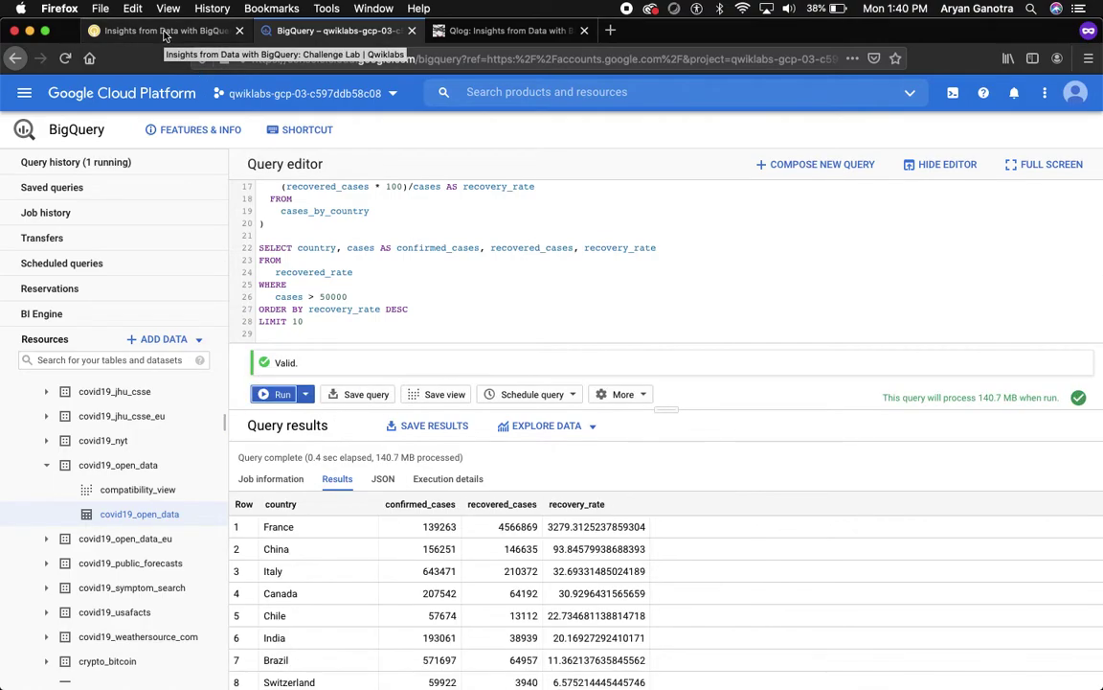
Check the Recovery rate progress in Qwiklabs and view the Query 9: CDGR - Cumulative Daily Growth Rate task.
click(164, 31)
click(441, 397)
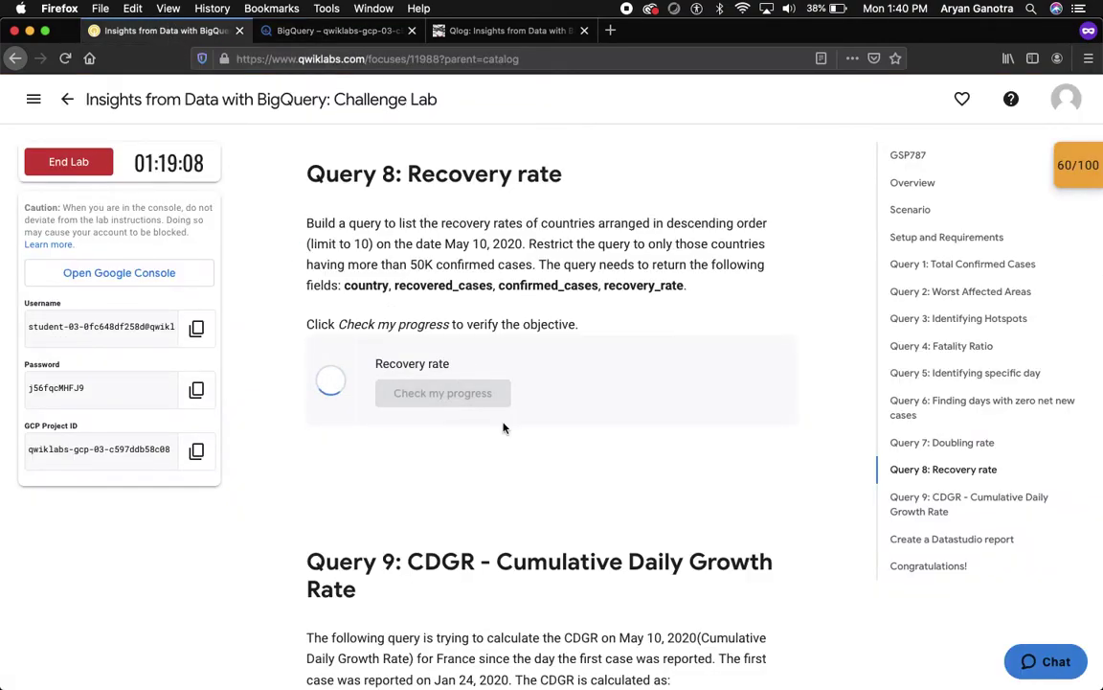
scroll(504, 428, down, 5)
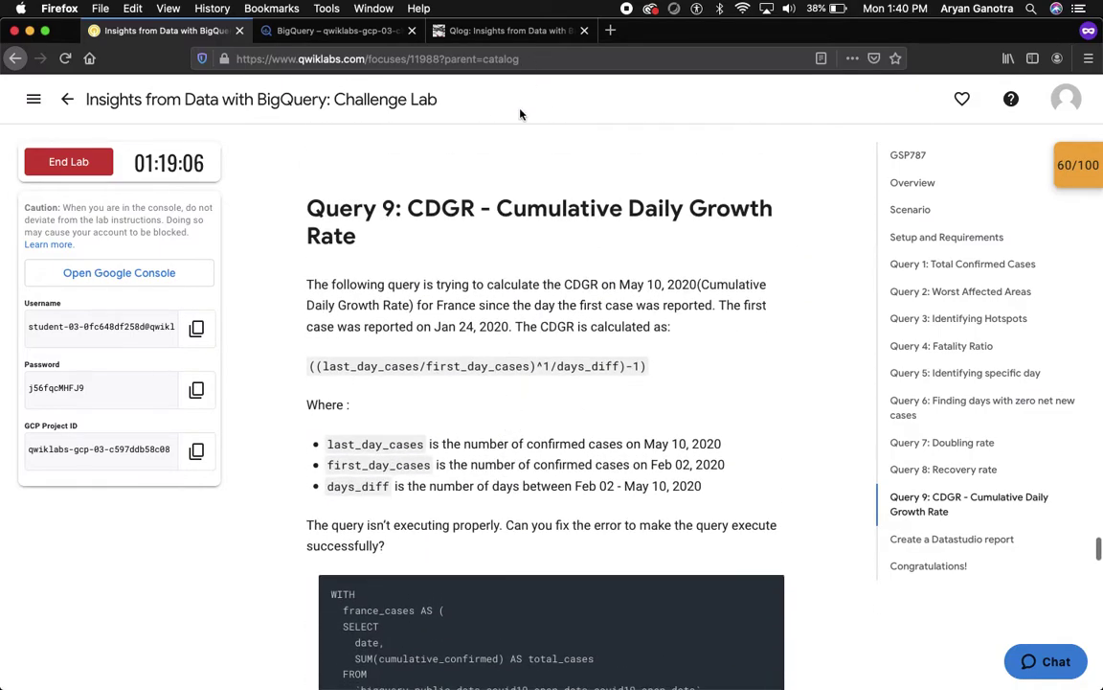
scroll(492, 267, up, 3)
scroll(492, 266, down, 3)
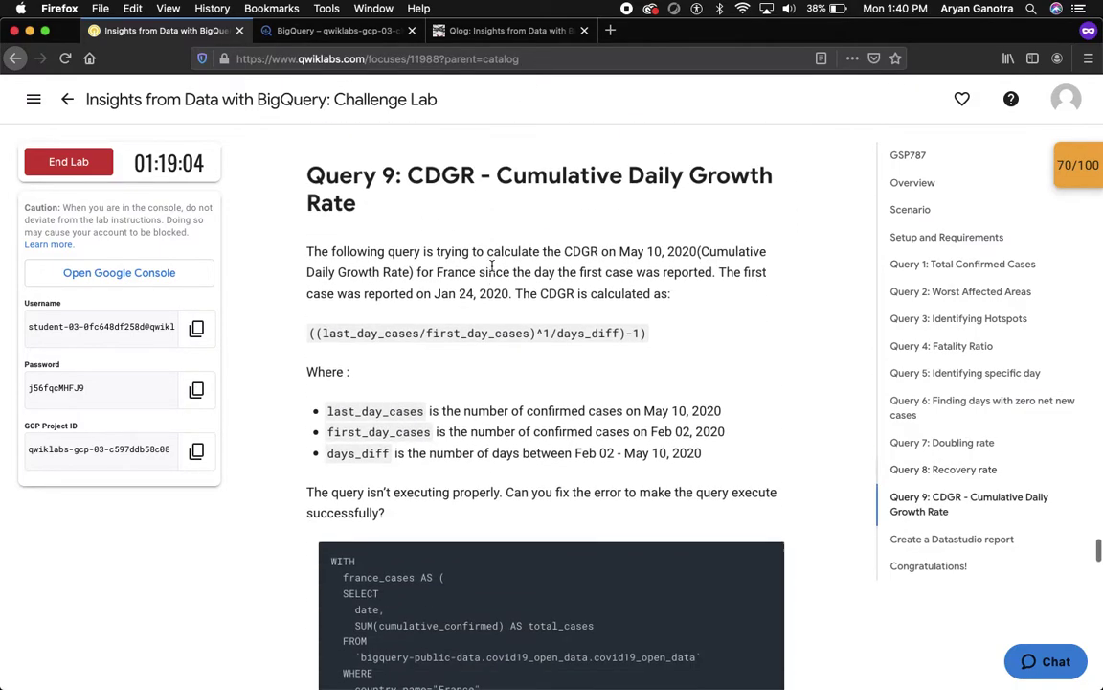